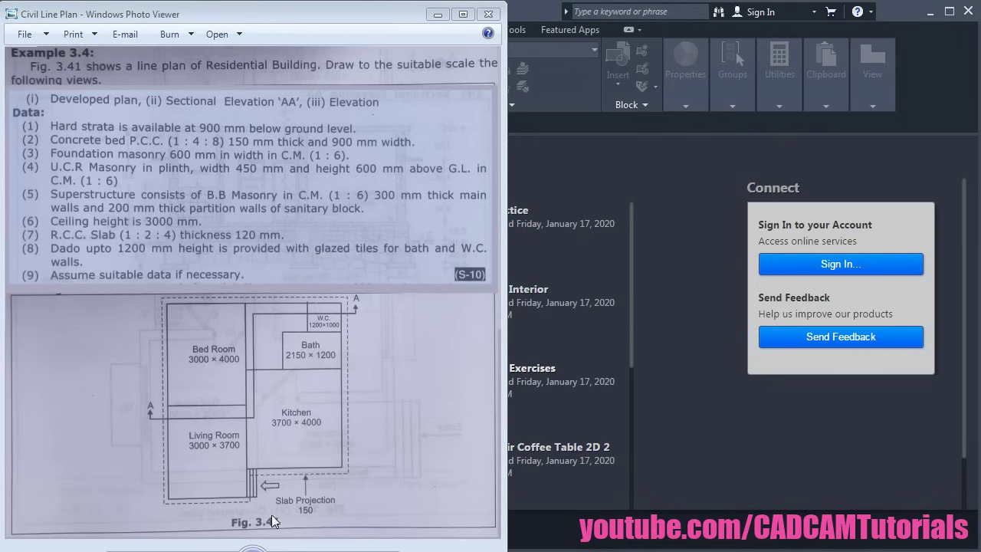
# Step: Enlarge the line plan image, switch to AutoCAD and start a new drawing from the acadiso.dwt template
pyautogui.scroll(2, 268, 485)
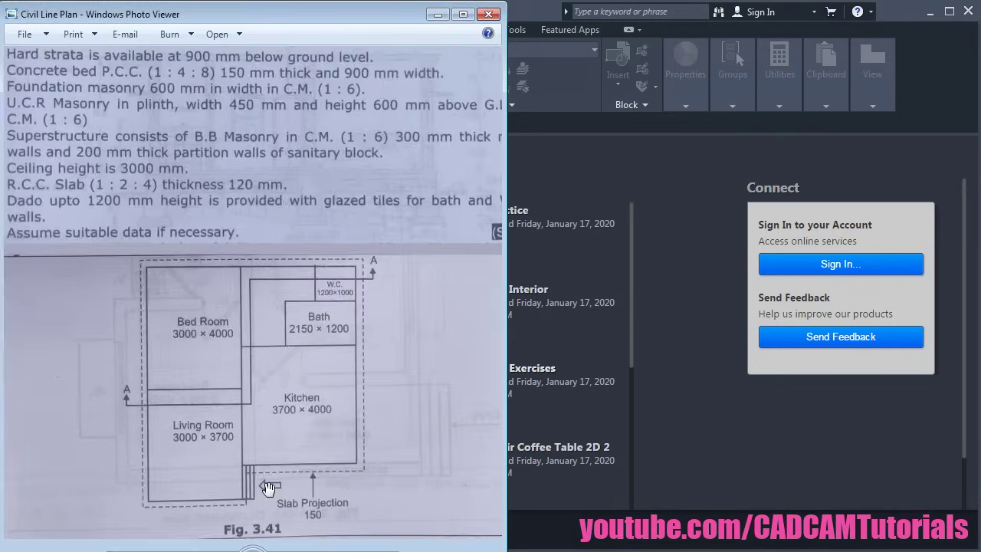
pyautogui.scroll(3, 268, 485)
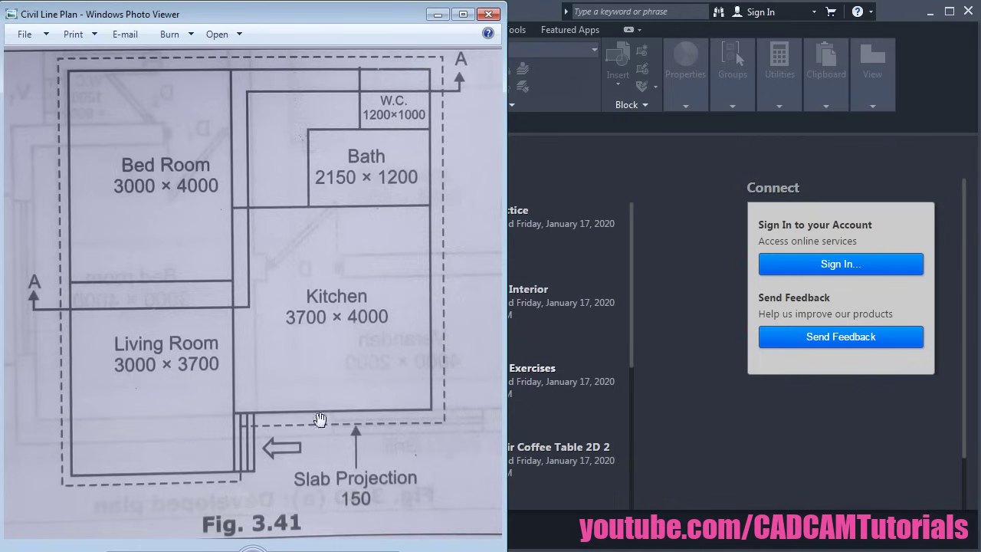
pyautogui.click(755, 427)
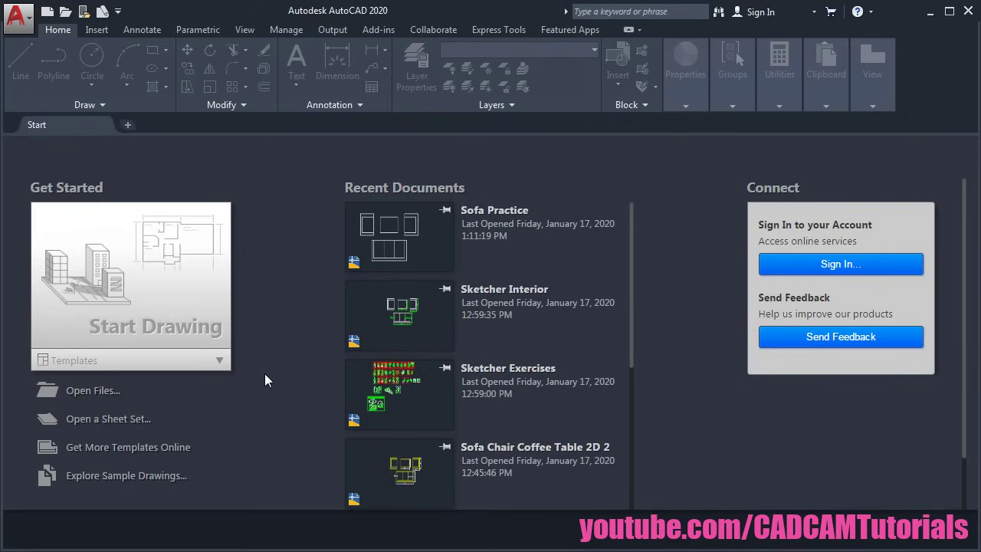
pyautogui.click(221, 363)
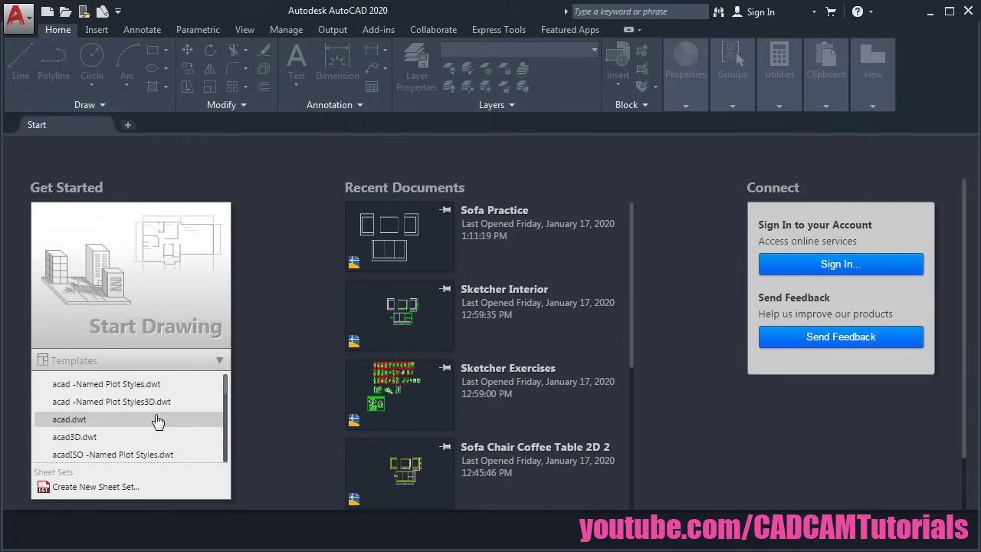
pyautogui.scroll(-1, 157, 421)
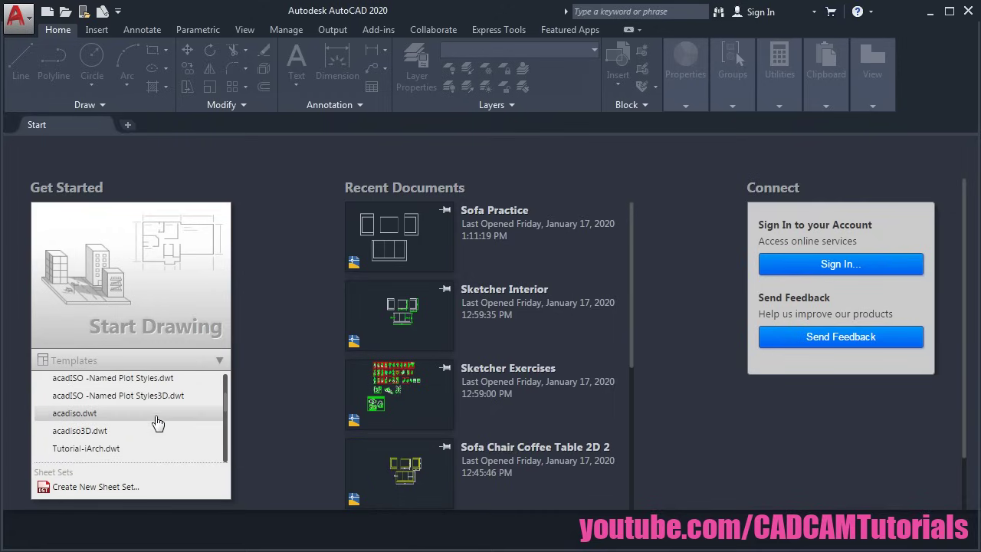
pyautogui.click(77, 414)
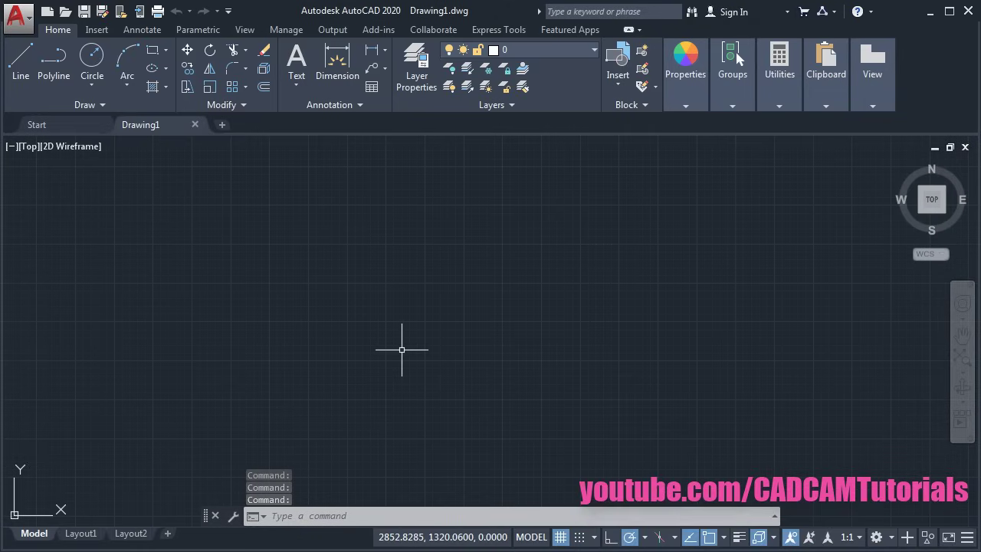
# Step: Accept the drawing units with Decimal length, 0.0000 precision and Millimeters as the insertion scale
pyautogui.write('un')
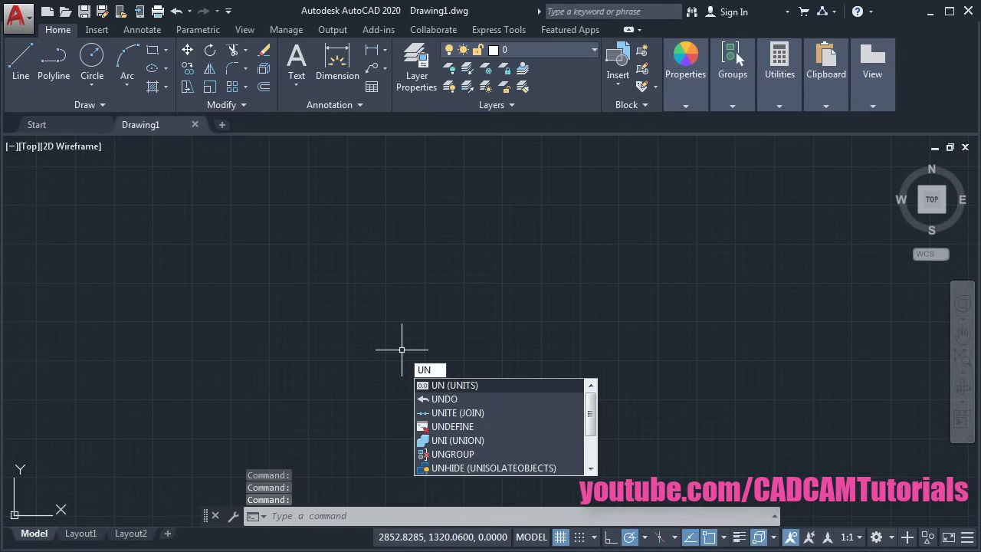
pyautogui.press('Return')
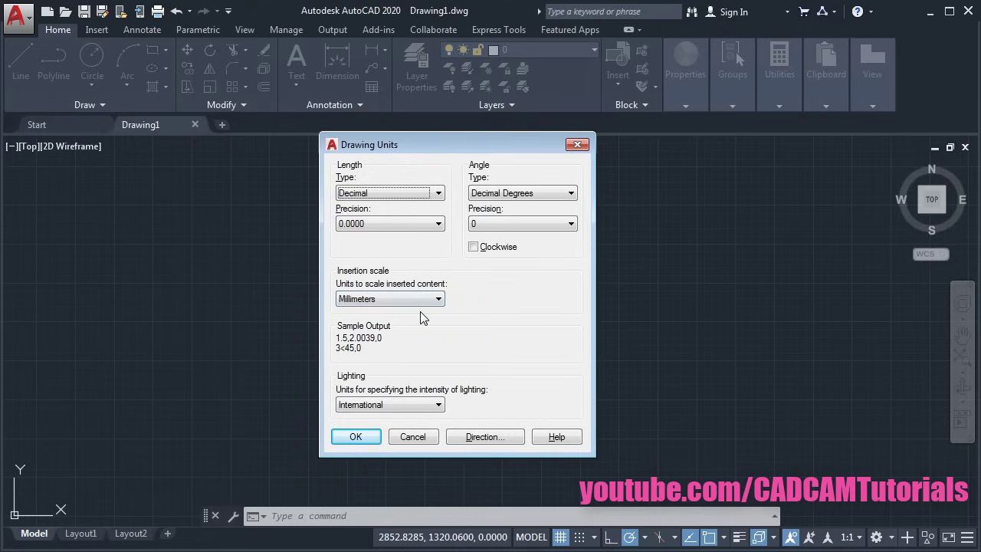
pyautogui.click(356, 437)
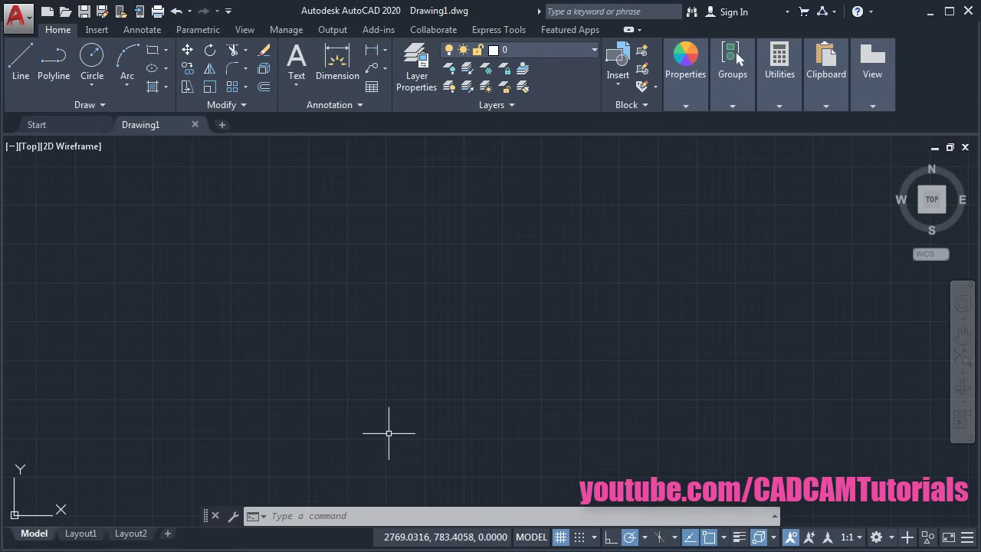
# Step: Check the plan dimensions, then draw a vertical line 8600 mm long upward with Ortho on for the outer wall
pyautogui.hotkey('alt', 'Tab')
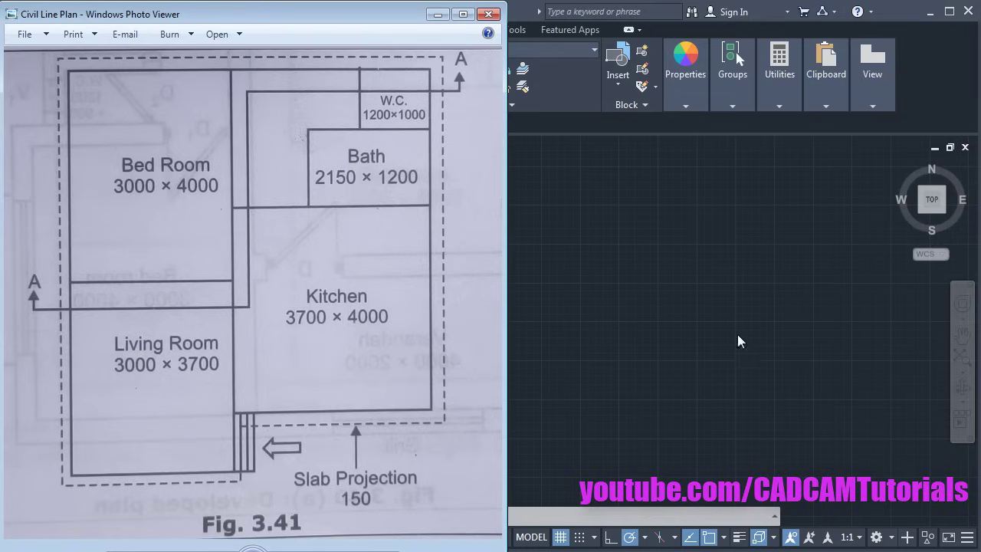
pyautogui.click(563, 326)
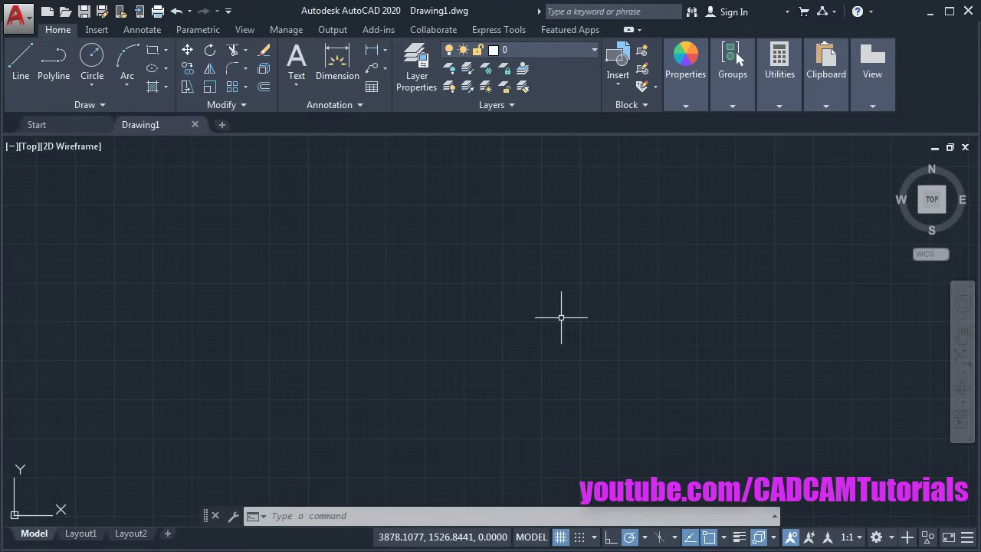
pyautogui.click(20, 67)
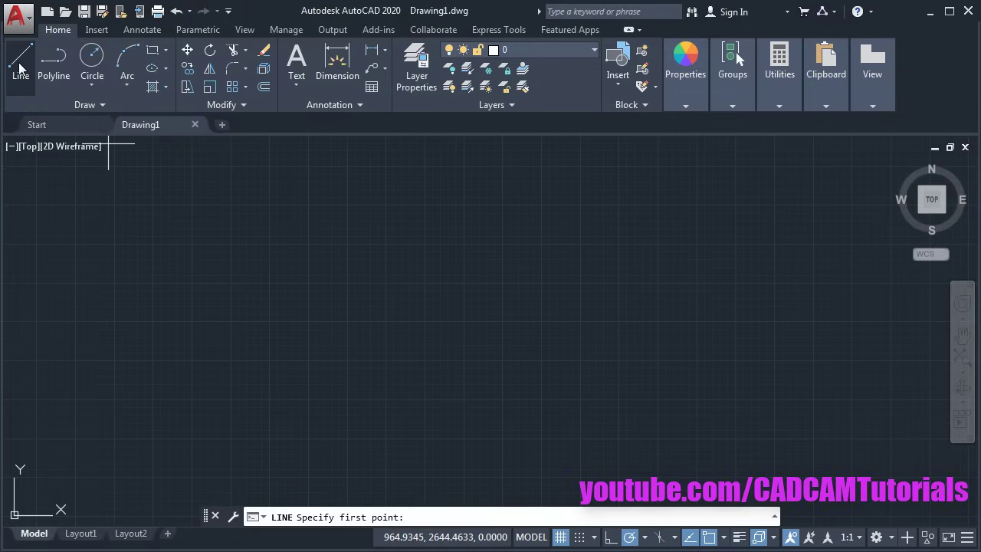
pyautogui.click(295, 450)
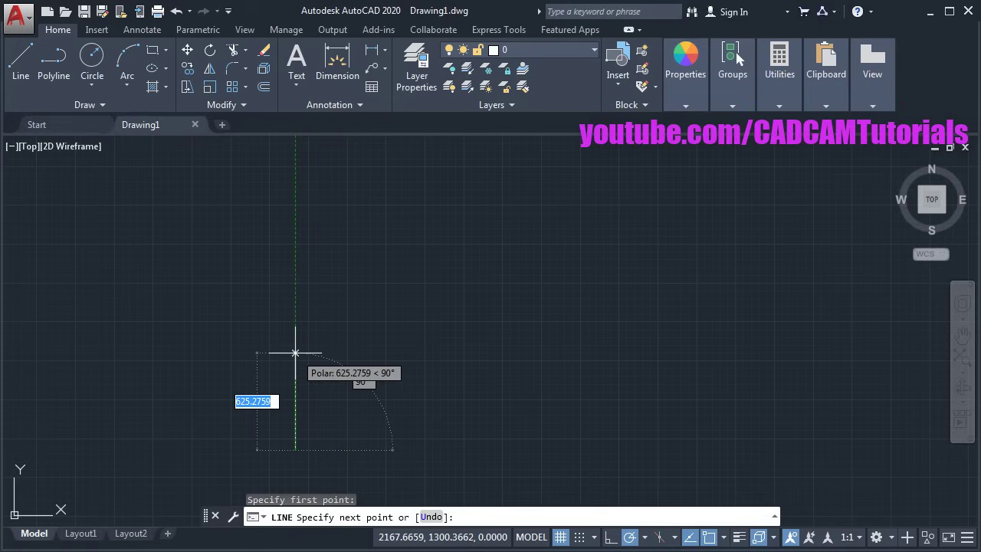
pyautogui.click(611, 539)
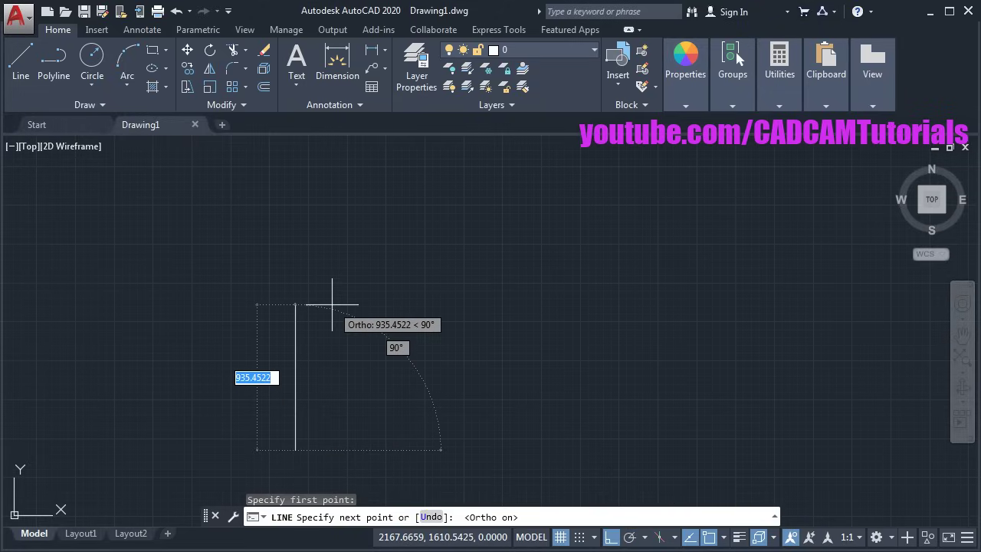
pyautogui.write('8600')
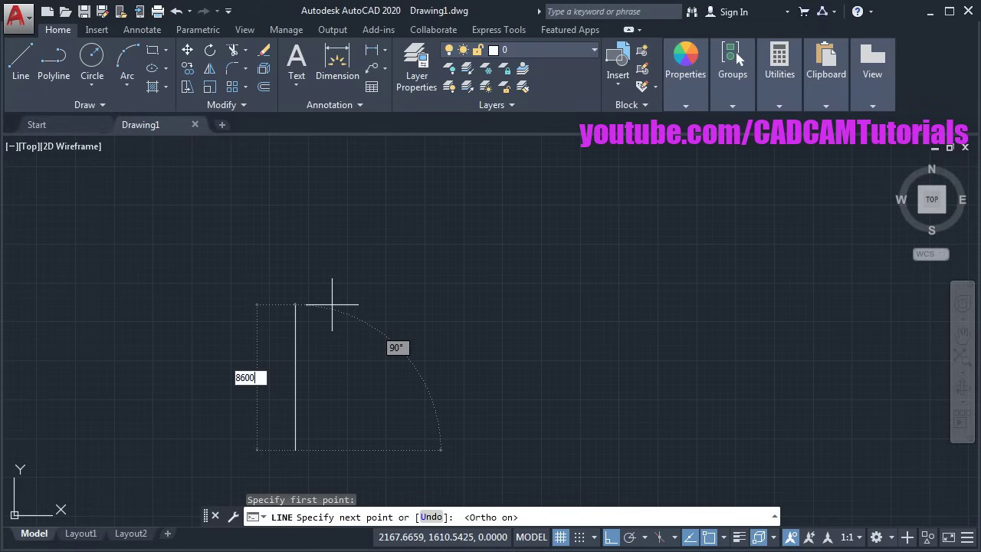
pyautogui.press('Return')
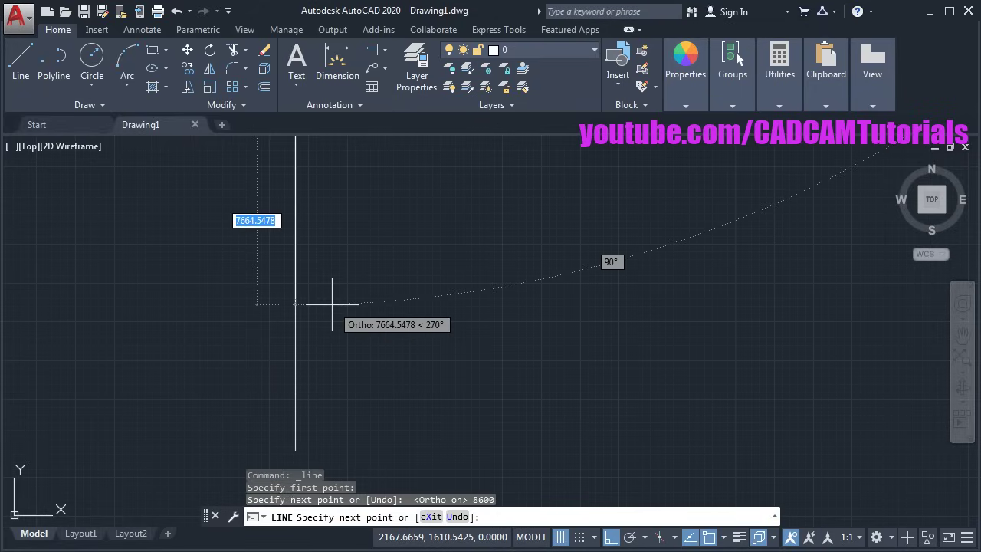
pyautogui.press('Return')
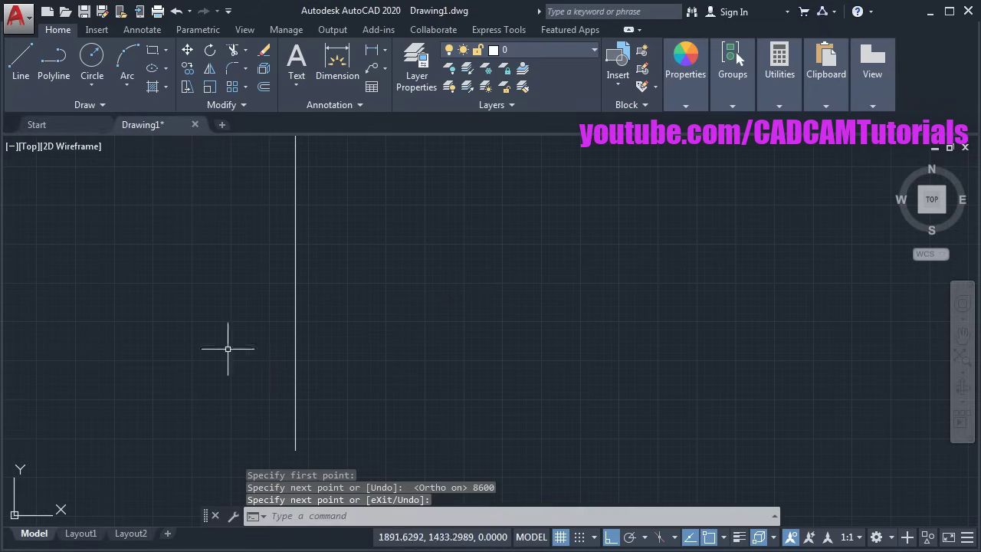
# Step: Draw a horizontal line 7600 mm long to the right from the lower end of the vertical line
pyautogui.click(465, 550)
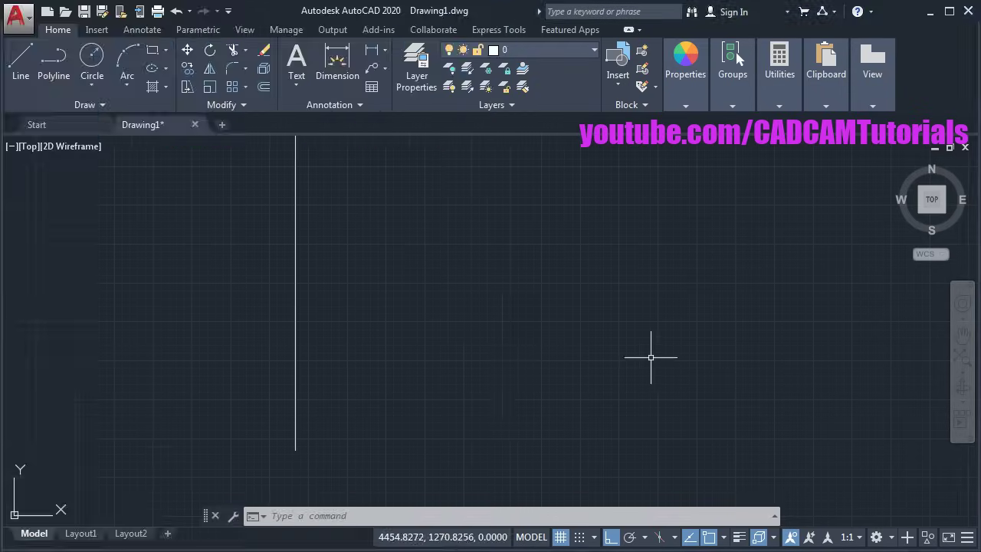
pyautogui.click(652, 360)
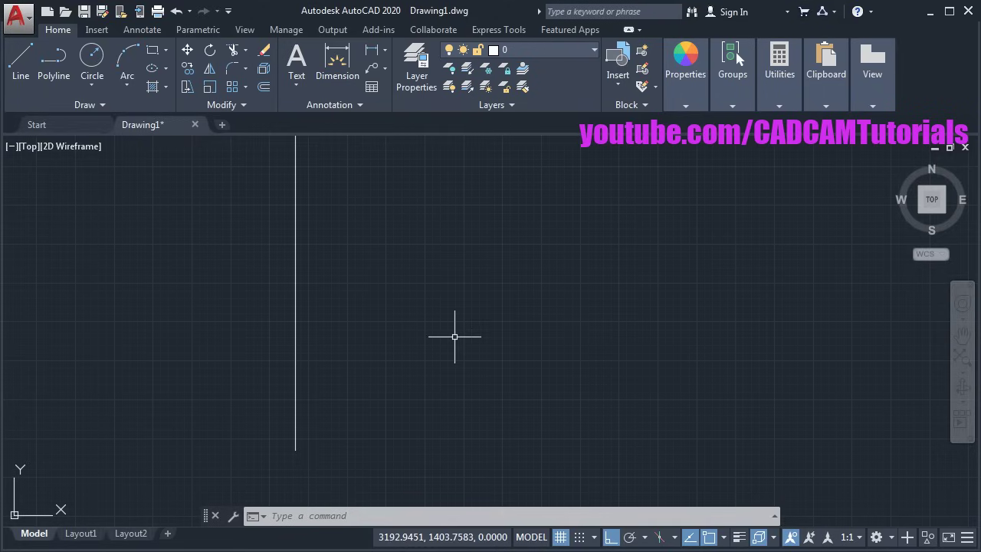
pyautogui.click(18, 65)
pyautogui.click(299, 450)
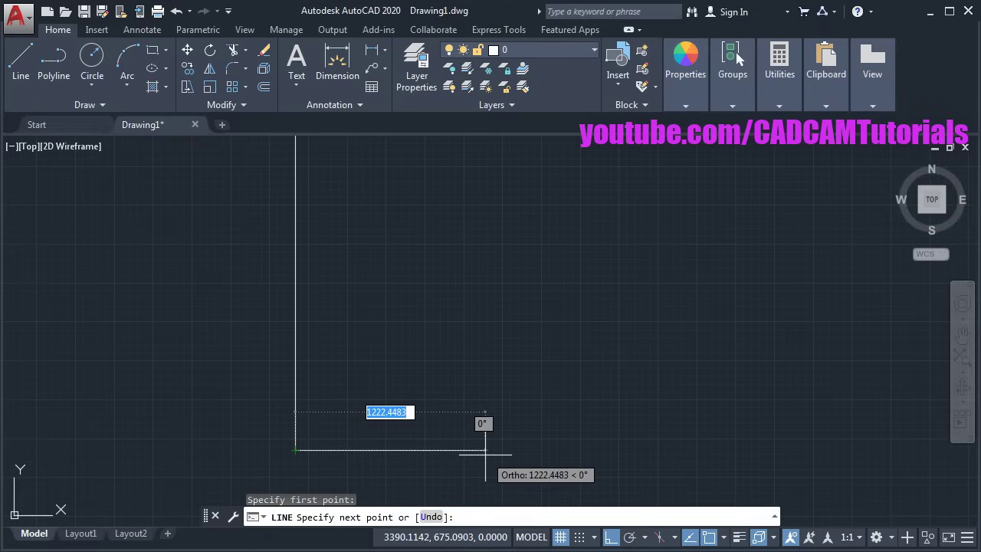
pyautogui.write('760')
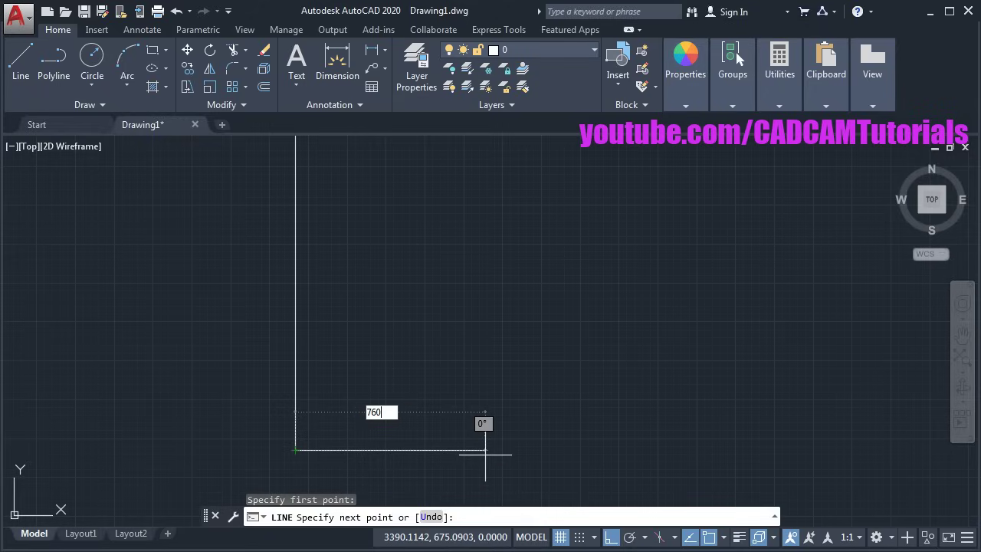
pyautogui.write('0')
pyautogui.press('Return')
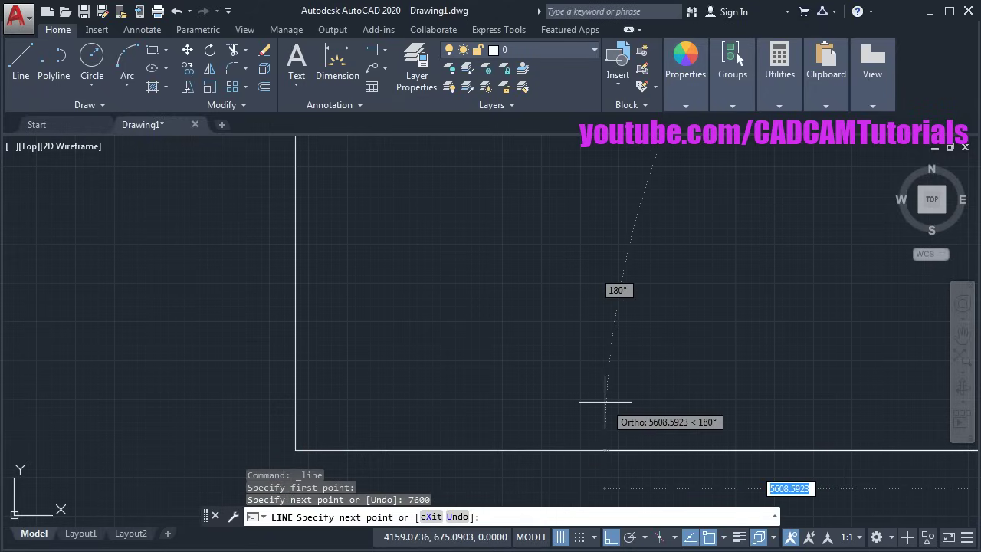
pyautogui.press('Return')
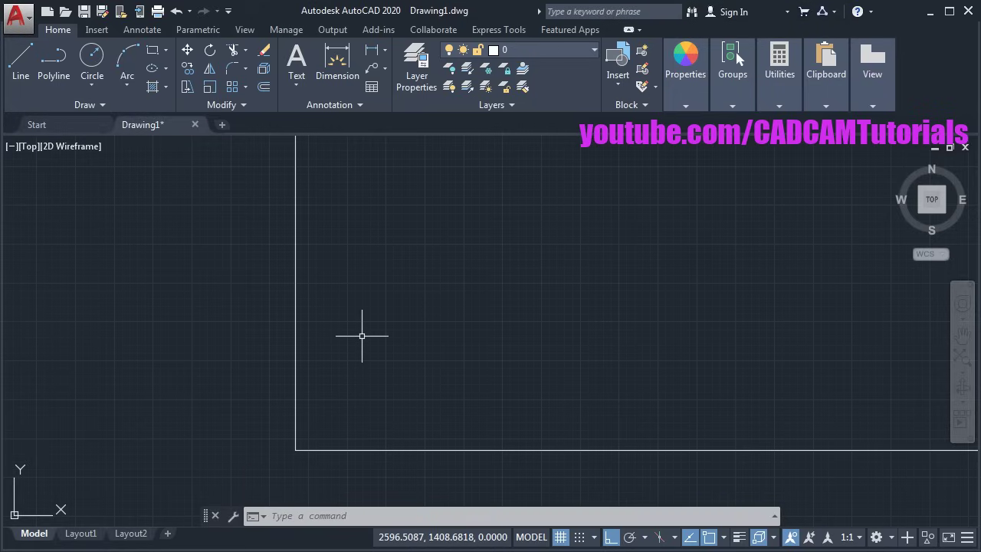
# Step: Set the UCS icon to the Noorigin option so it stays away from the drawing's origin
pyautogui.write('z')
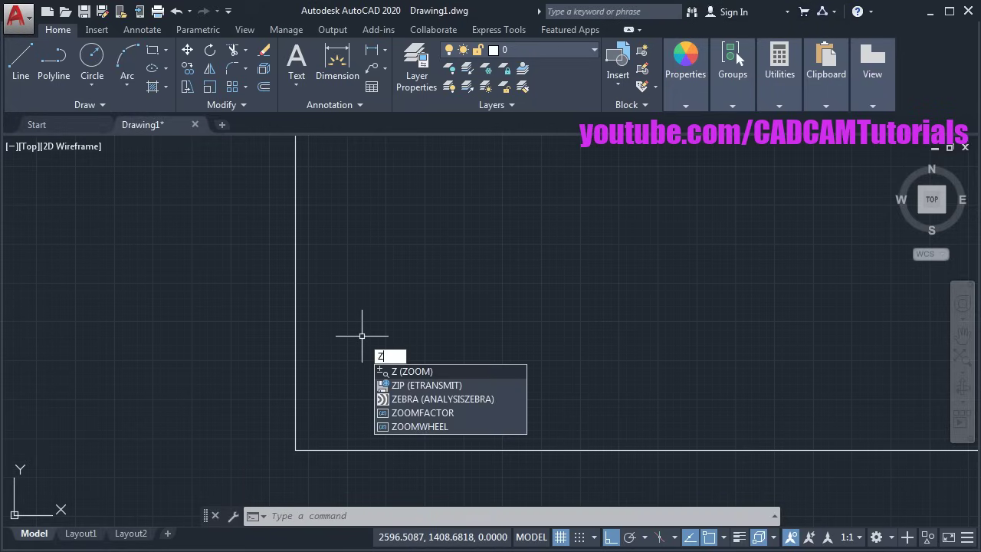
pyautogui.press('Return')
pyautogui.write('a')
pyautogui.press('Return')
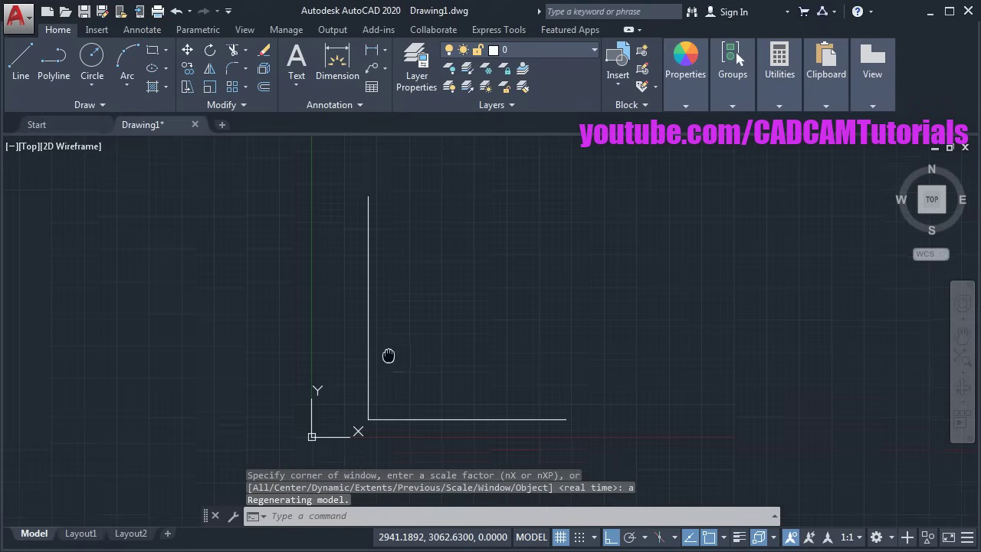
pyautogui.moveTo(382, 359); pyautogui.dragTo(386, 332, button='middle')
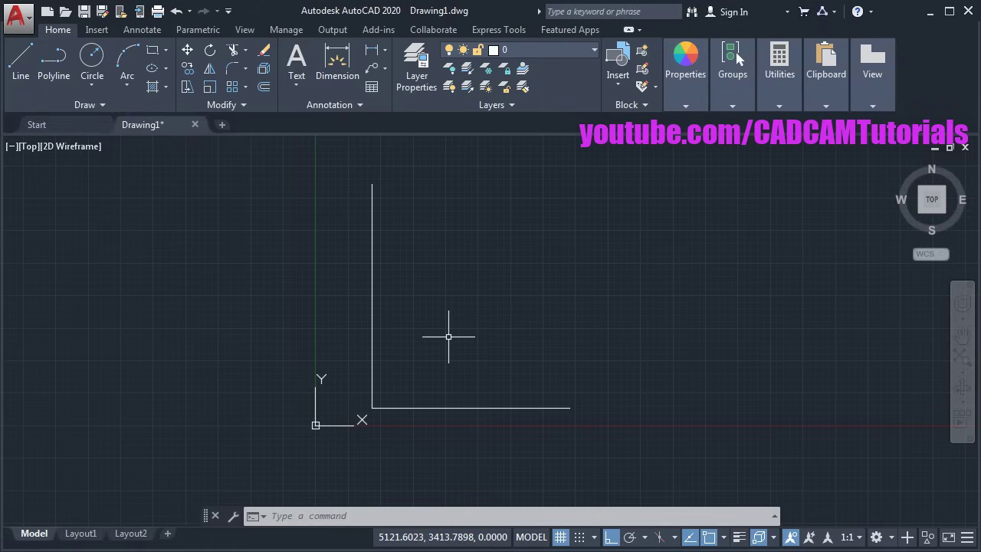
pyautogui.write('ucsi')
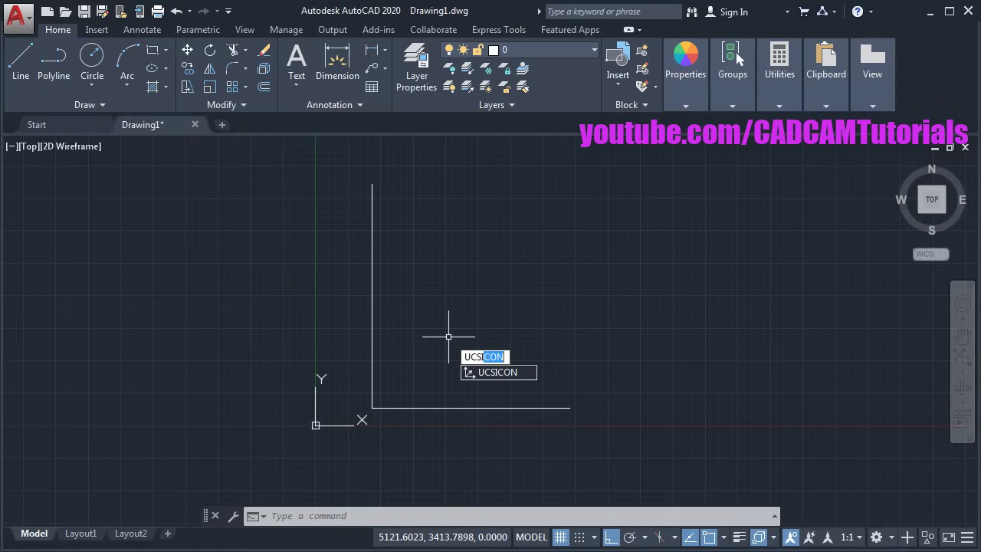
pyautogui.press('Return')
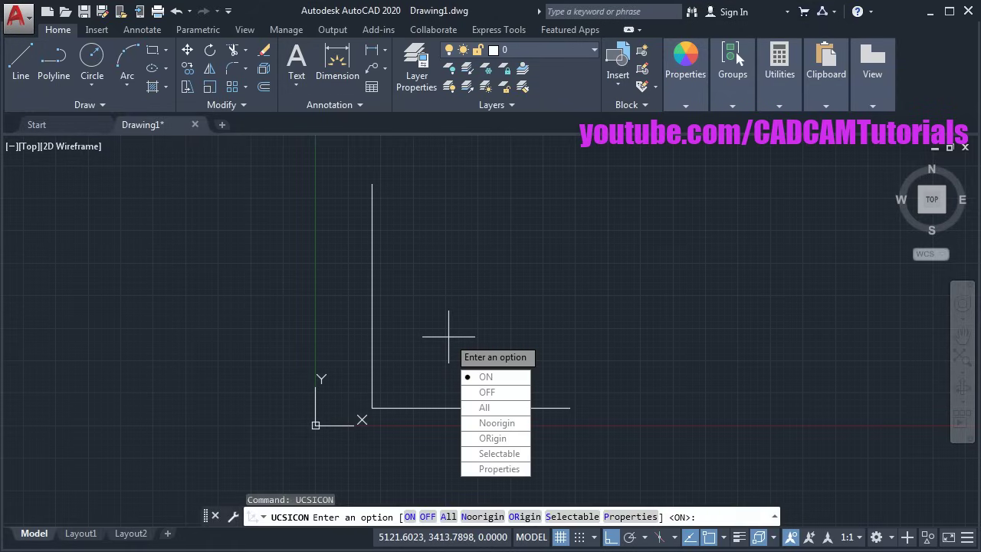
pyautogui.click(499, 423)
pyautogui.moveTo(375, 328); pyautogui.dragTo(324, 340, button='middle')
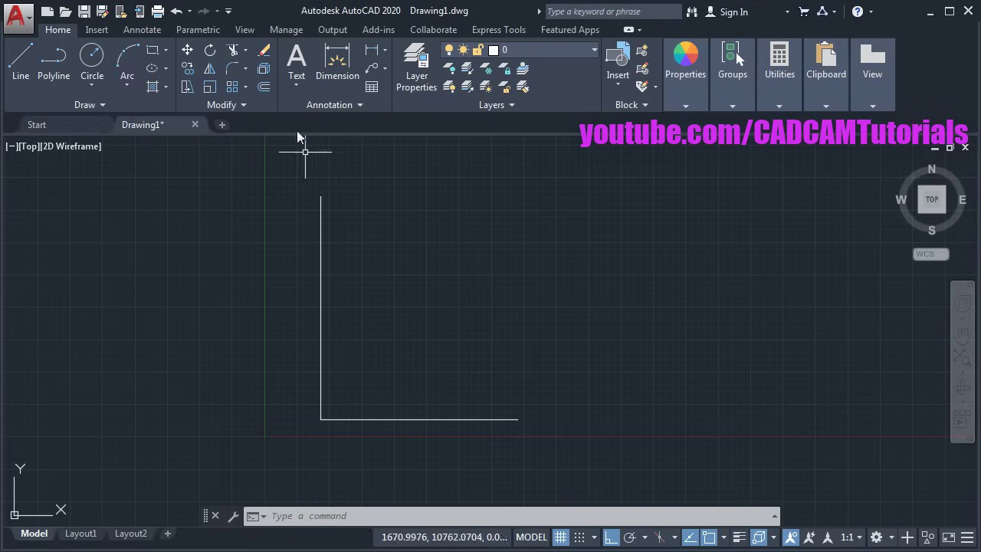
# Step: Offset the vertical wall line 300 mm to the right using the Through option
pyautogui.click(266, 88)
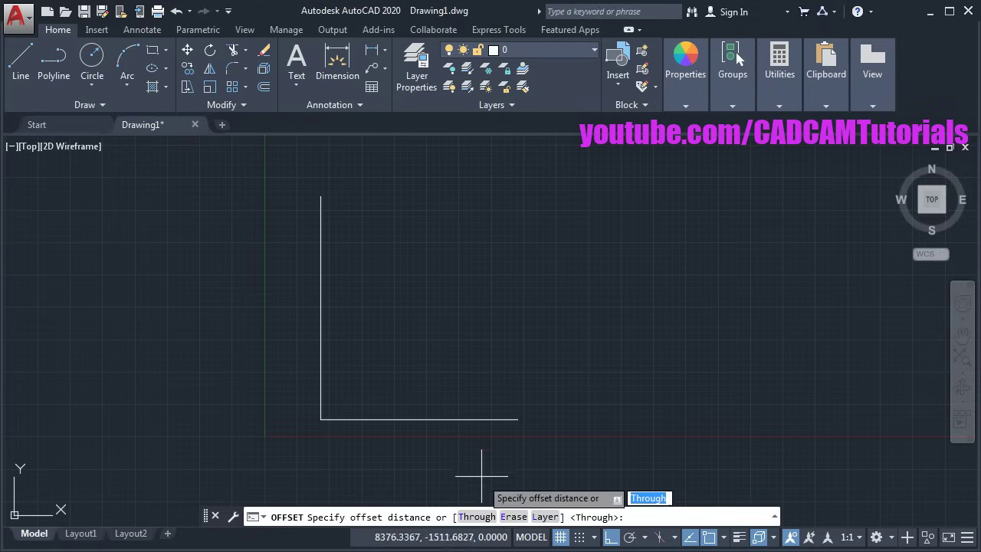
pyautogui.click(478, 517)
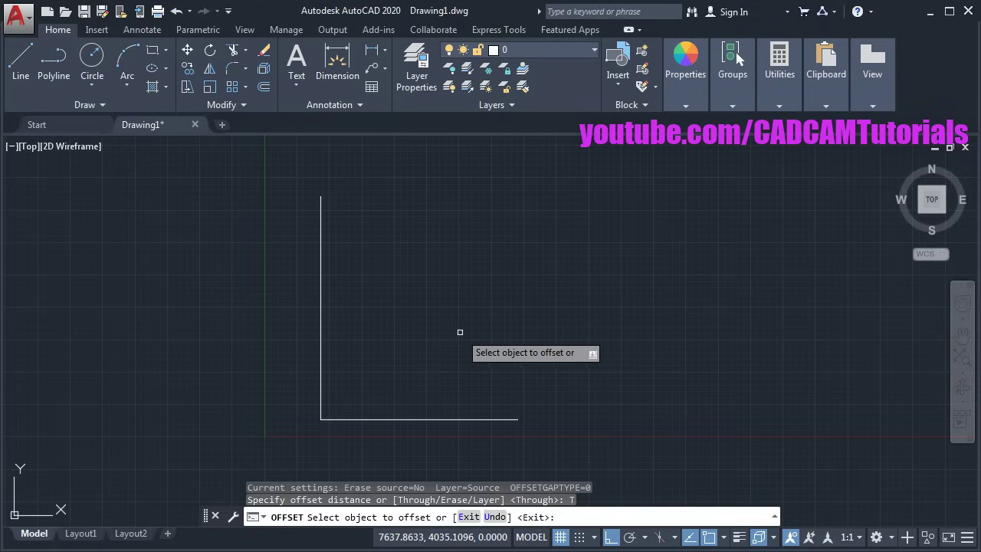
pyautogui.click(322, 363)
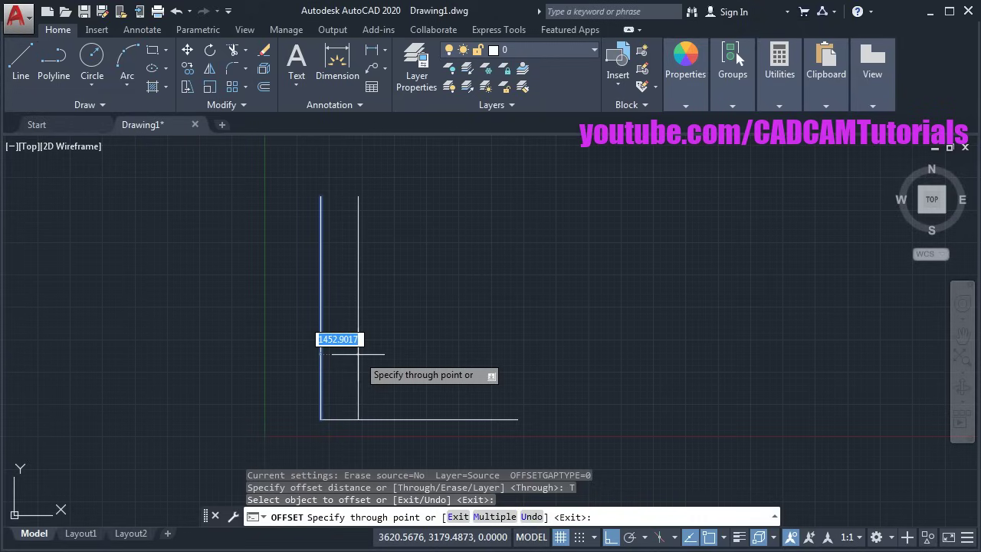
pyautogui.write('3')
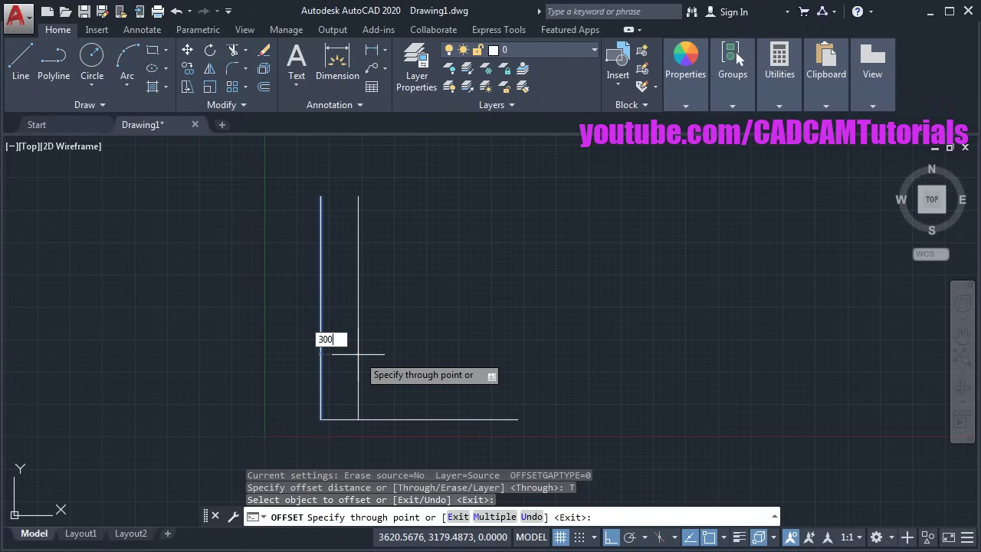
pyautogui.write('00')
pyautogui.press('Return')
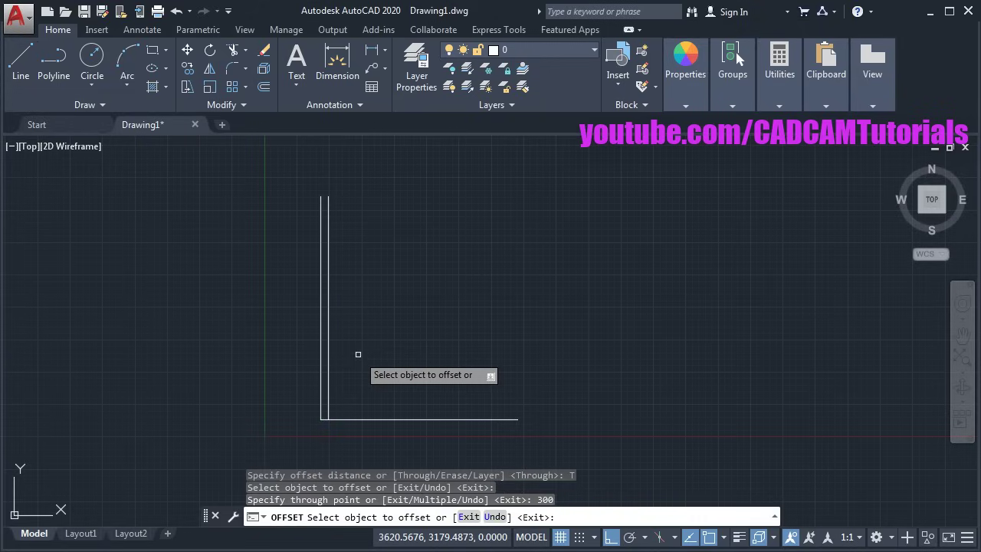
# Step: Offset the bottom horizontal wall line 300 mm upward to form the bottom outer wall
pyautogui.click(368, 419)
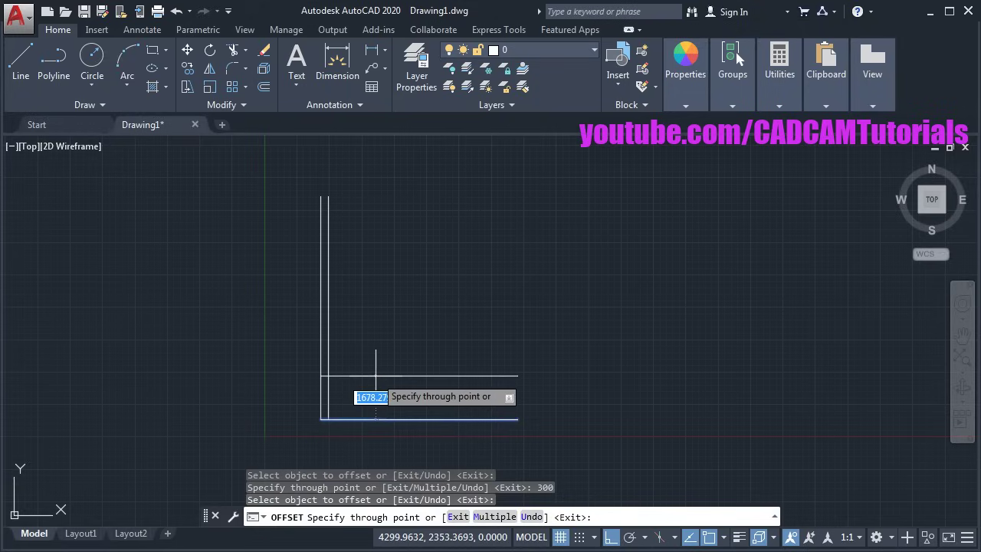
pyautogui.write('300')
pyautogui.press('Return')
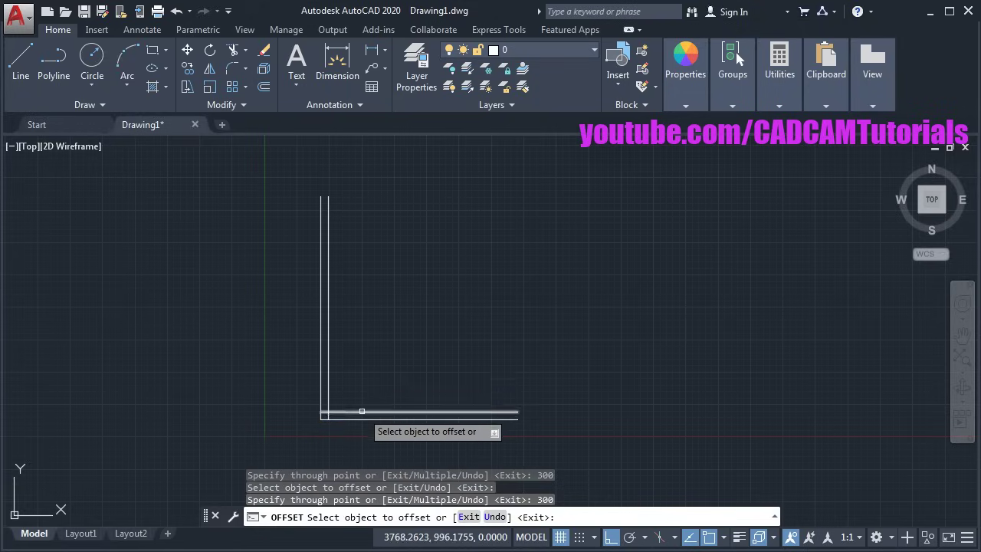
# Step: Offset the left wall's inner line 3000 mm to the right for the living room width, and offset the new line 300 mm further right
pyautogui.scroll(1, 362, 409)
pyautogui.scroll(-1, 404, 368)
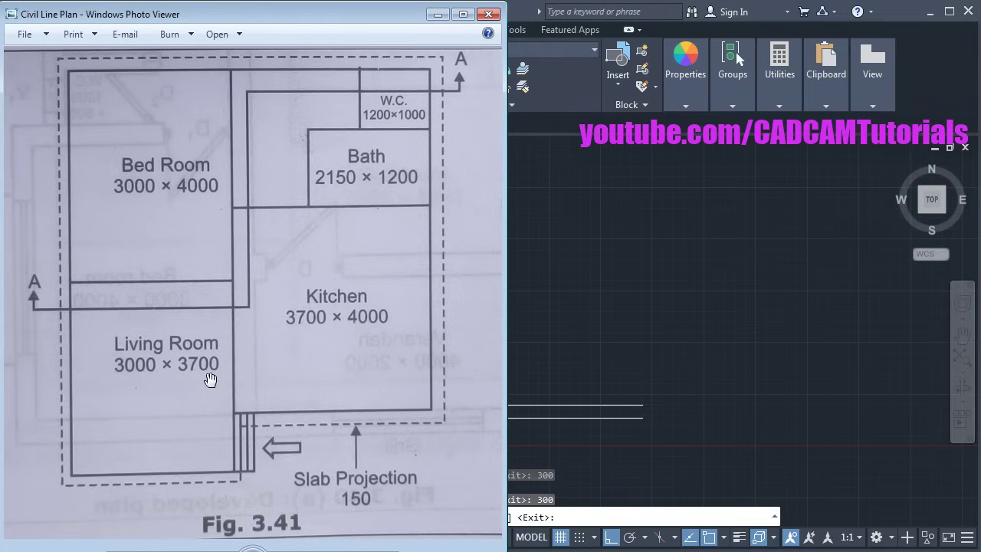
pyautogui.click(547, 322)
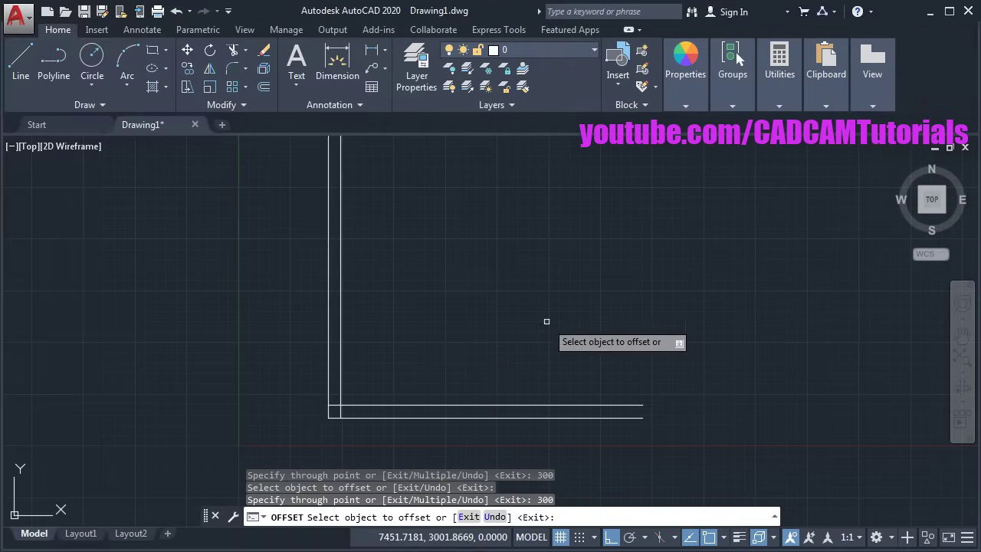
pyautogui.click(344, 350)
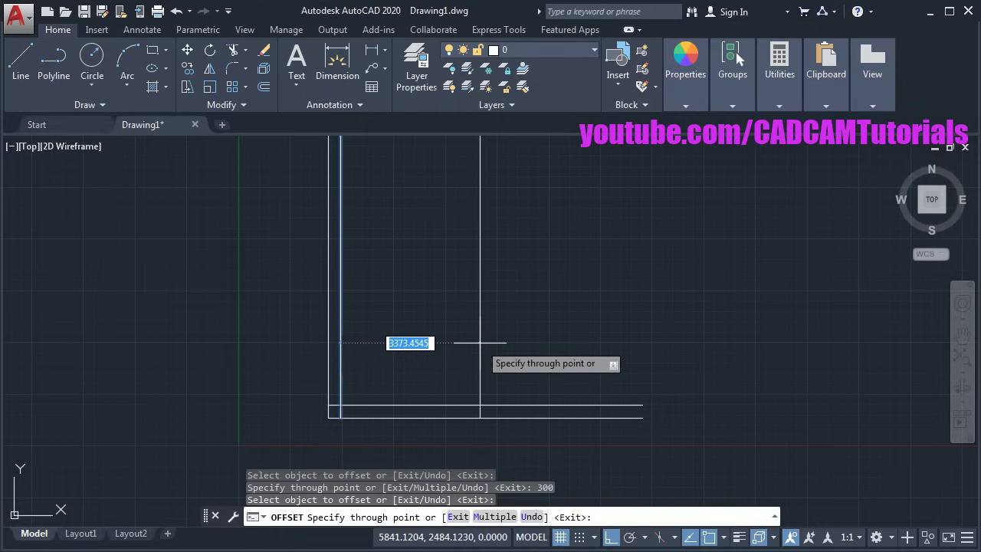
pyautogui.write('3000')
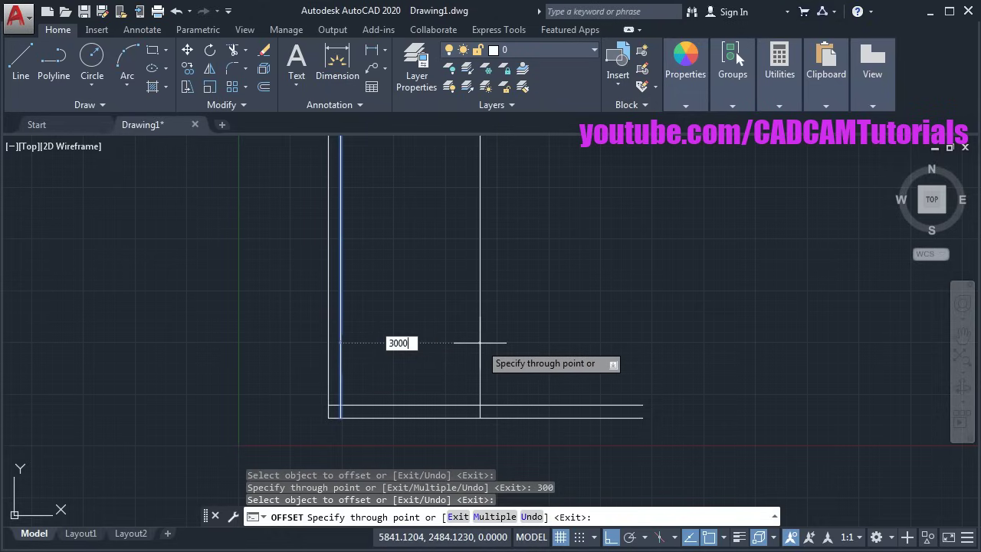
pyautogui.press('Return')
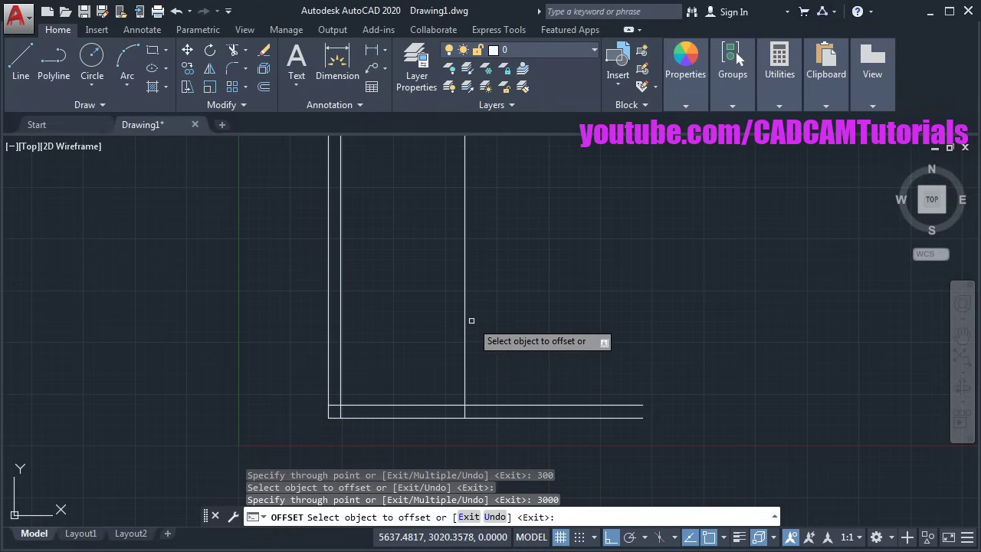
pyautogui.click(465, 318)
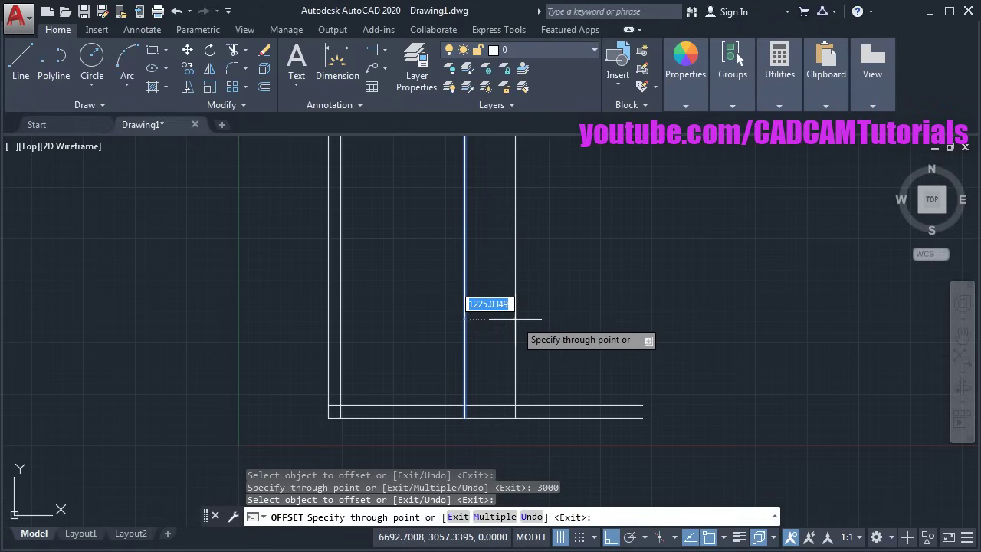
pyautogui.write('3')
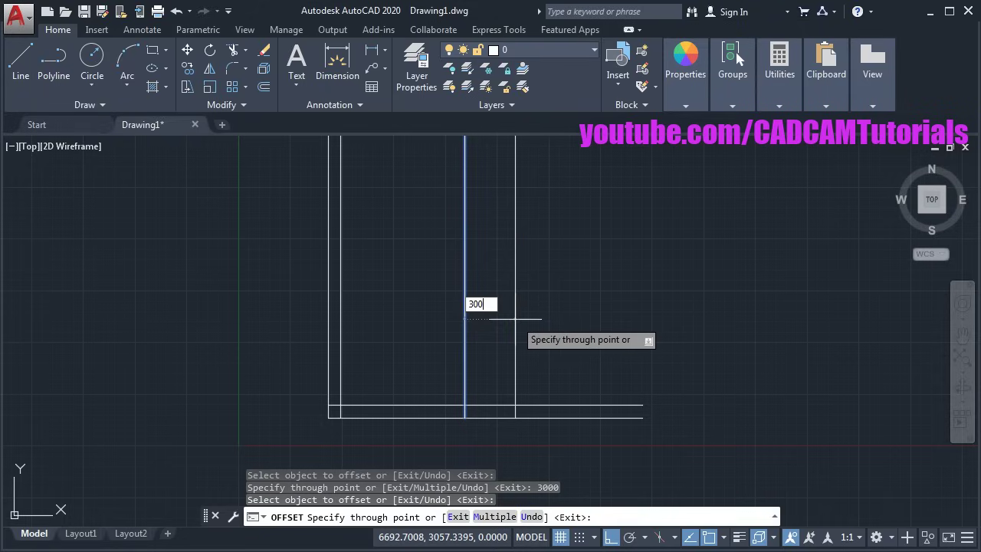
pyautogui.write('00')
pyautogui.press('Return')
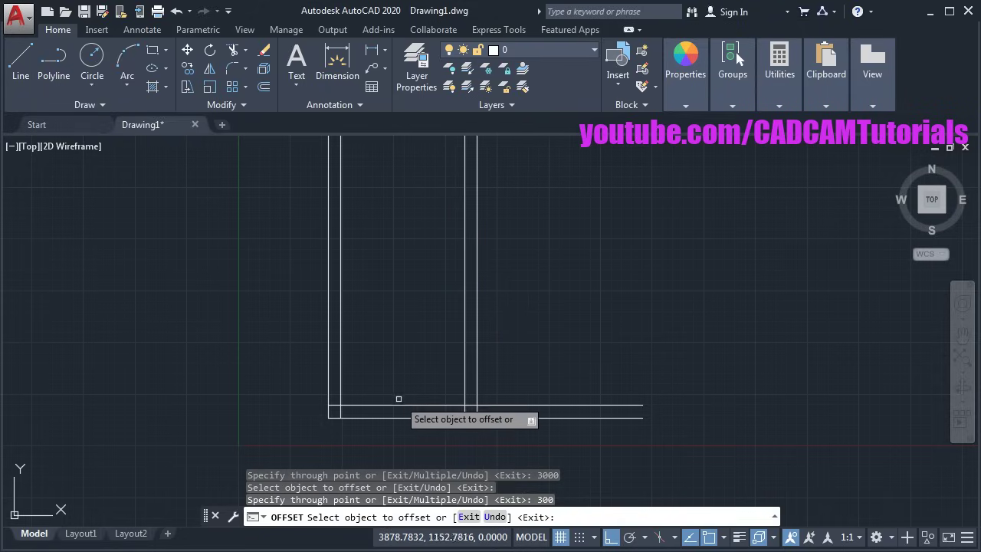
# Step: Offset the bottom wall's inner line 3700 mm upward for the living room depth, and offset the new line 300 mm further up
pyautogui.click(399, 405)
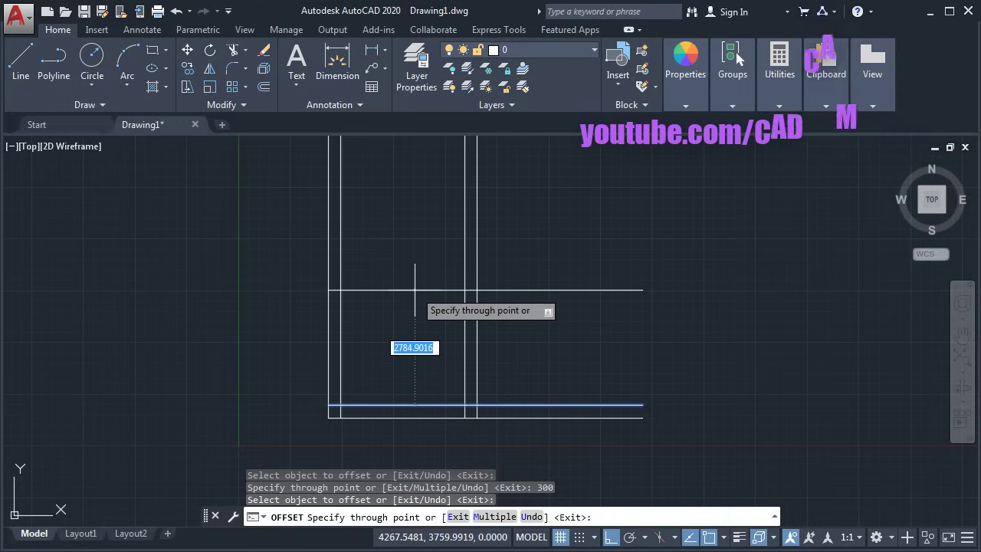
pyautogui.write('3700')
pyautogui.press('Return')
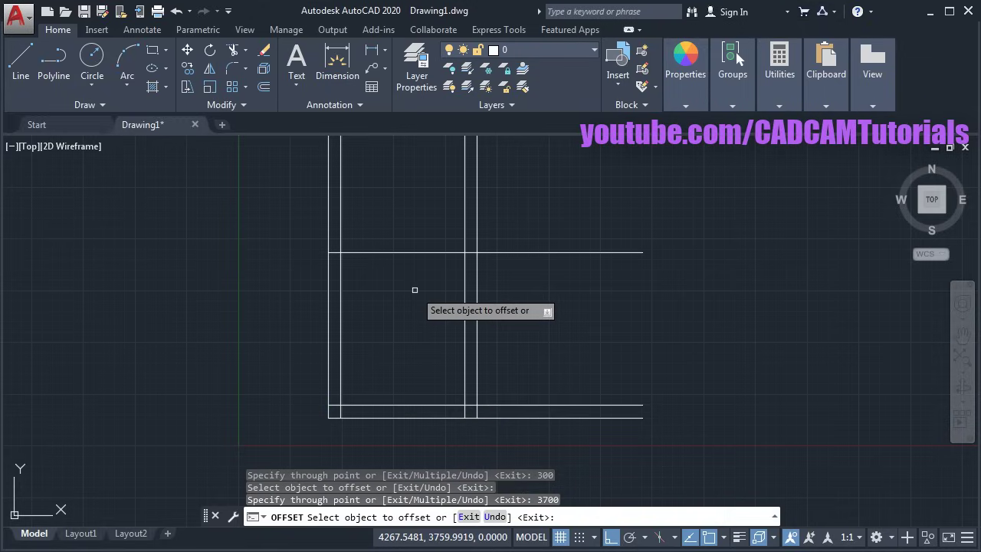
pyautogui.click(414, 252)
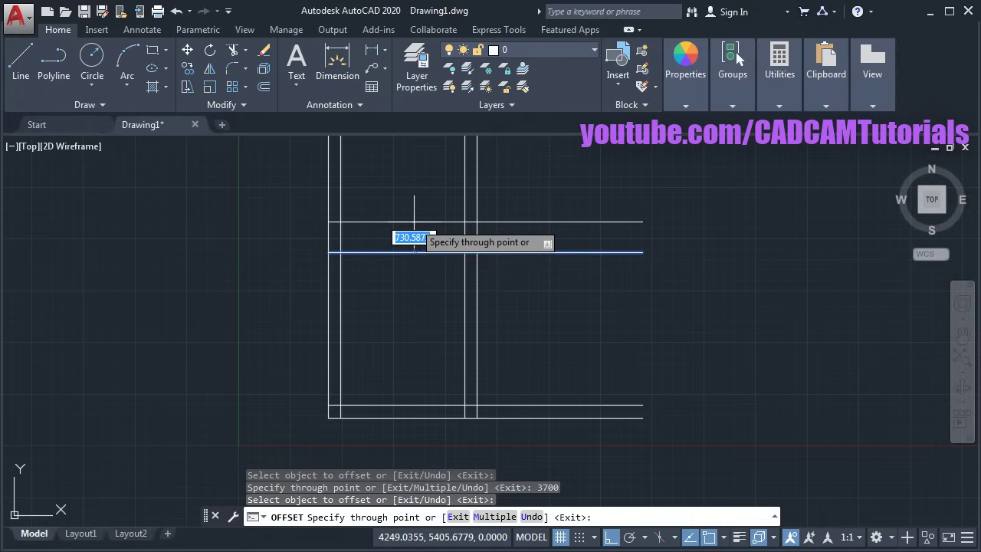
pyautogui.write('300')
pyautogui.press('Return')
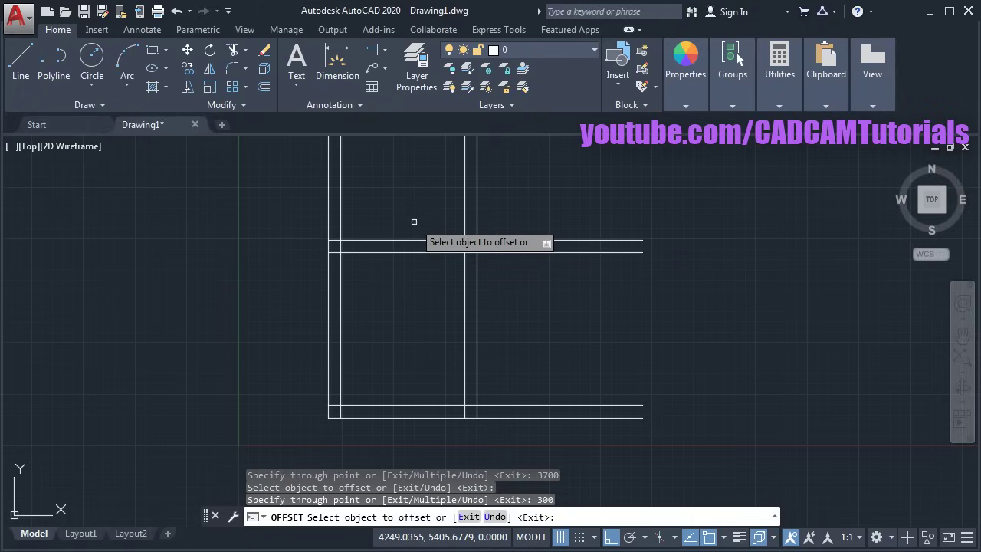
# Step: Offset the middle wall's upper line 4000 mm upward for the bedroom depth, and offset the new line 300 mm further up
pyautogui.moveTo(453, 197); pyautogui.dragTo(443, 313, button='middle')
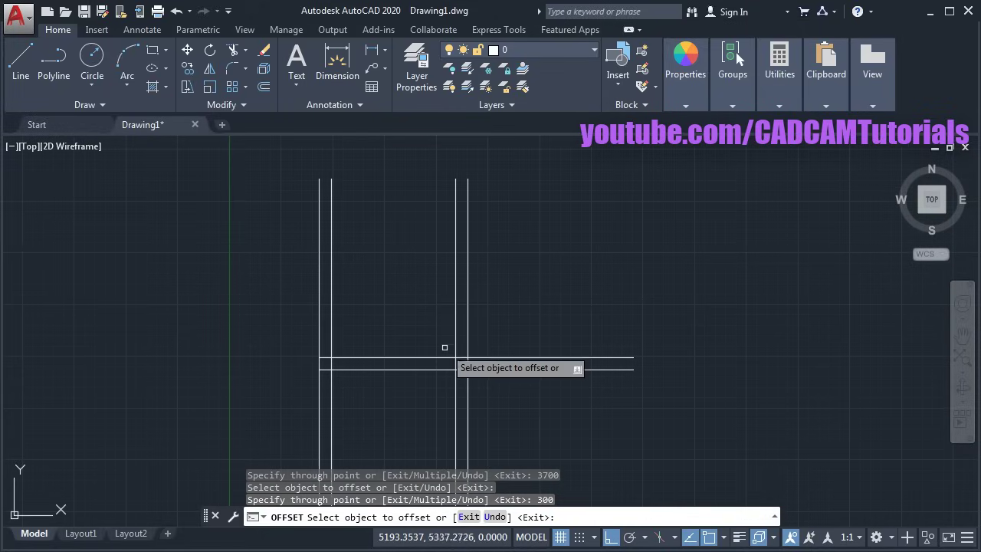
pyautogui.hotkey('alt', 'Tab')
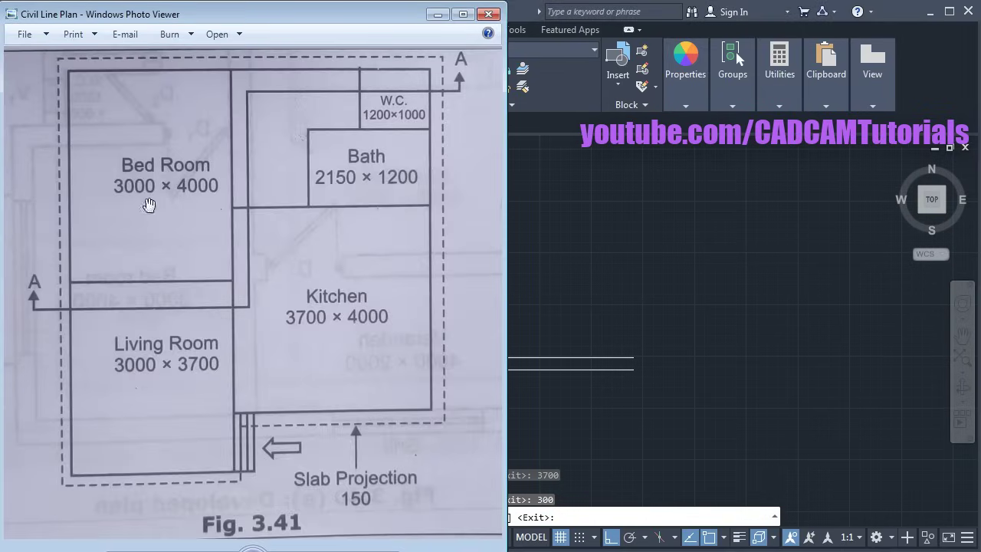
pyautogui.hotkey('alt', 'Tab')
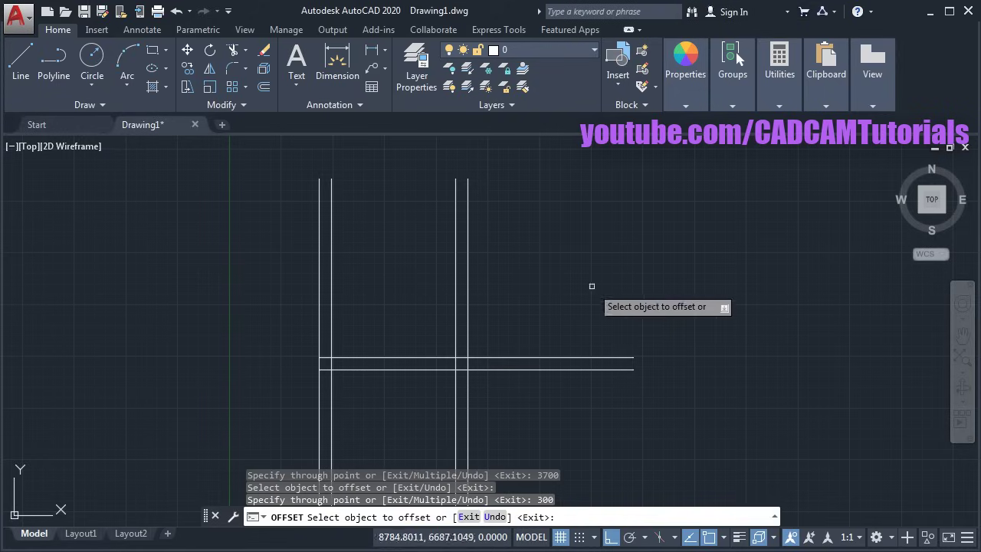
pyautogui.click(412, 357)
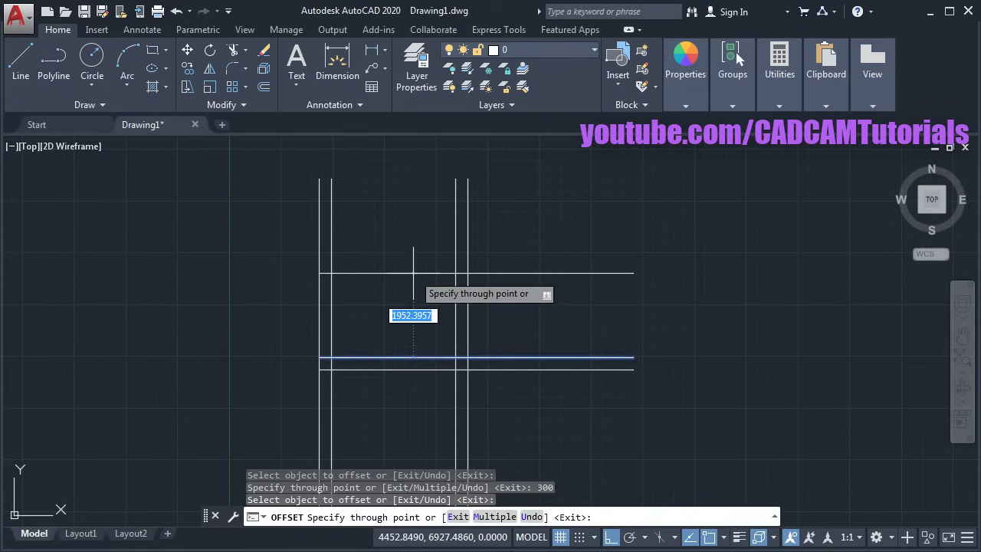
pyautogui.write('400')
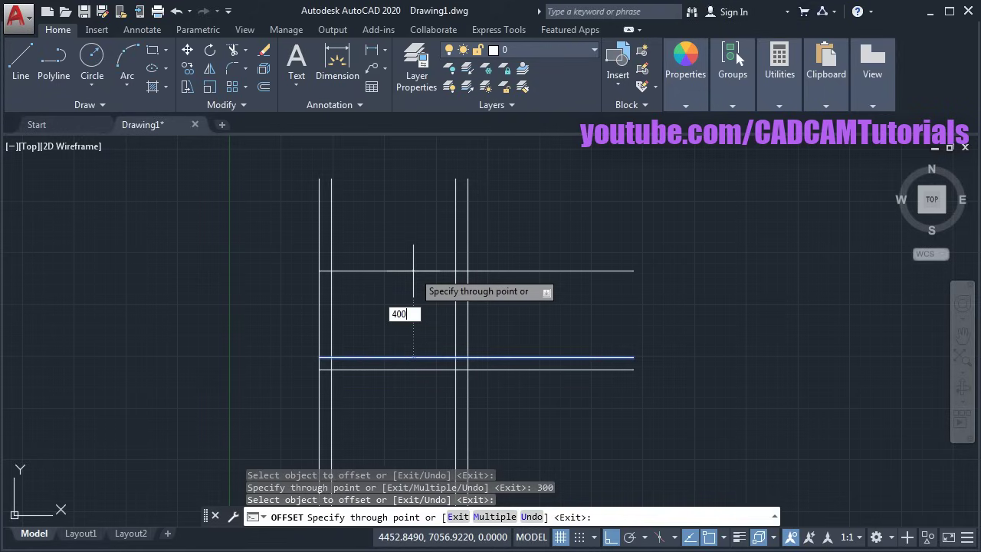
pyautogui.write('0')
pyautogui.press('Return')
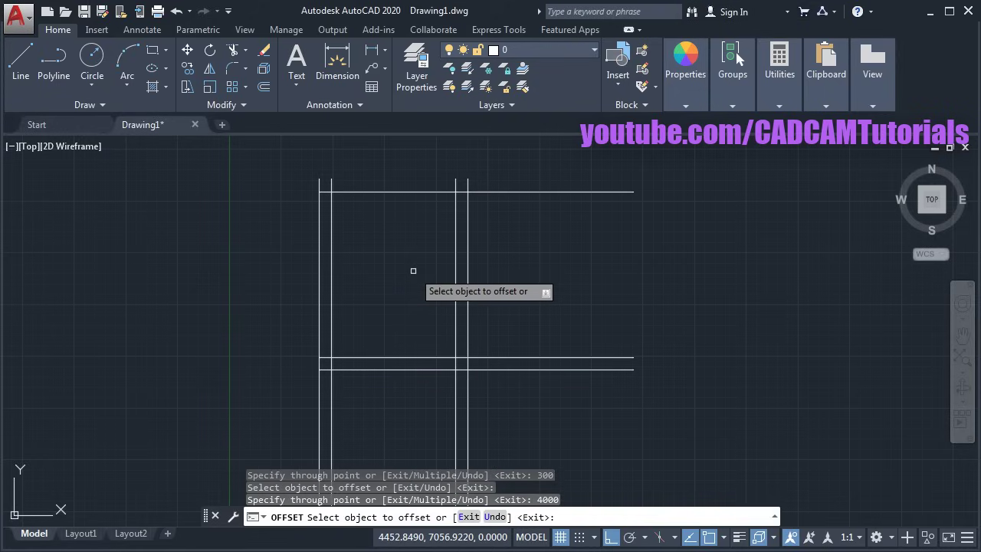
pyautogui.click(402, 191)
pyautogui.write('300')
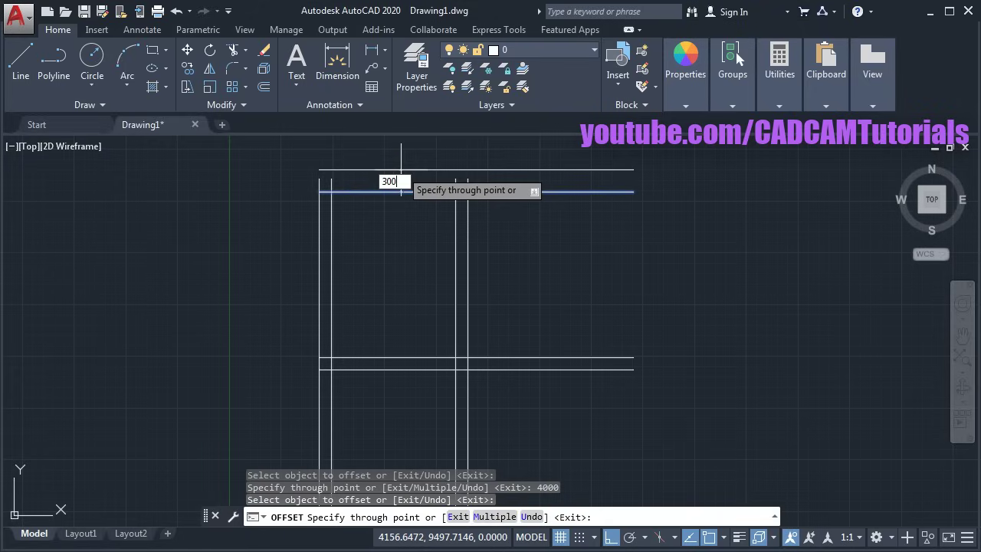
pyautogui.press('Return')
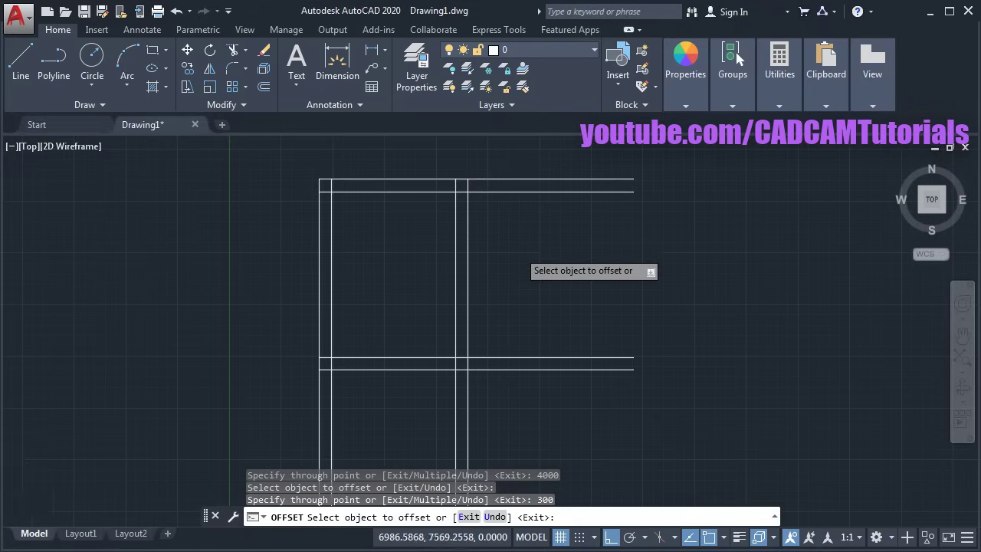
# Step: Offset the middle vertical wall's right line 3700 mm to the right for the kitchen width, and offset the new line 300 mm further right
pyautogui.scroll(-2, 537, 272)
pyautogui.moveTo(563, 277); pyautogui.dragTo(498, 288, button='middle')
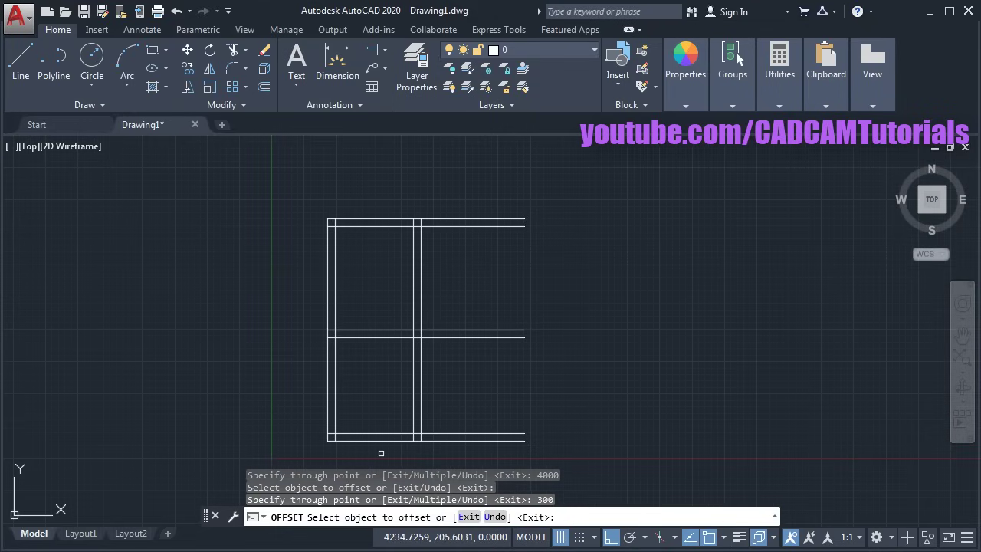
pyautogui.hotkey('alt', 'Tab')
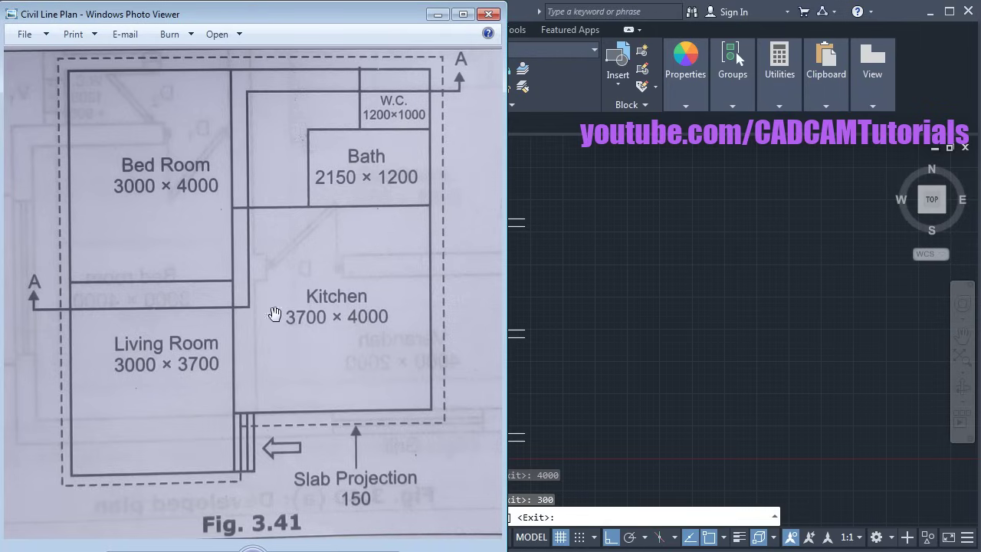
pyautogui.click(647, 295)
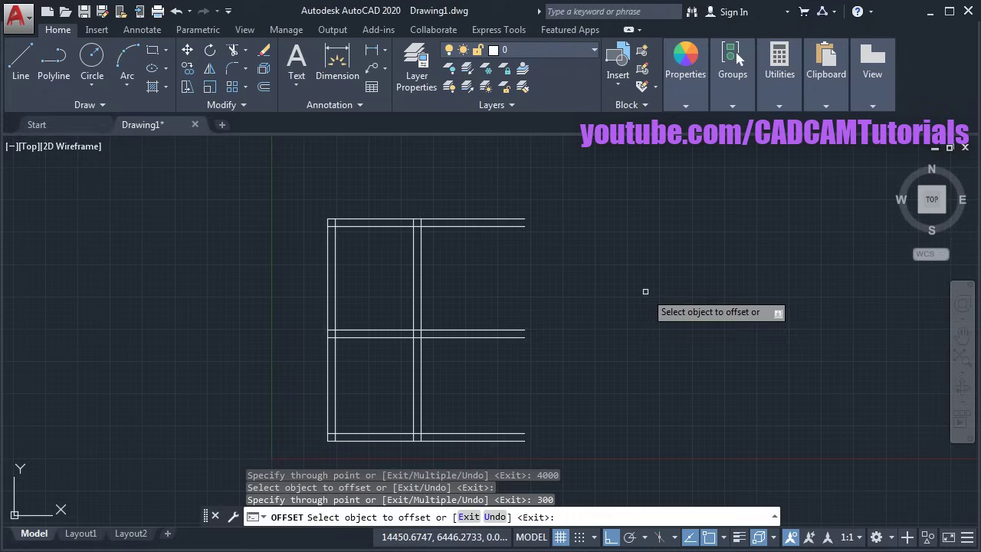
pyautogui.click(421, 301)
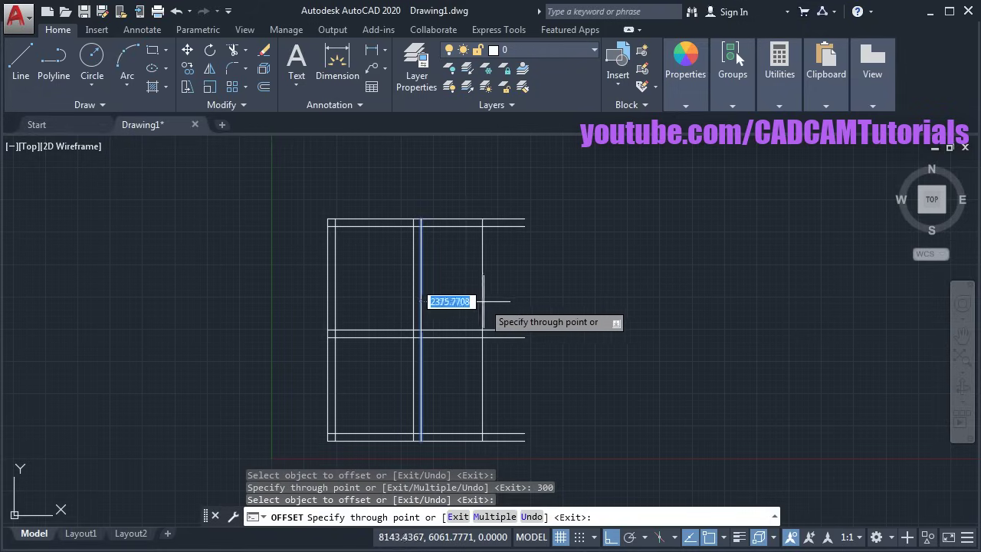
pyautogui.write('3')
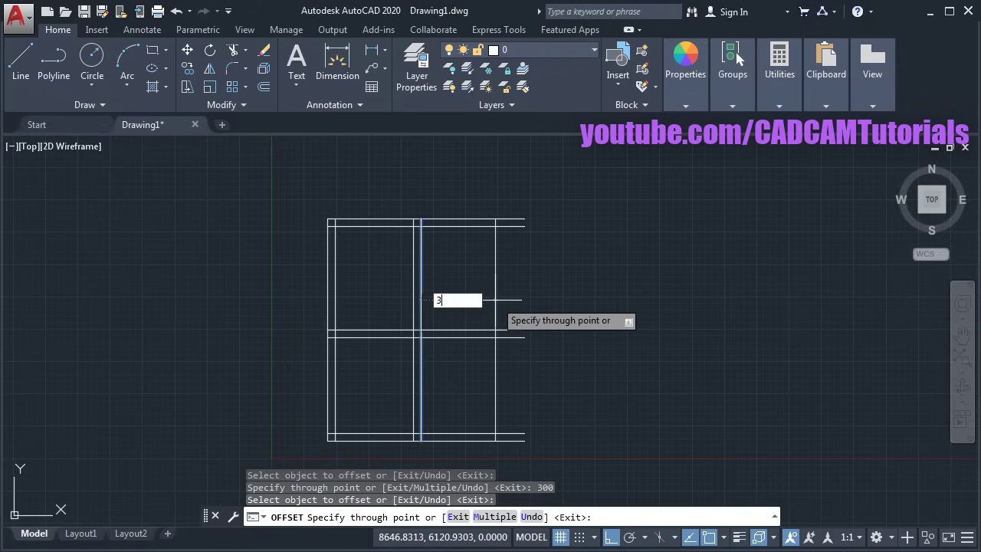
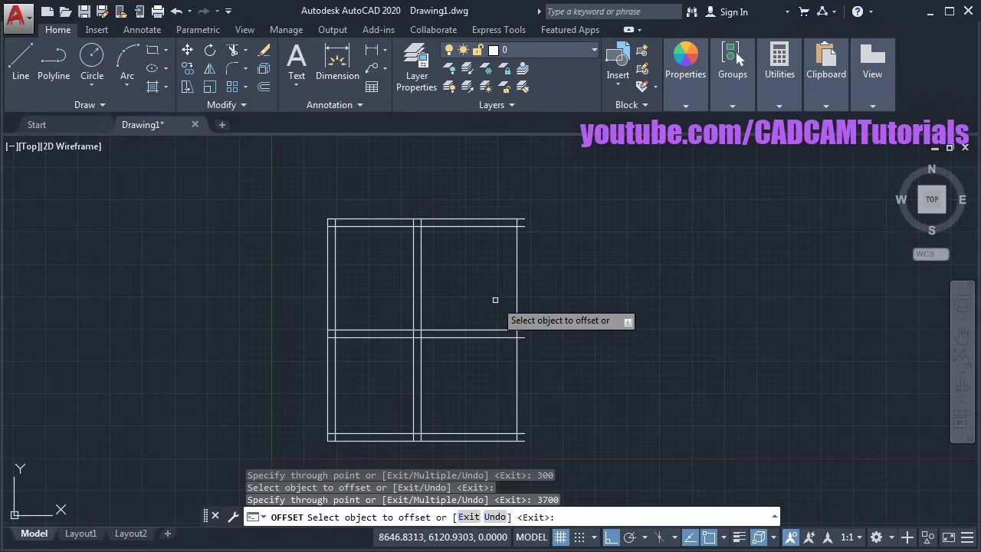
pyautogui.click(517, 299)
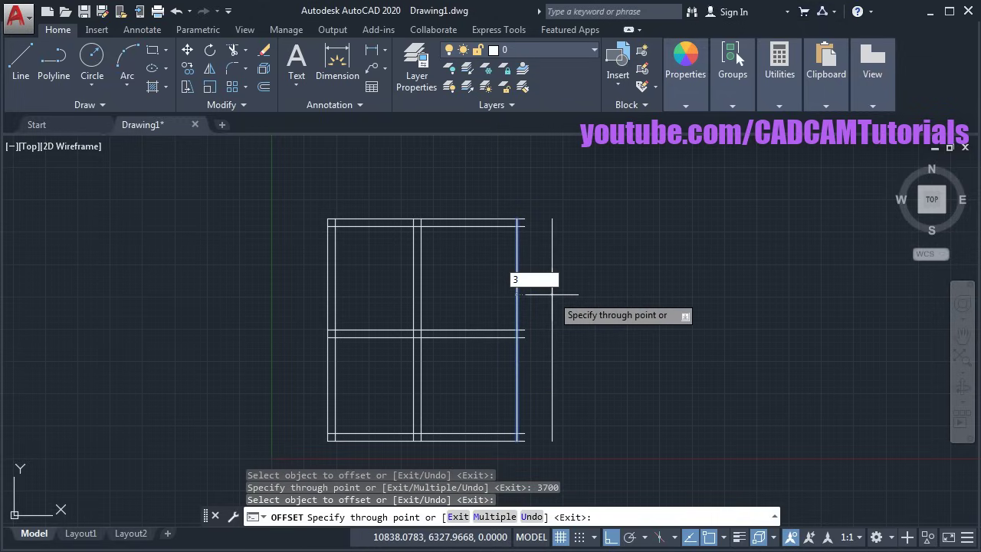
pyautogui.press('Return')
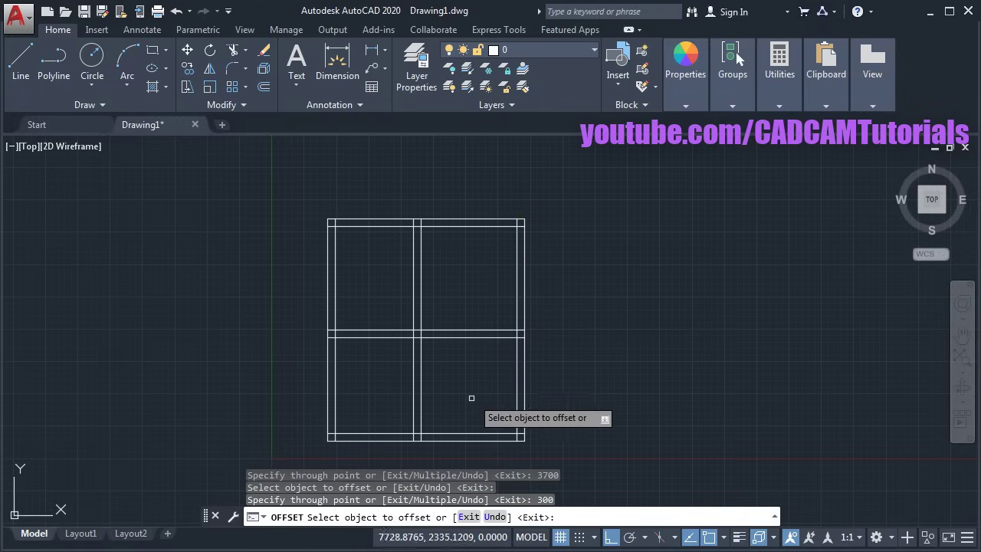
pyautogui.scroll(2, 438, 375)
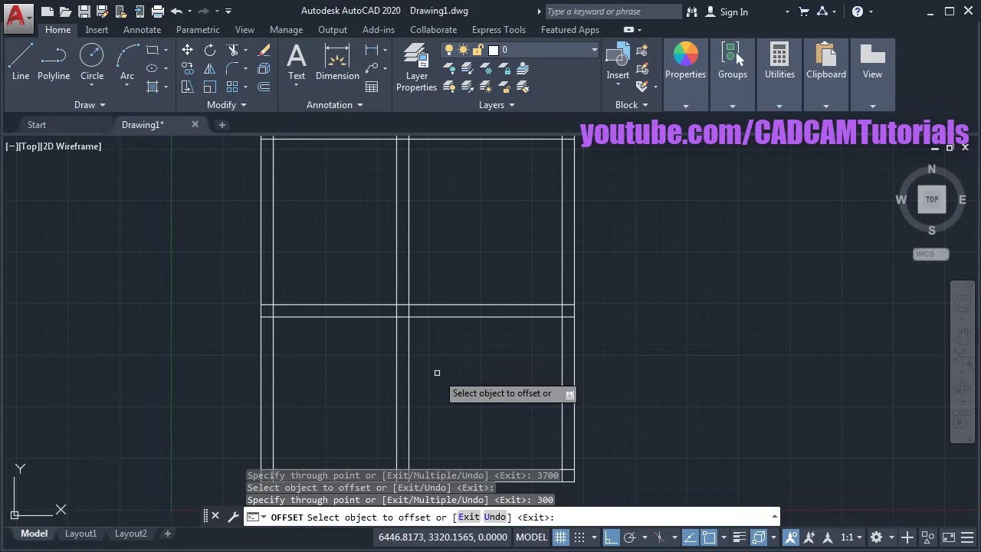
pyautogui.moveTo(468, 340); pyautogui.dragTo(517, 362, button='middle')
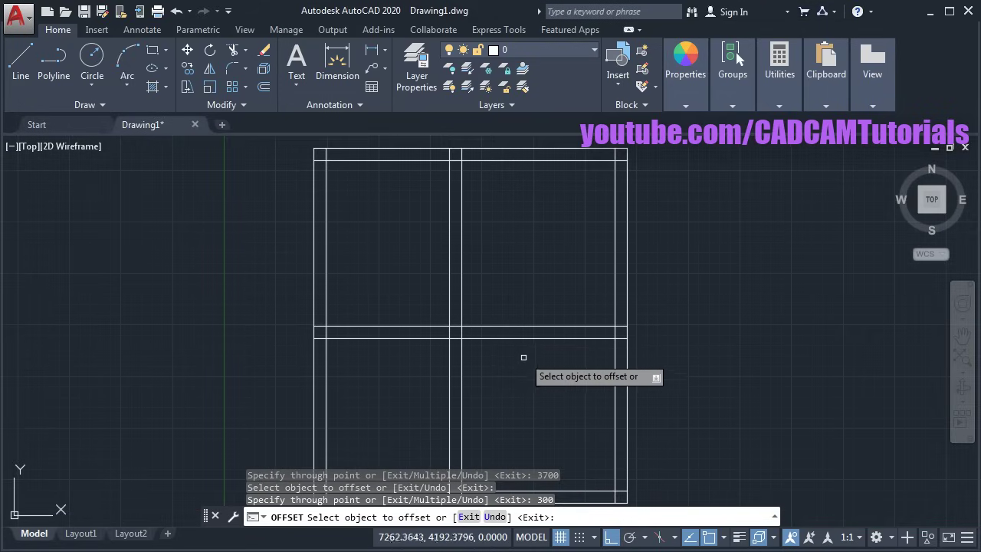
pyautogui.press('Escape')
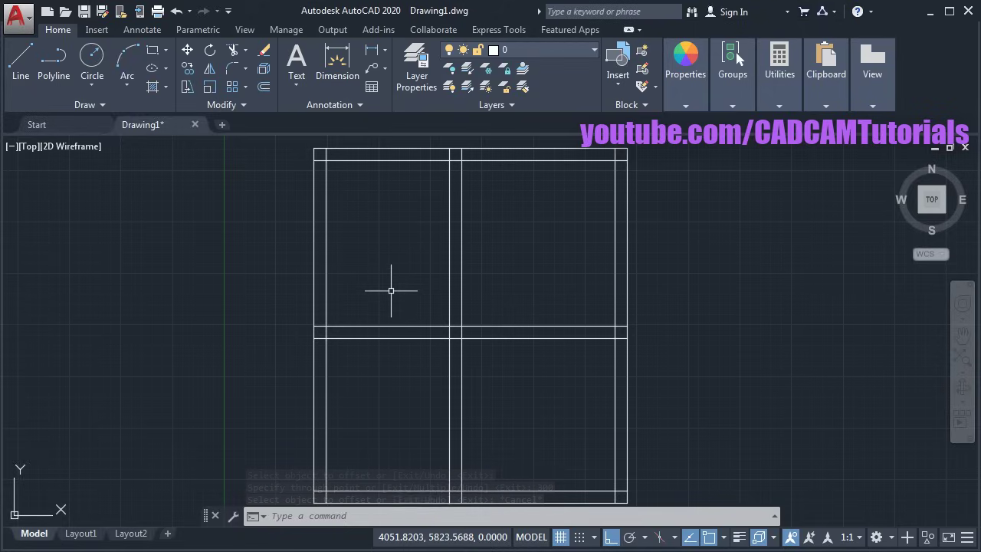
# Step: Trim the line ends crossing the outer walls and the wall lines closing the inner wall junctions
pyautogui.click(232, 50)
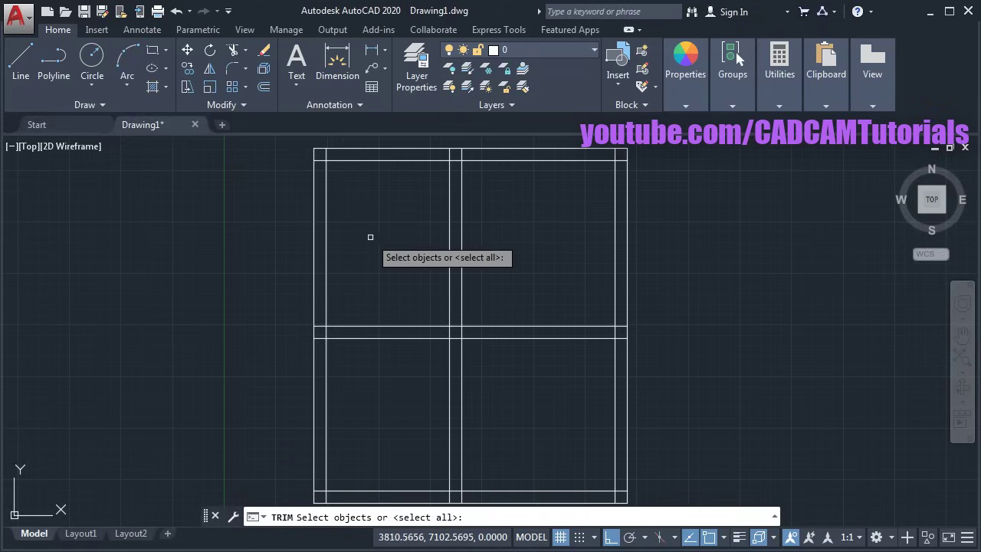
pyautogui.press('Return')
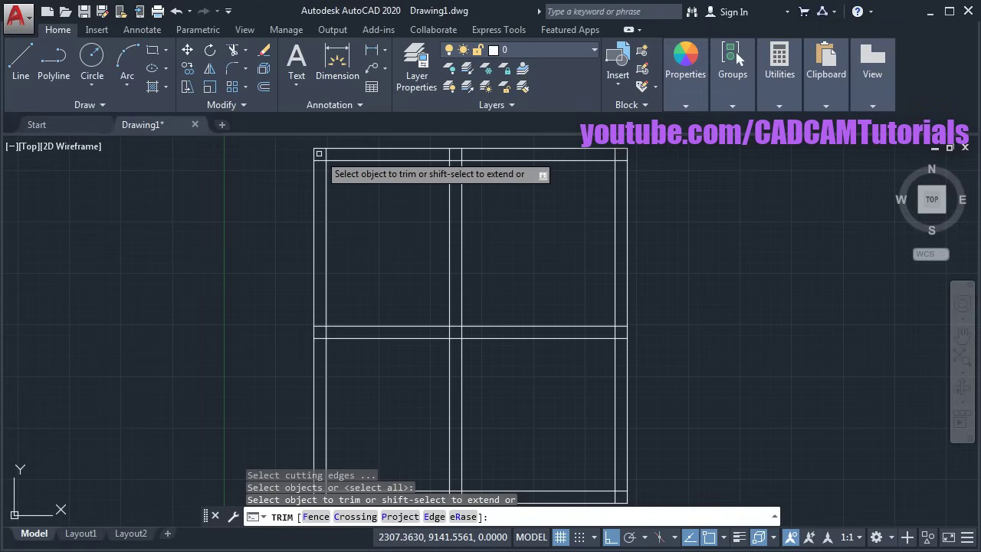
pyautogui.moveTo(320, 155); pyautogui.dragTo(317, 351)
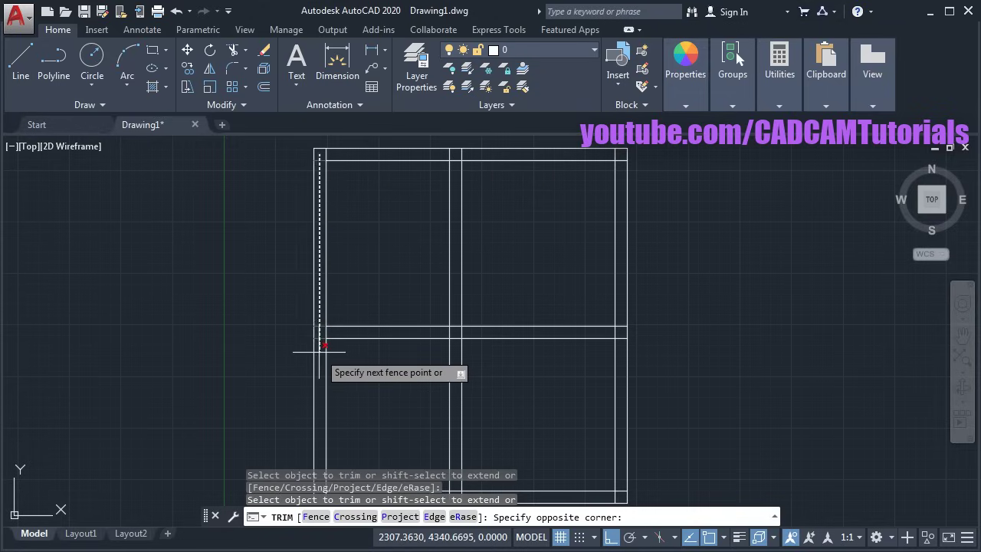
pyautogui.moveTo(321, 152)
pyautogui.mouseDown()
pyautogui.moveTo(623, 152)
pyautogui.moveTo(622, 414)
pyautogui.mouseUp()
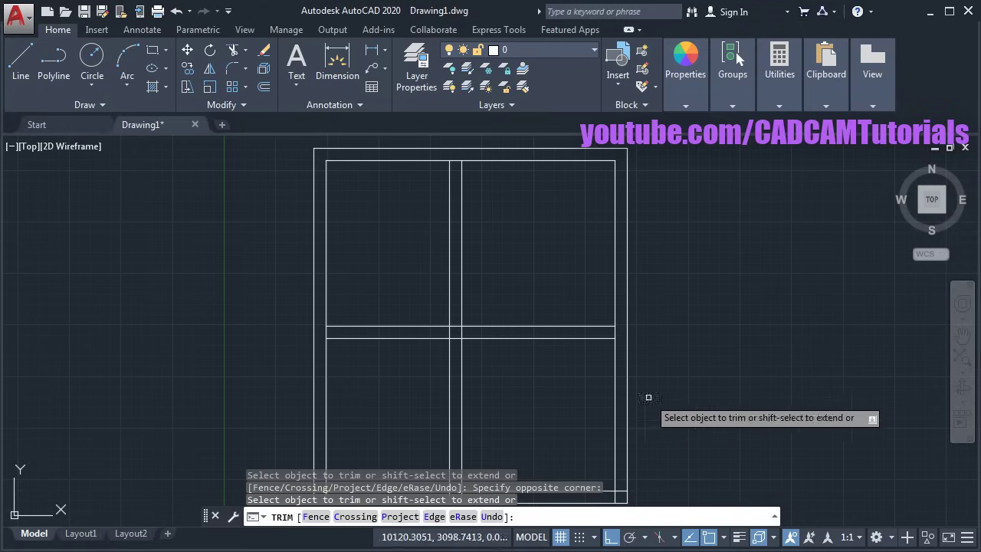
pyautogui.click(456, 160)
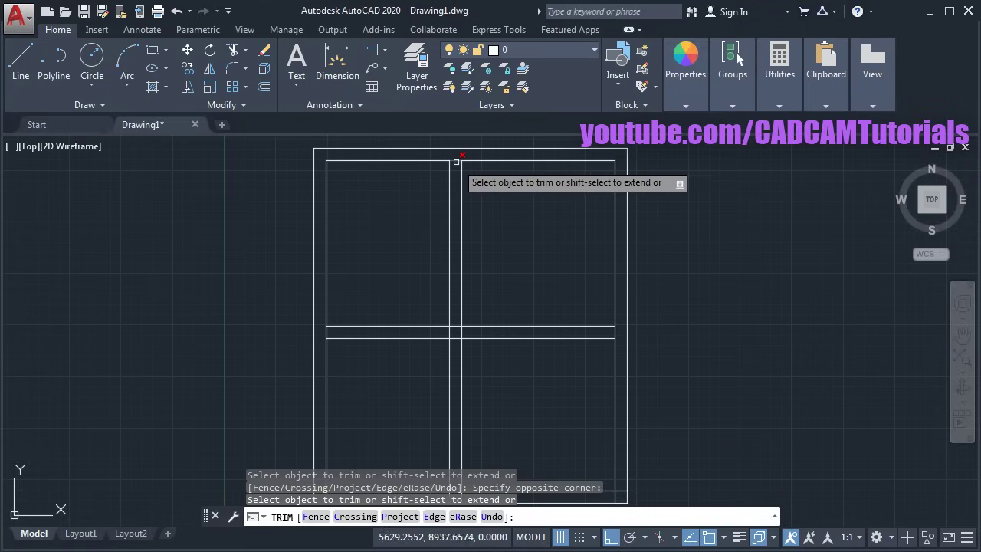
pyautogui.click(325, 335)
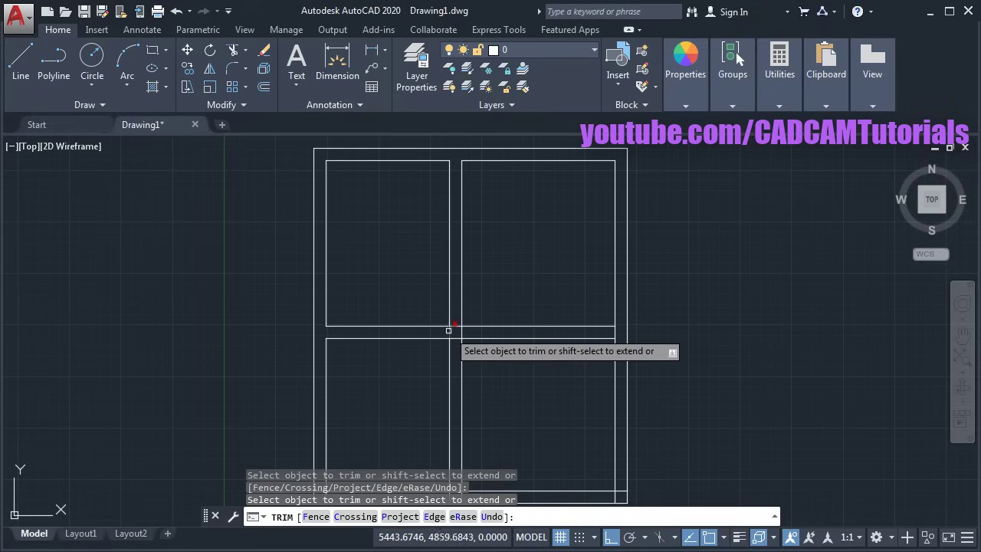
# Step: Trim away the bottom wall's lines and the middle horizontal wall's two lines across the kitchen side
pyautogui.moveTo(442, 410)
pyautogui.mouseDown(button='middle')
pyautogui.moveTo(467, 320)
pyautogui.moveTo(447, 346)
pyautogui.mouseUp(button='middle')
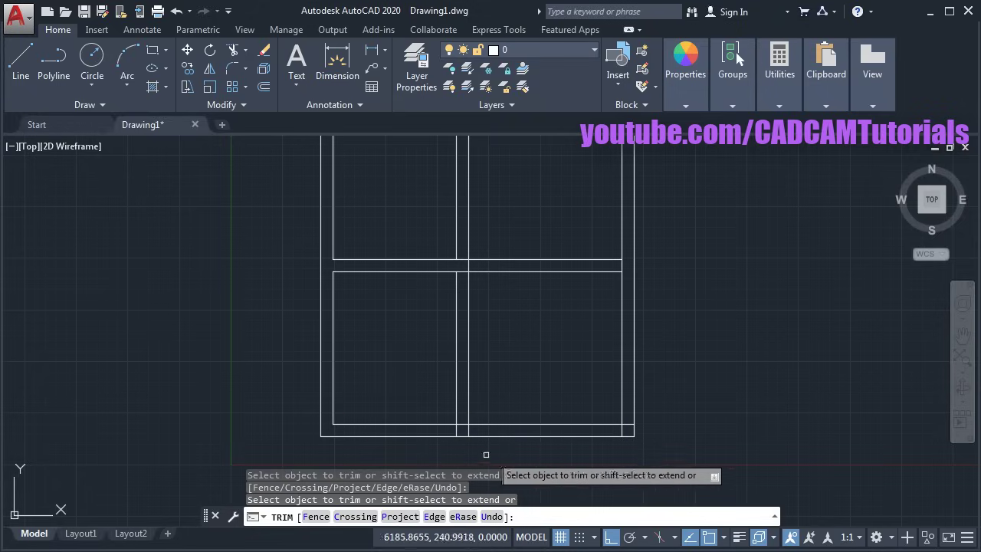
pyautogui.click(551, 436)
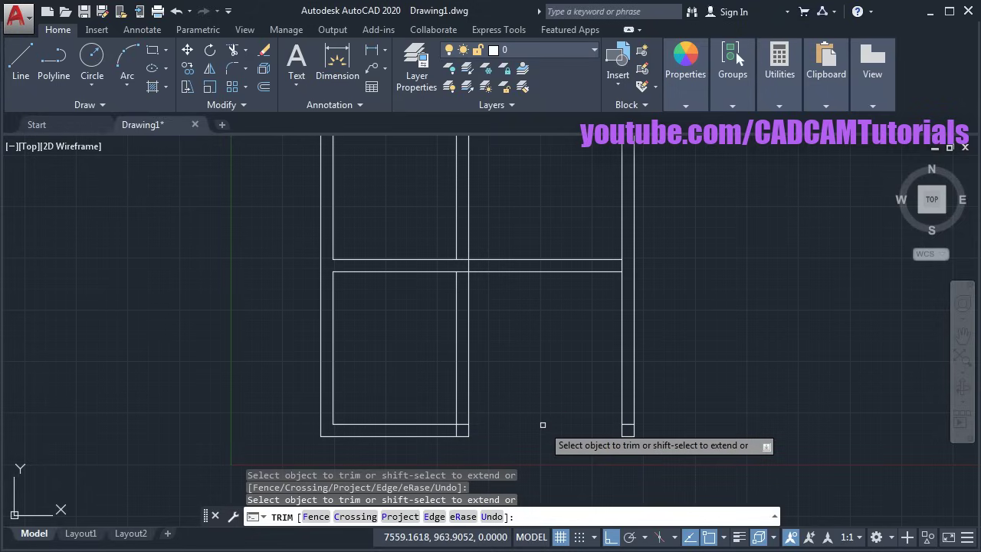
pyautogui.moveTo(542, 425); pyautogui.dragTo(485, 494, button='middle')
pyautogui.moveTo(440, 354); pyautogui.dragTo(475, 381, button='middle')
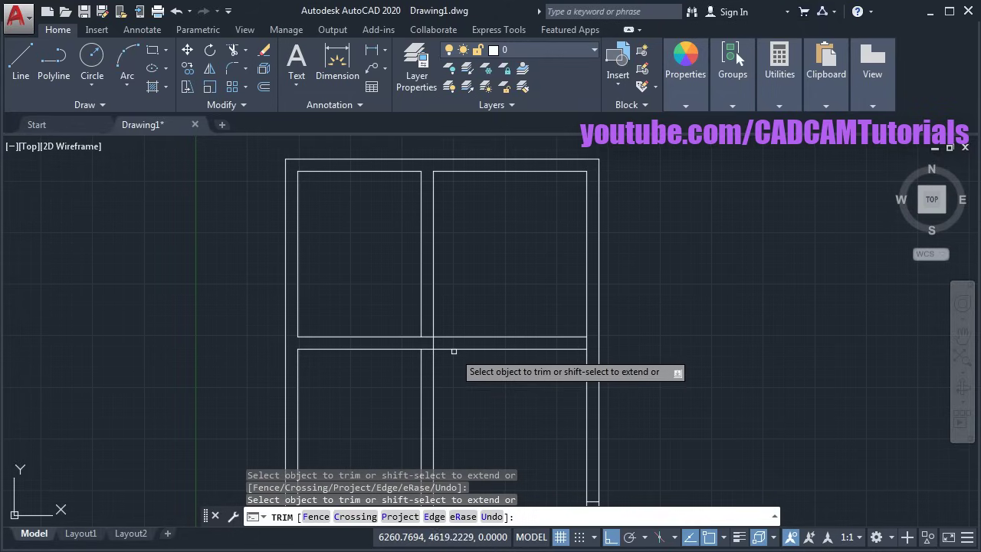
pyautogui.click(454, 350)
pyautogui.click(454, 337)
pyautogui.moveTo(461, 352)
pyautogui.mouseDown(button='middle')
pyautogui.moveTo(560, 329)
pyautogui.moveTo(588, 361)
pyautogui.mouseUp(button='middle')
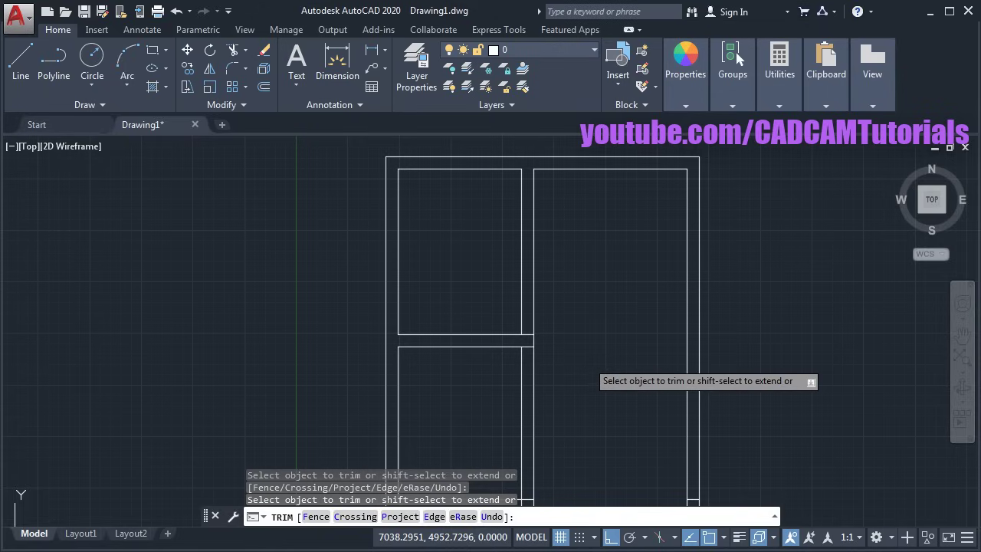
pyautogui.press('Return')
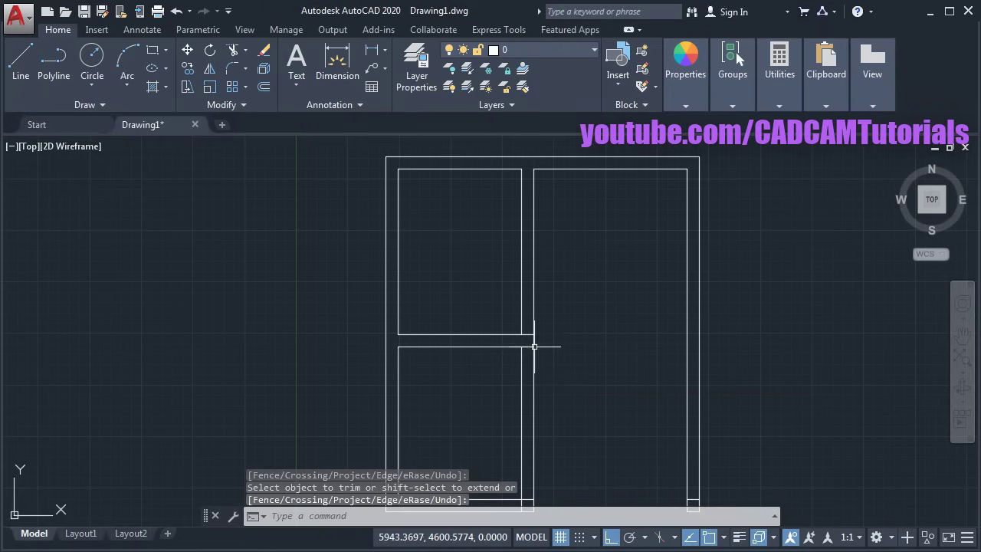
# Step: Trim the overlapping line ends at the living room's lower-right wall corner
pyautogui.moveTo(532, 344); pyautogui.dragTo(613, 300, button='middle')
pyautogui.moveTo(617, 407)
pyautogui.mouseDown(button='middle')
pyautogui.moveTo(587, 407)
pyautogui.moveTo(569, 391)
pyautogui.mouseUp(button='middle')
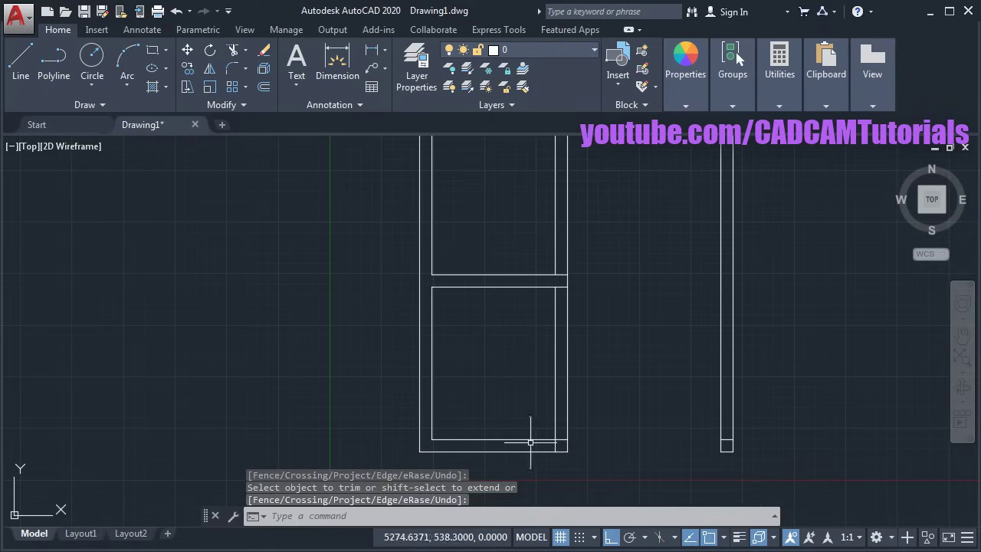
pyautogui.click(230, 50)
pyautogui.press('Return')
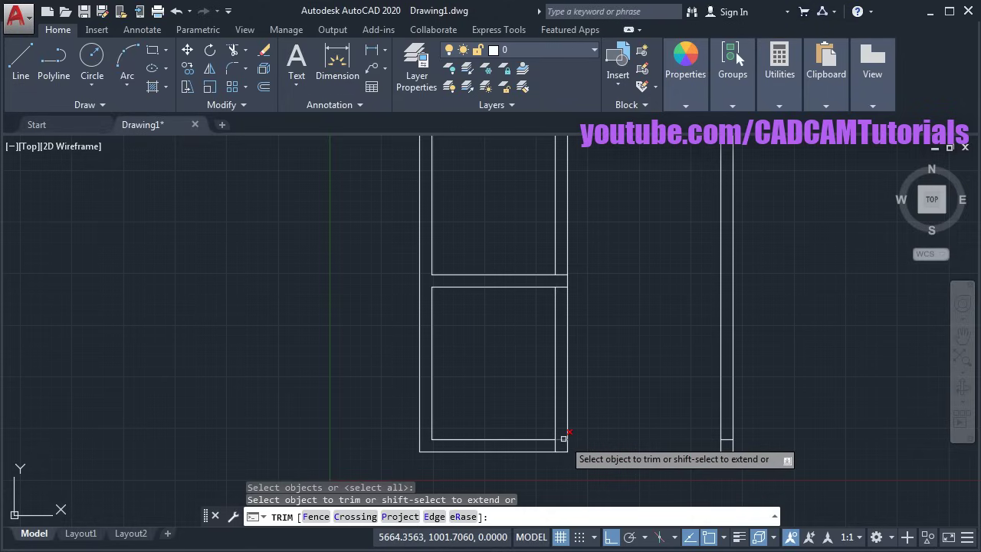
pyautogui.click(564, 439)
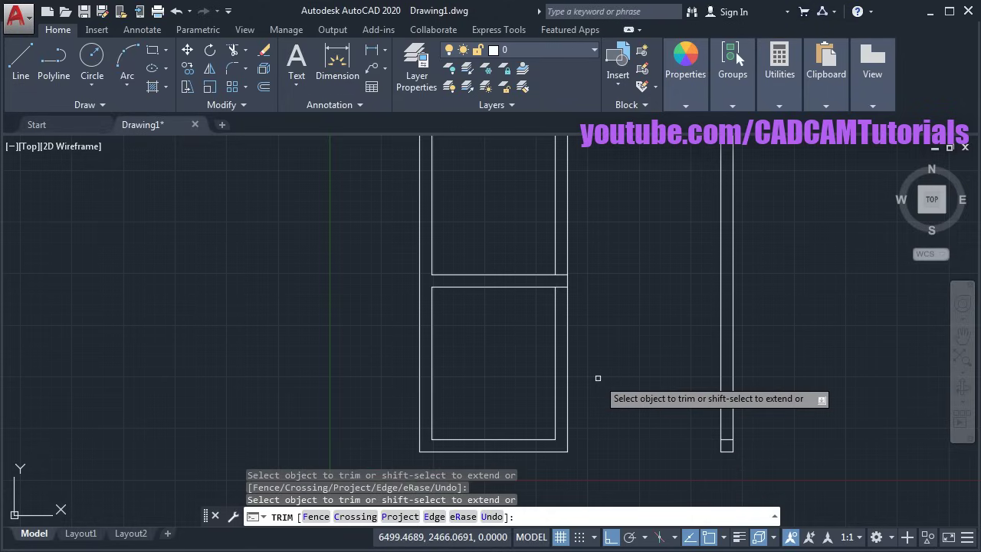
pyautogui.press('Return')
# Step: Check the bedroom size and kitchen width with Quick Measure against the Civil Line Plan image in Windows Photo Viewer
pyautogui.moveTo(624, 248); pyautogui.dragTo(524, 291, button='middle')
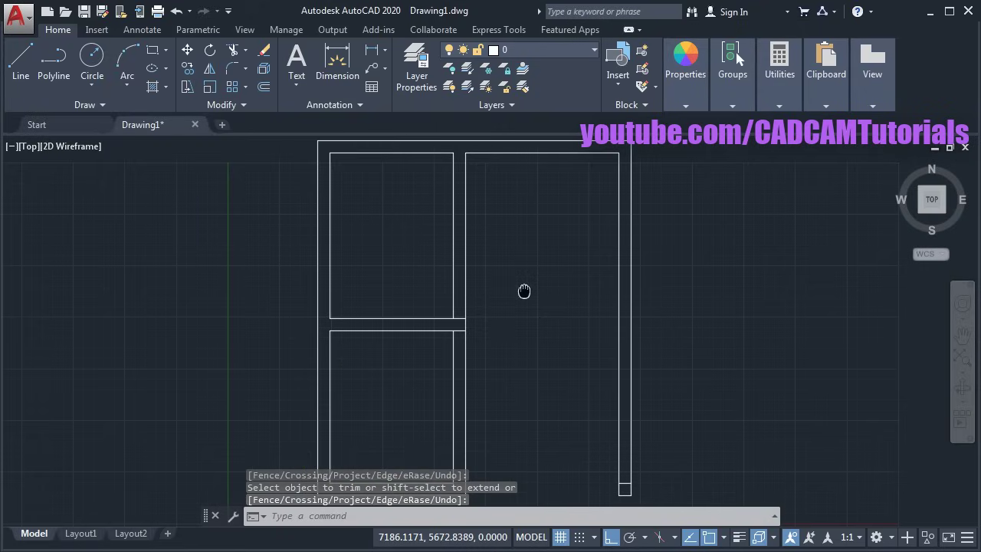
pyautogui.moveTo(380, 398)
pyautogui.mouseDown(button='middle')
pyautogui.moveTo(438, 377)
pyautogui.moveTo(458, 346)
pyautogui.moveTo(471, 350)
pyautogui.mouseUp(button='middle')
pyautogui.scroll(-2, 487, 347)
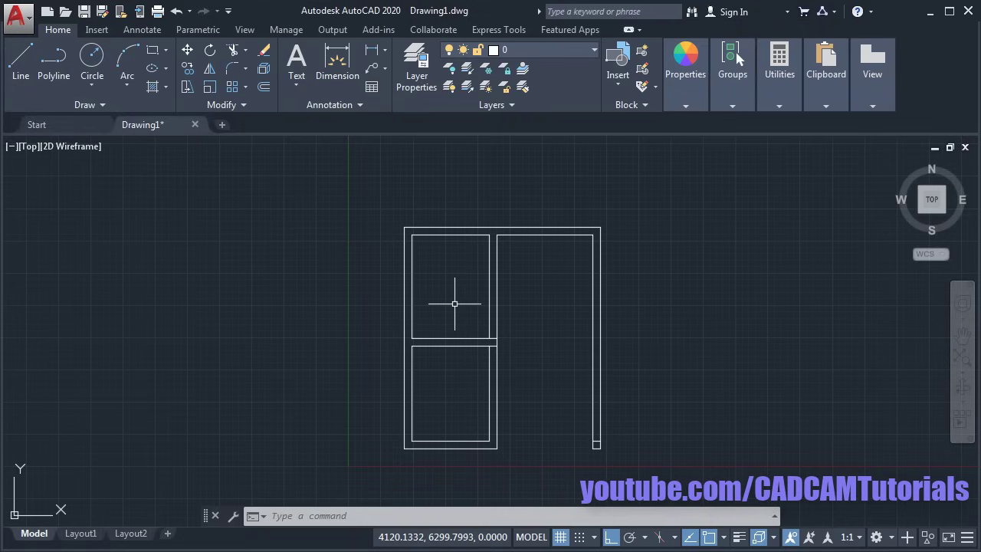
pyautogui.moveTo(778, 100)
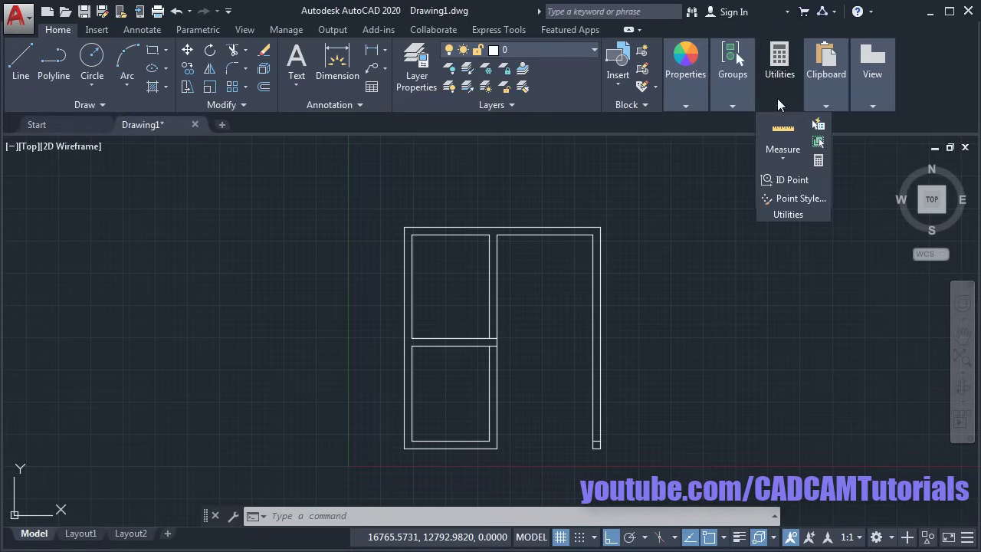
pyautogui.click(790, 143)
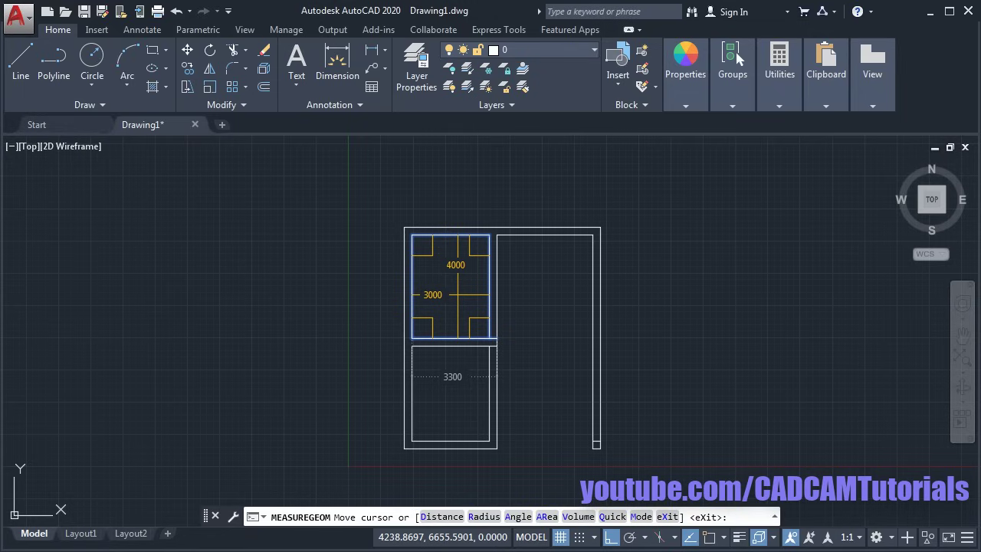
pyautogui.hotkey('alt', 'Tab')
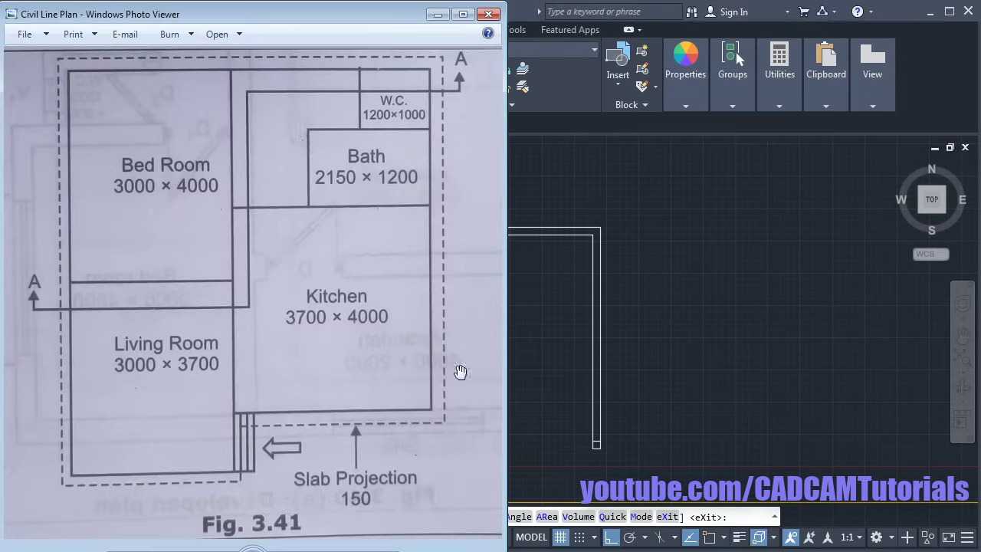
pyautogui.hotkey('alt', 'Tab')
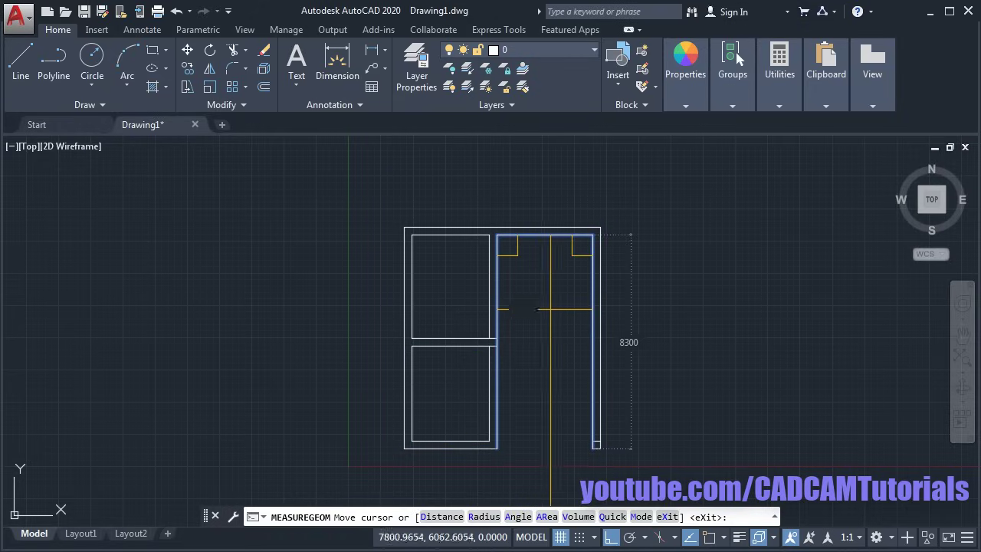
pyautogui.hotkey('alt', 'Tab')
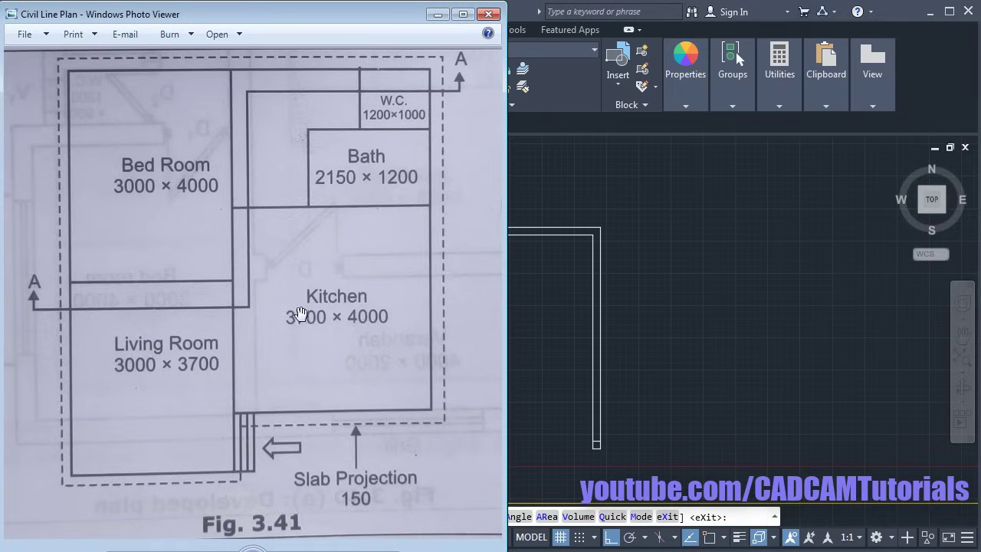
pyautogui.hotkey('alt', 'Tab')
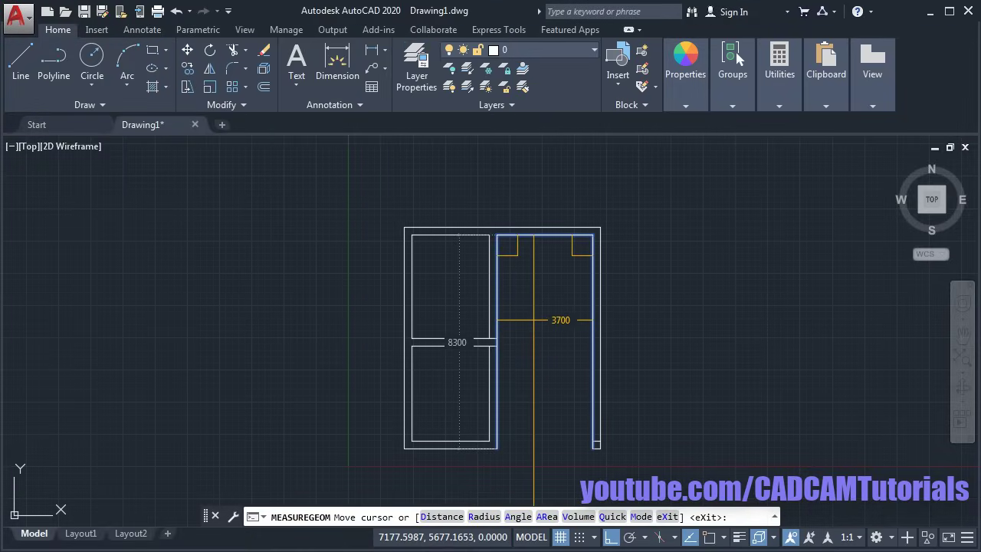
pyautogui.press('Escape')
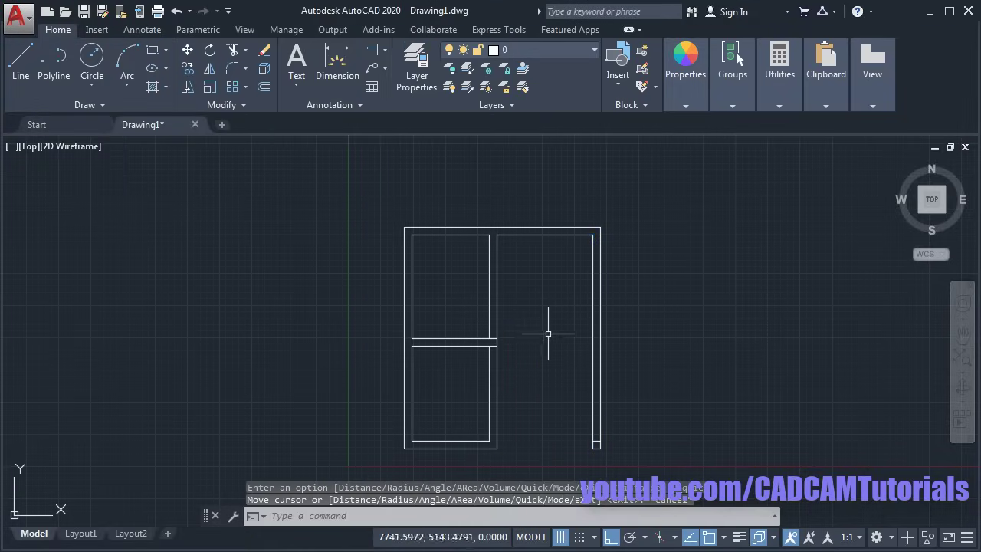
# Step: Measure the bedroom's inner width and depth with the Distance measuring tool
pyautogui.click(781, 101)
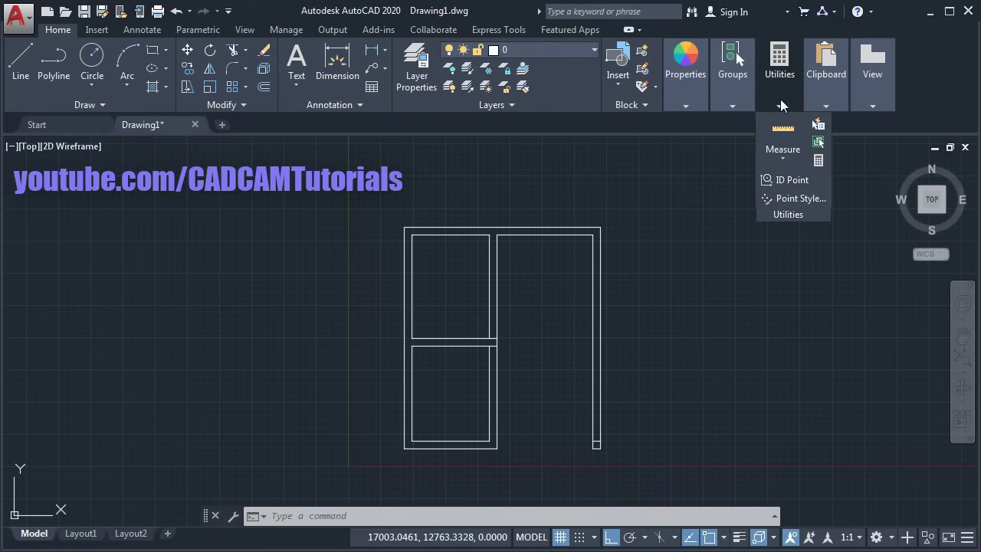
pyautogui.click(785, 159)
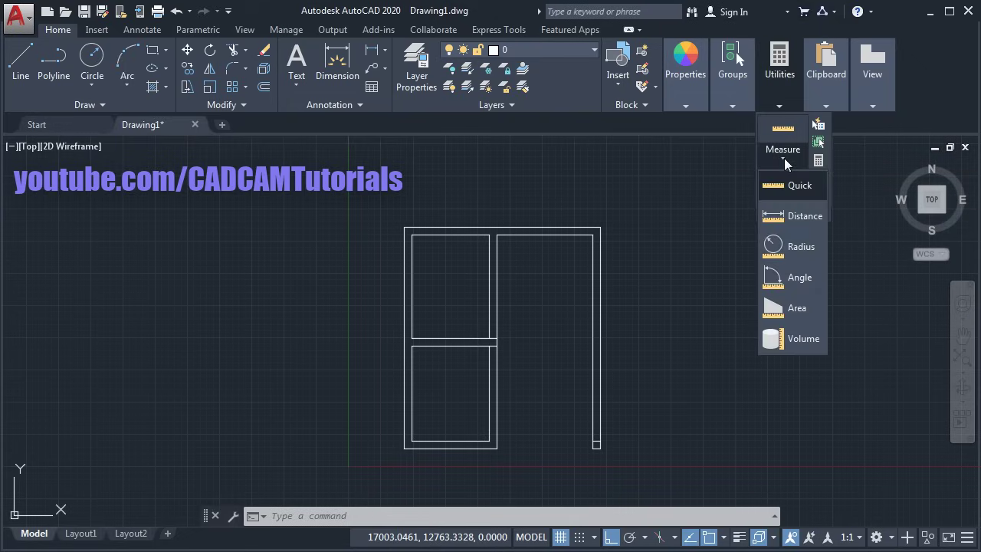
pyautogui.click(783, 218)
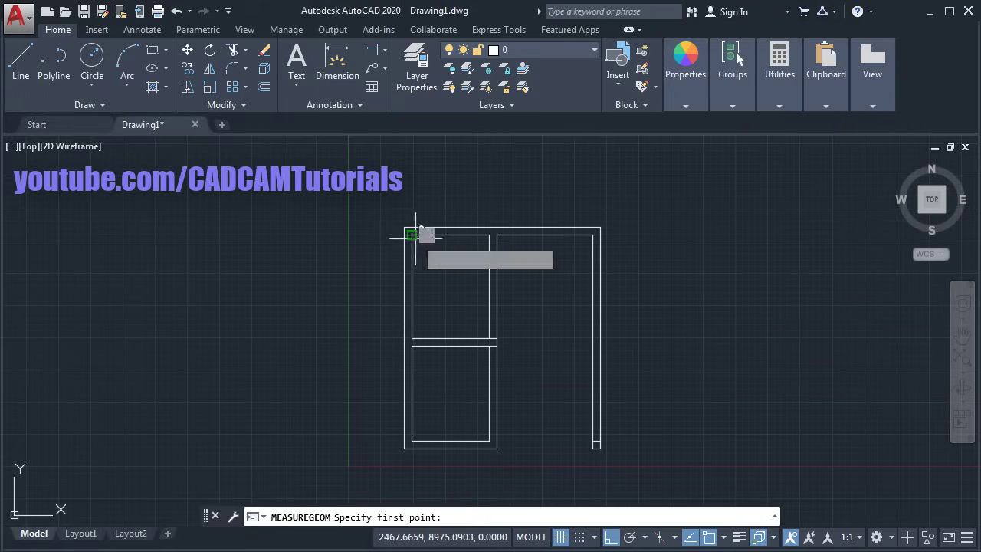
pyautogui.click(411, 235)
pyautogui.click(489, 235)
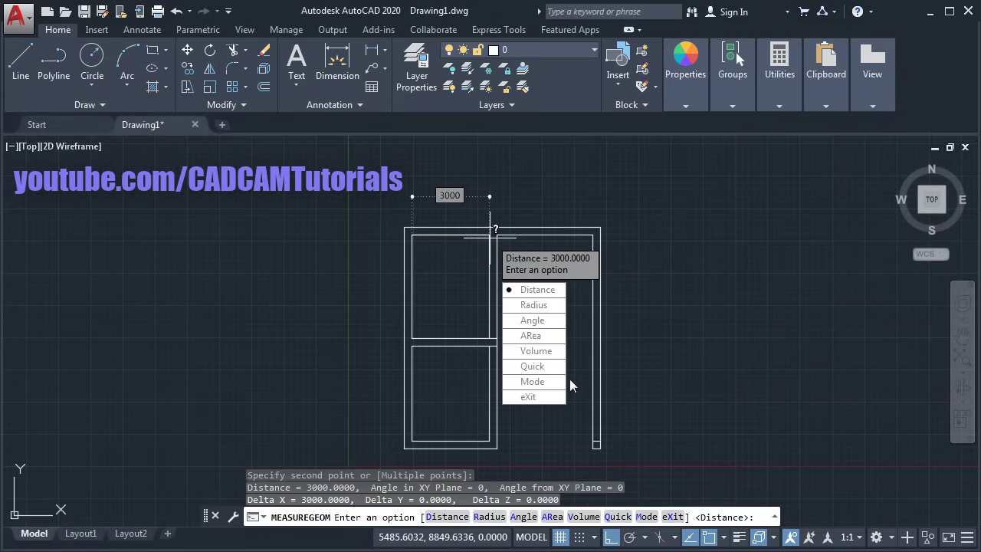
pyautogui.click(534, 290)
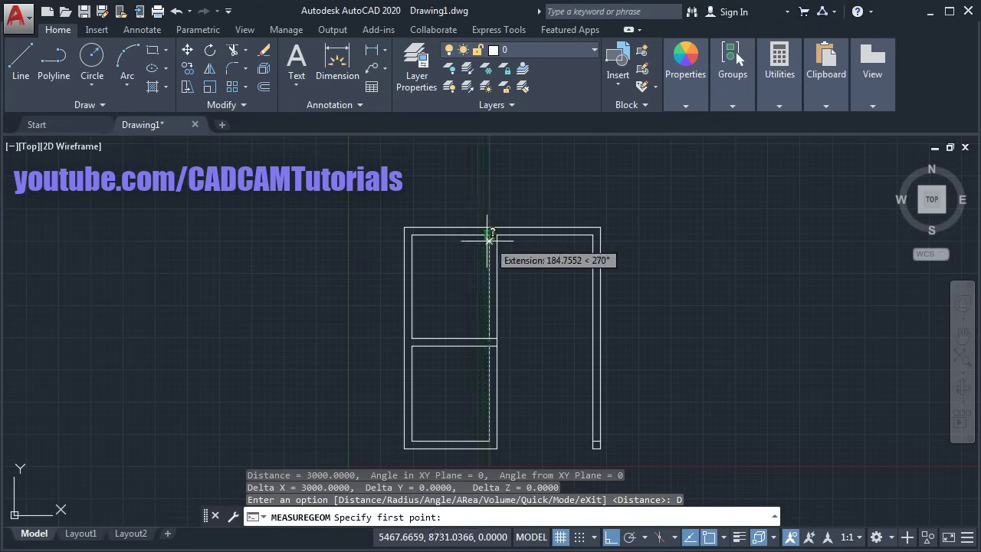
pyautogui.click(412, 235)
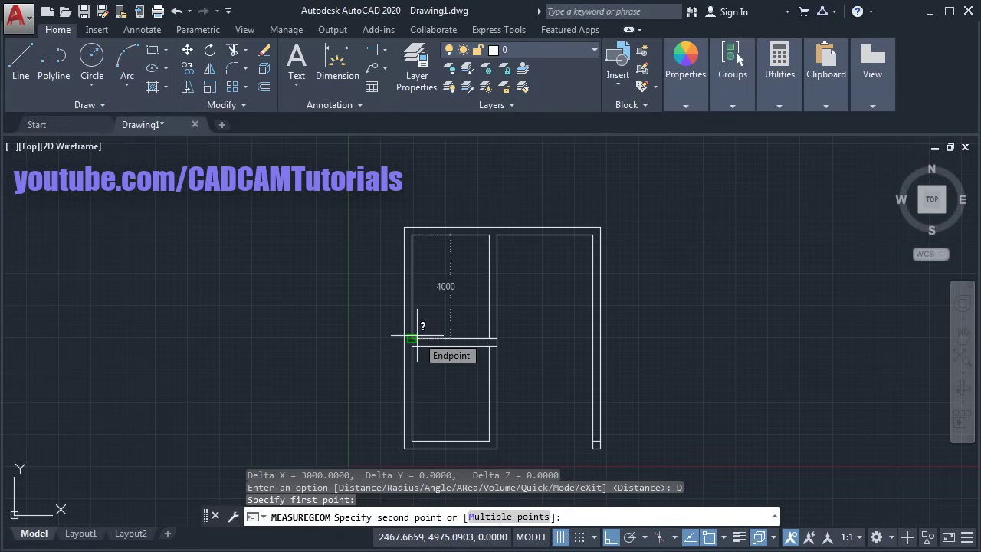
pyautogui.press('Escape')
# Step: Check the W.C. size in the Civil Line Plan, offset the kitchen side's top inner wall line 1000 mm downward, and offset that copy another 150 mm
pyautogui.moveTo(493, 371); pyautogui.dragTo(460, 350, button='middle')
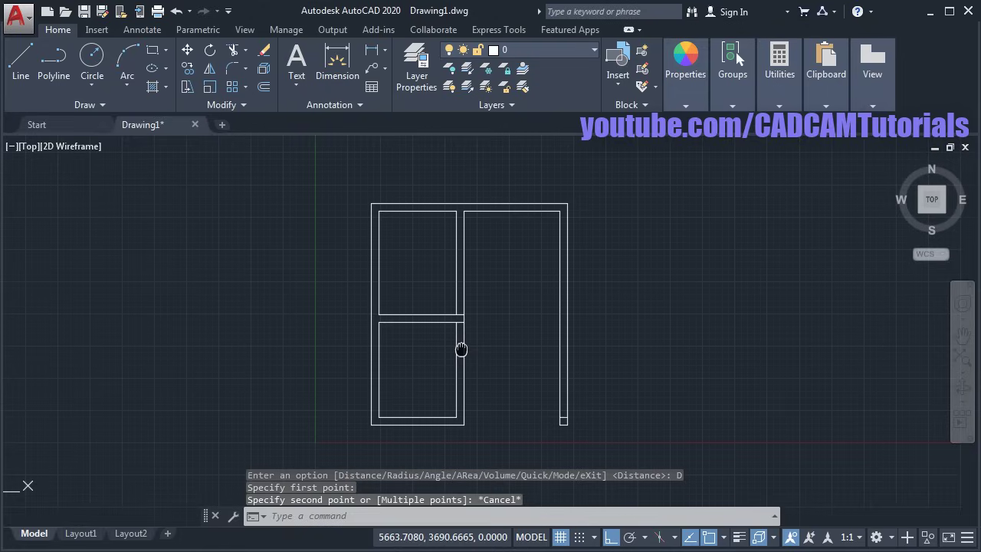
pyautogui.scroll(4, 543, 212)
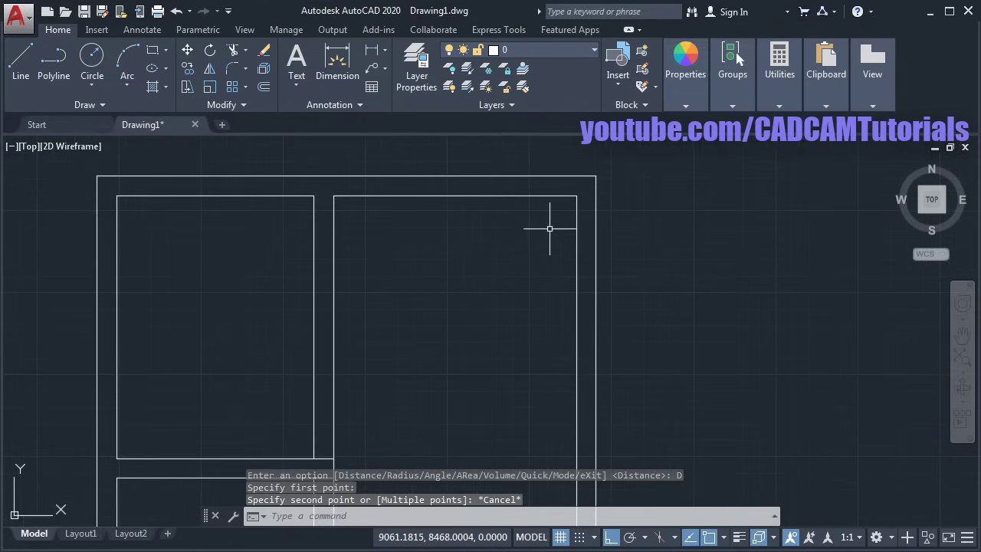
pyautogui.moveTo(550, 229); pyautogui.dragTo(552, 263, button='middle')
pyautogui.click(450, 548)
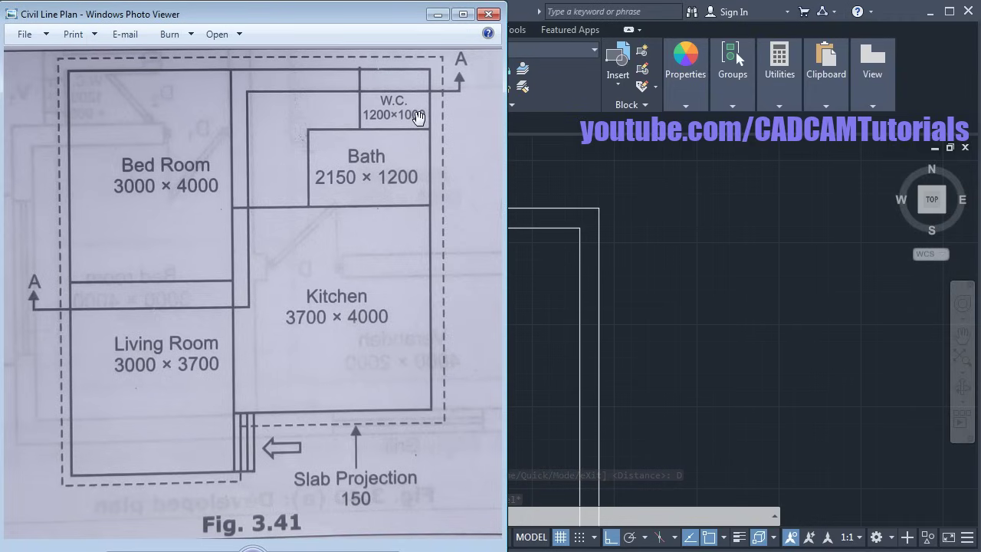
pyautogui.click(684, 263)
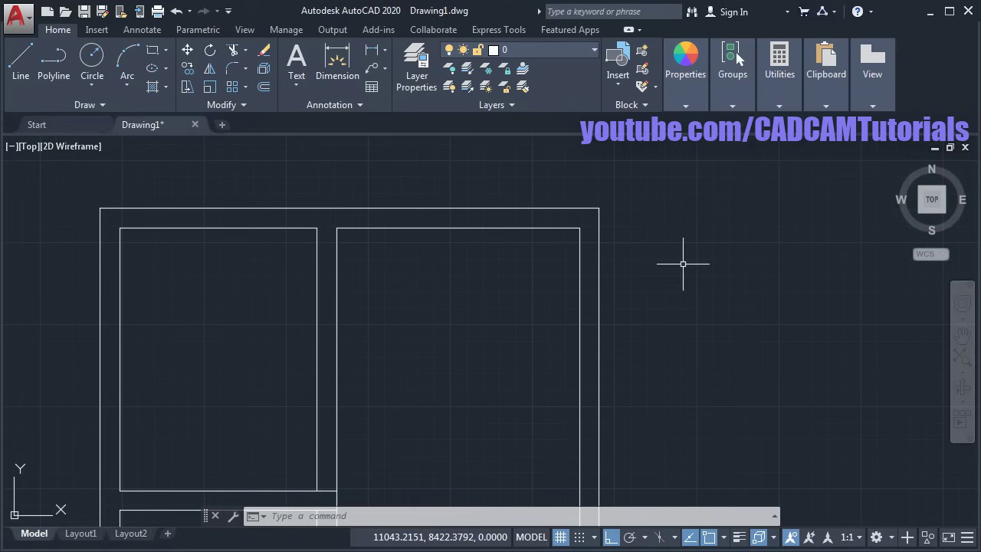
pyautogui.click(263, 89)
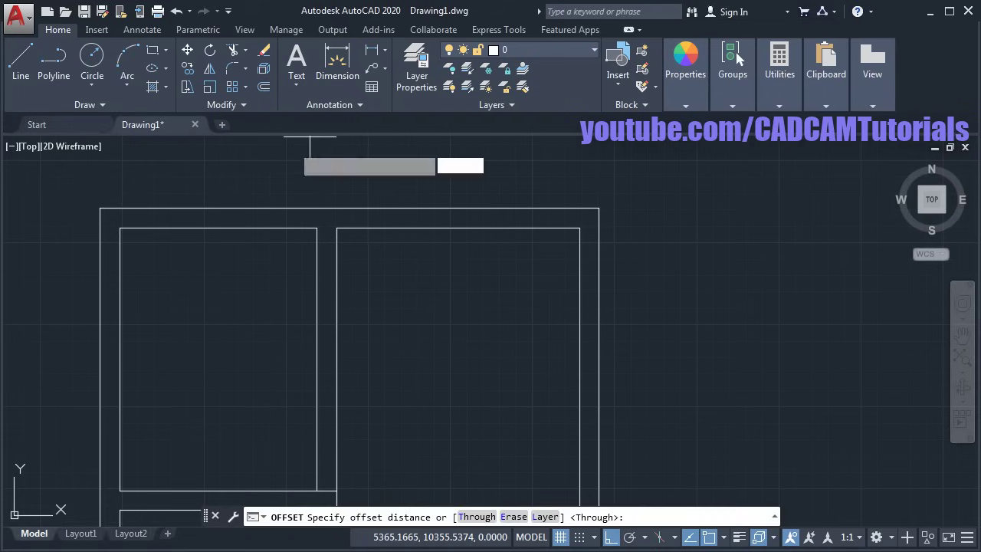
pyautogui.click(480, 515)
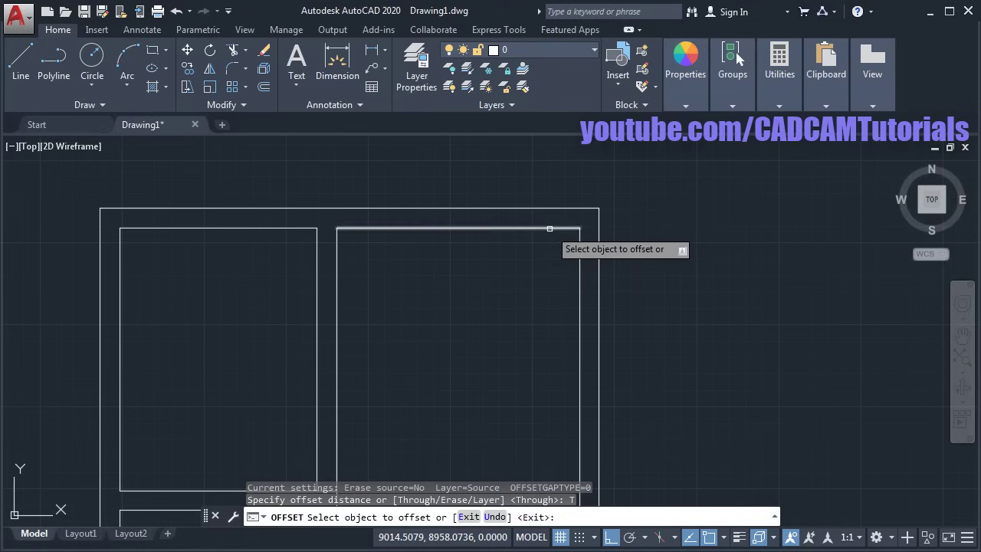
pyautogui.click(550, 228)
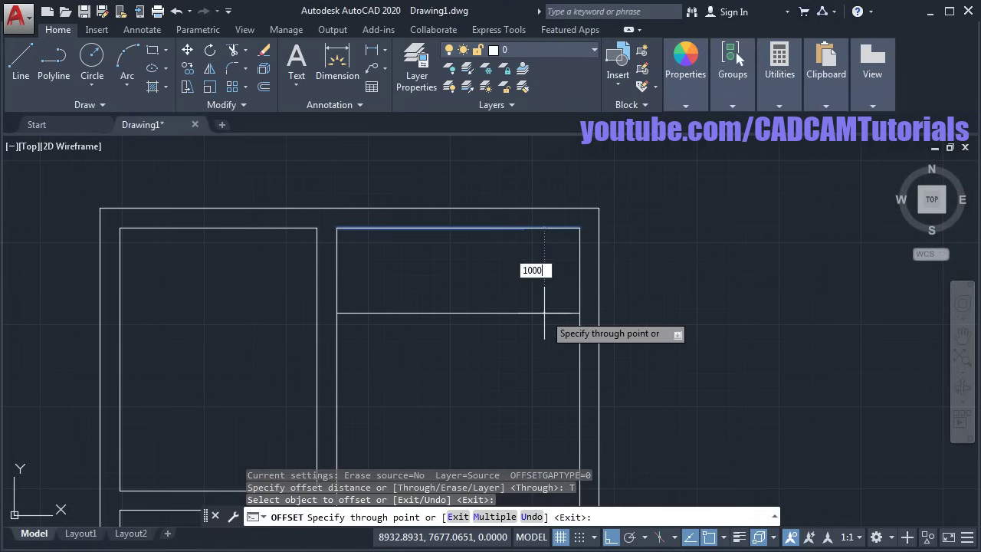
pyautogui.press('Return')
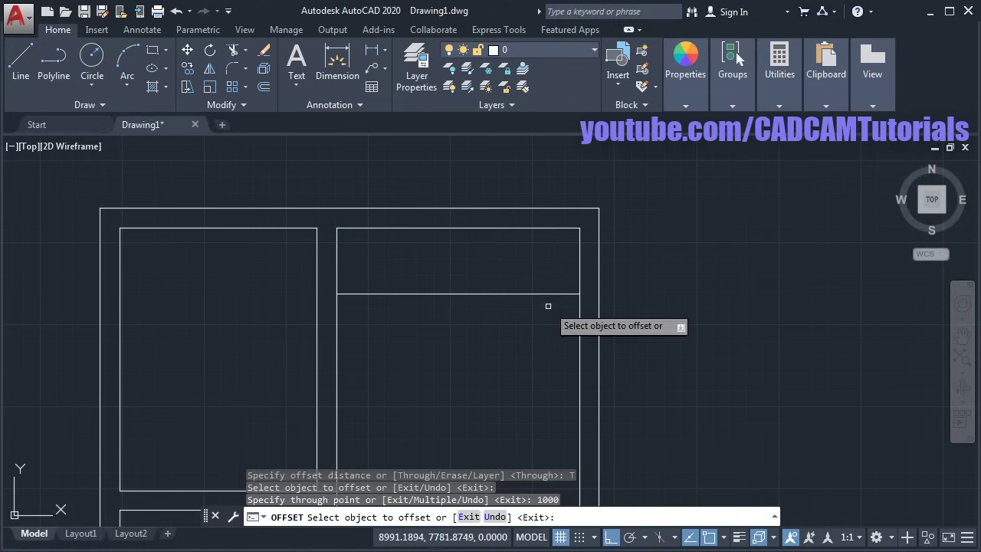
pyautogui.click(548, 294)
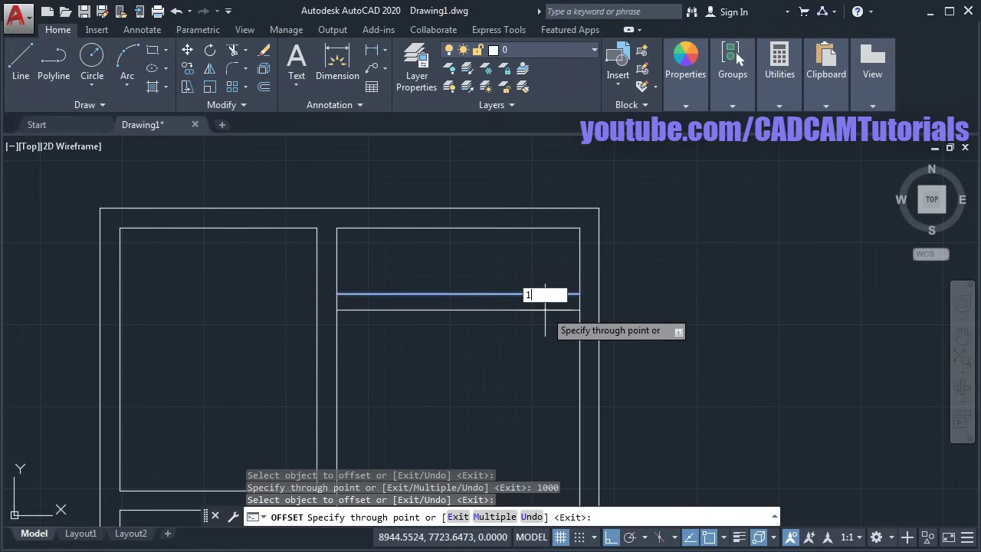
pyautogui.press('Return')
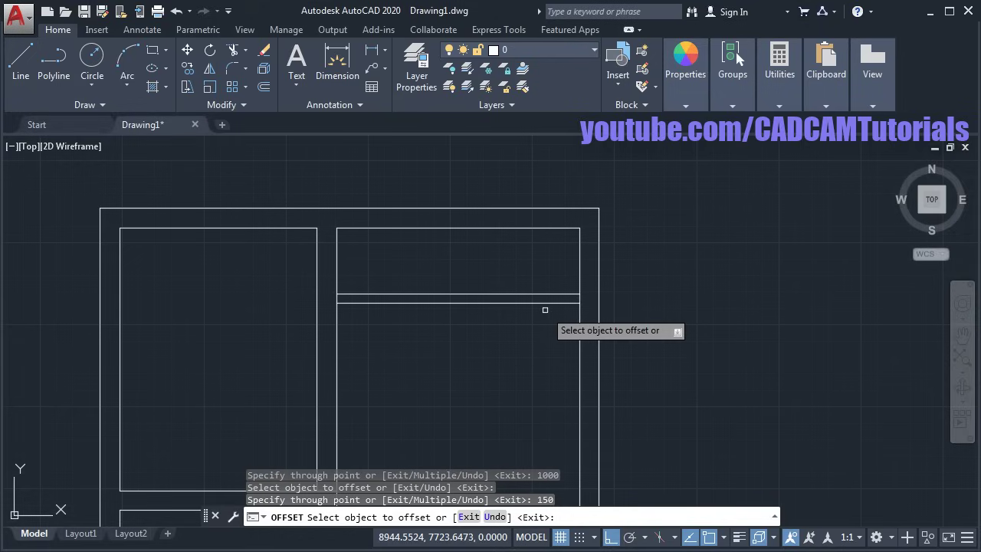
# Step: Offset the right outer wall's inner line 1200 mm to the left and offset that copy another 150 mm for the W.C. side wall
pyautogui.click(579, 257)
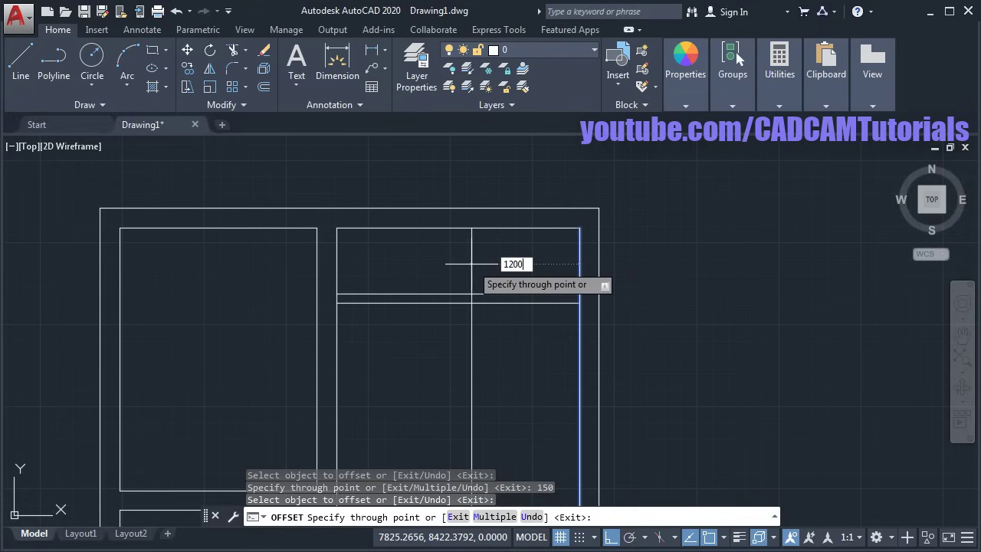
pyautogui.press('Return')
pyautogui.click(500, 260)
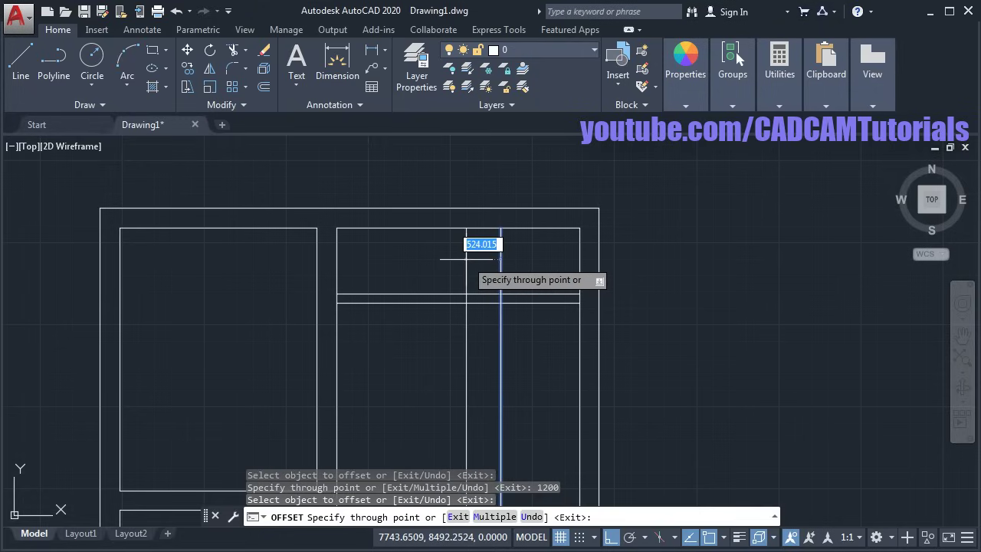
pyautogui.press('Return')
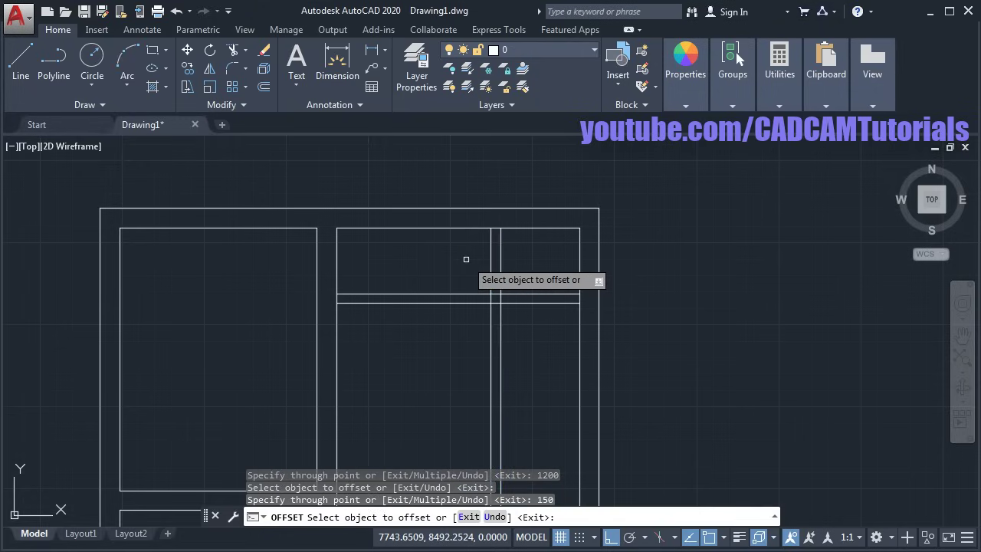
# Step: Check the bath size in the Civil Line Plan, offset the W.C. wall's lower line 1200 mm downward, and offset that copy another 300 mm
pyautogui.moveTo(529, 362); pyautogui.dragTo(535, 311, button='middle')
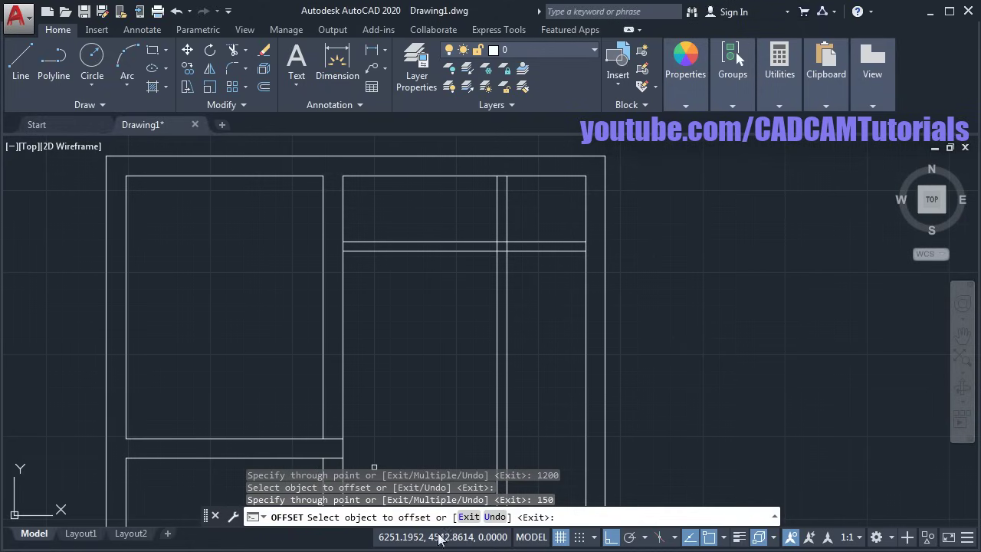
pyautogui.hotkey('alt', 'Tab')
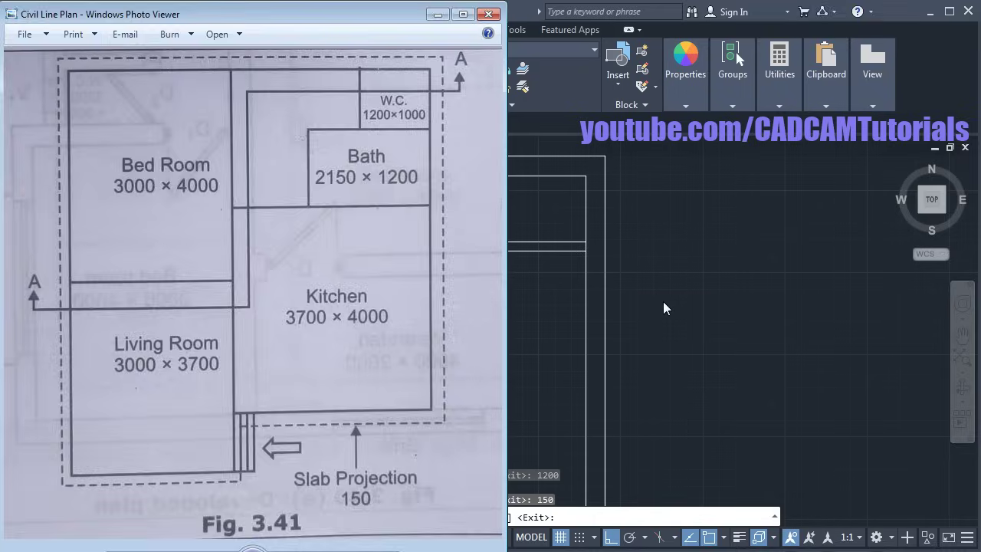
pyautogui.hotkey('alt', 'Tab')
pyautogui.click(554, 251)
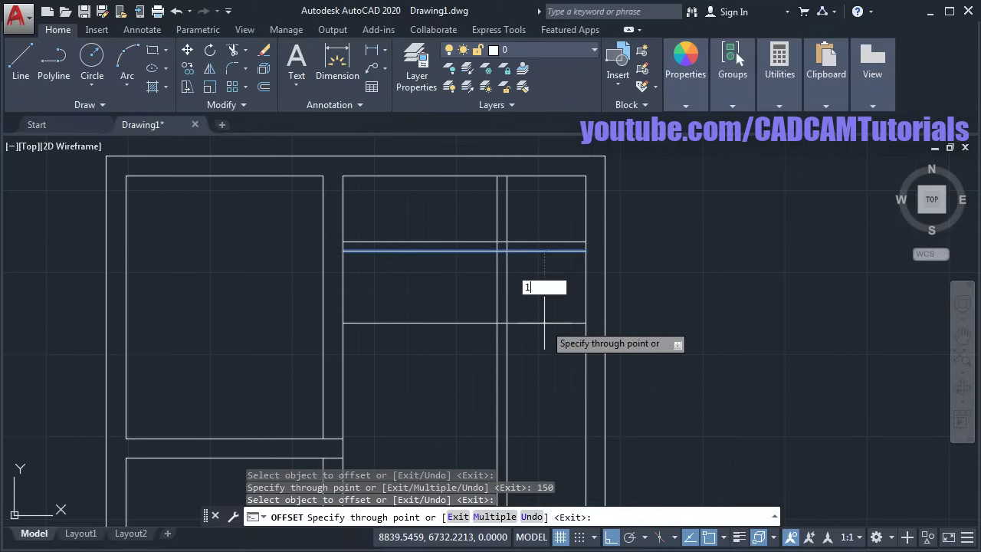
pyautogui.press('Return')
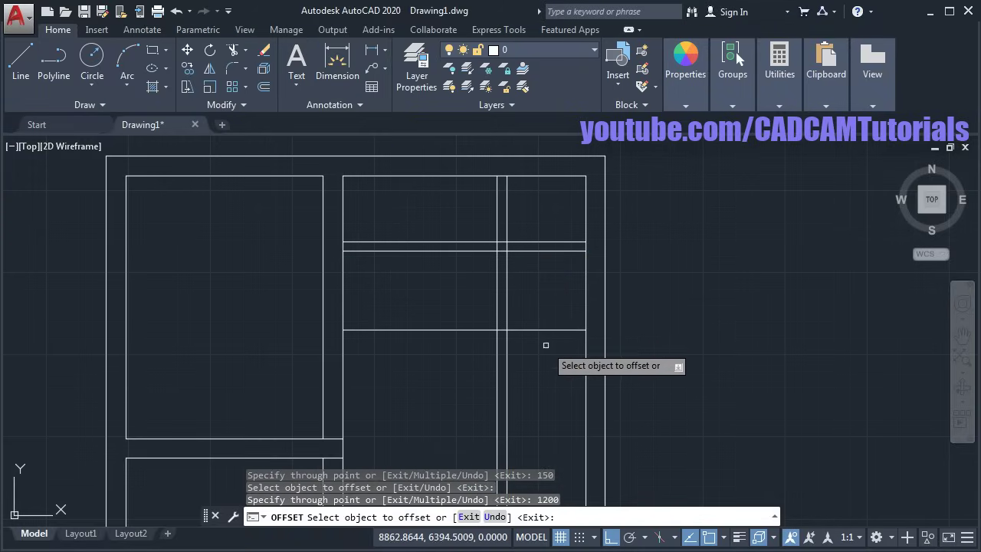
pyautogui.click(545, 330)
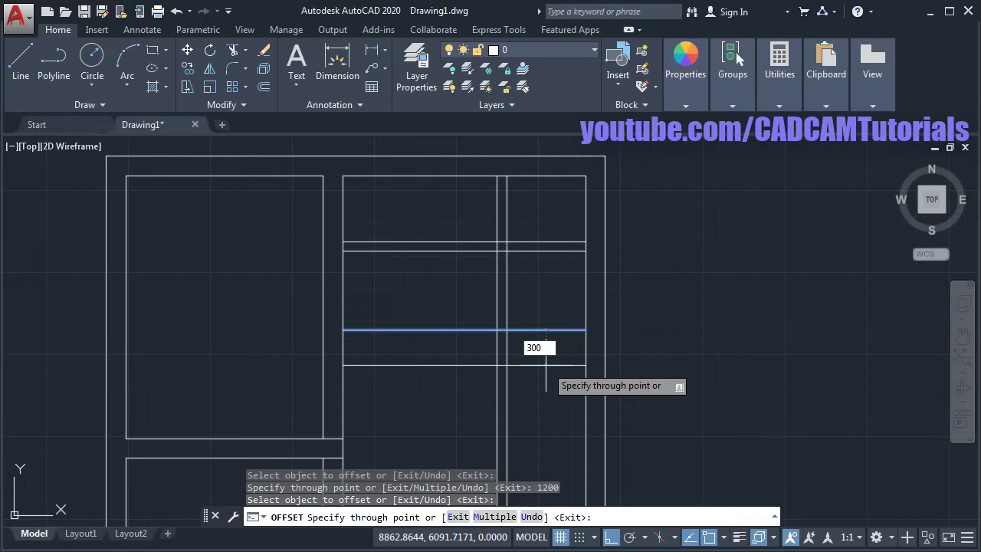
pyautogui.press('Return')
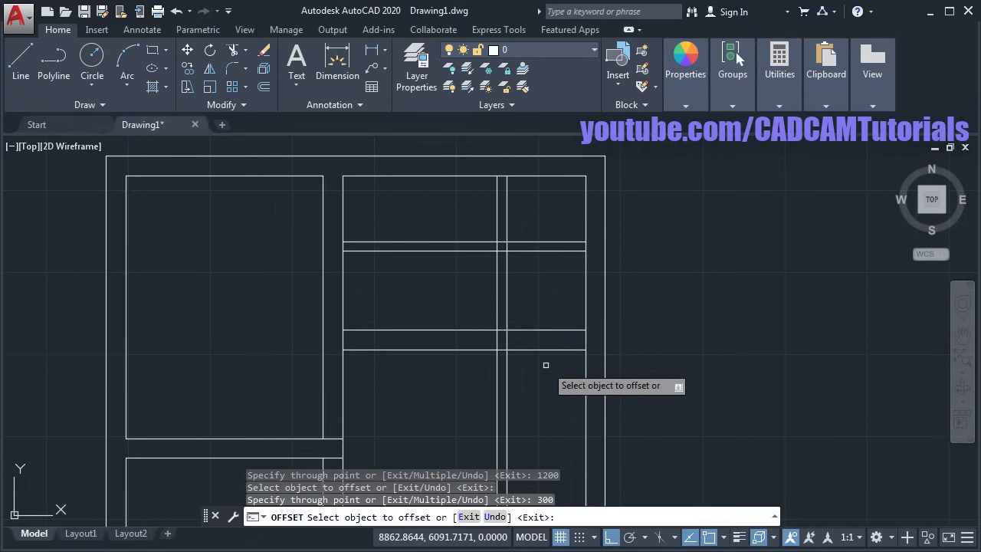
# Step: Offset the right outer wall's inner line 2150 mm to the left and offset that copy another 150 mm for the bath's side wall
pyautogui.click(586, 295)
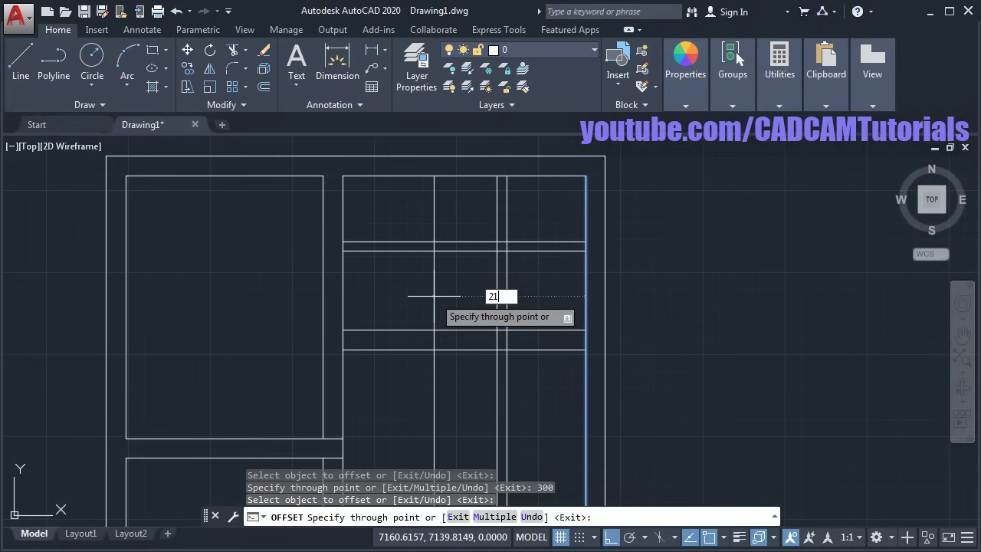
pyautogui.press('Return')
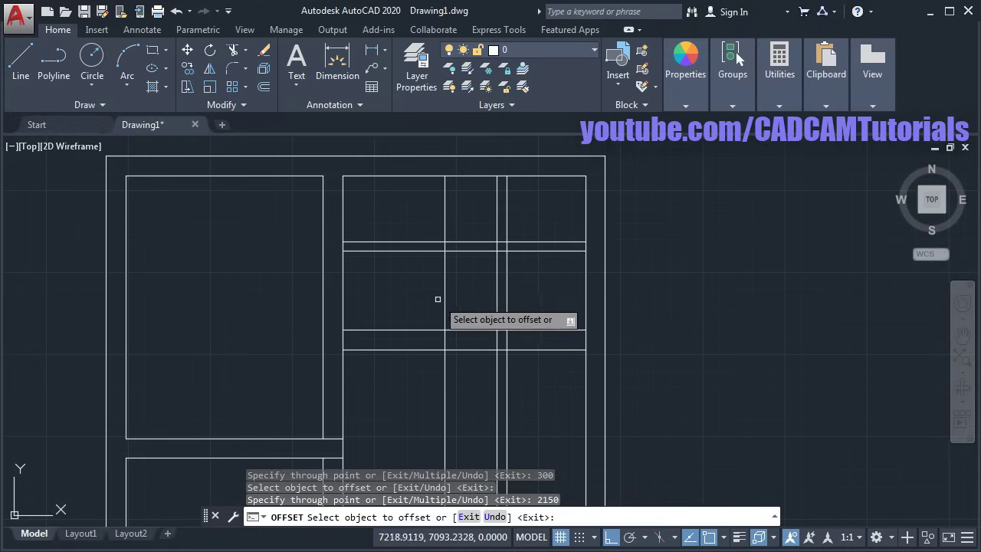
pyautogui.click(445, 293)
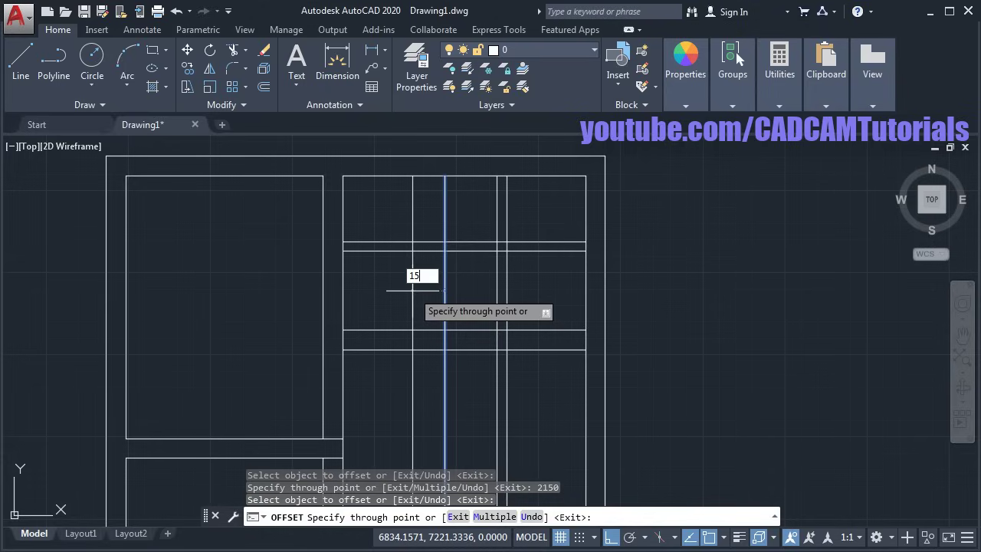
pyautogui.write('150')
pyautogui.press('Return')
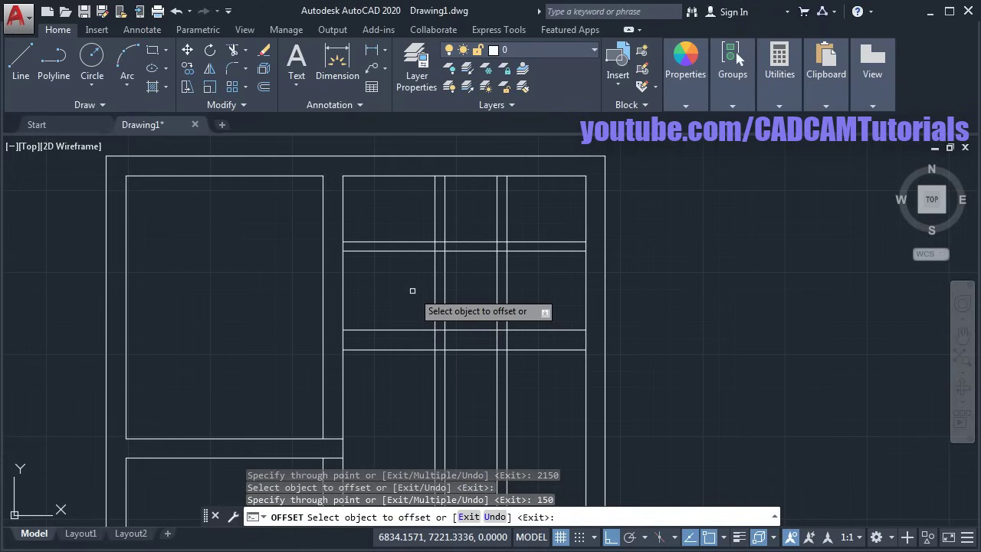
pyautogui.press('Return')
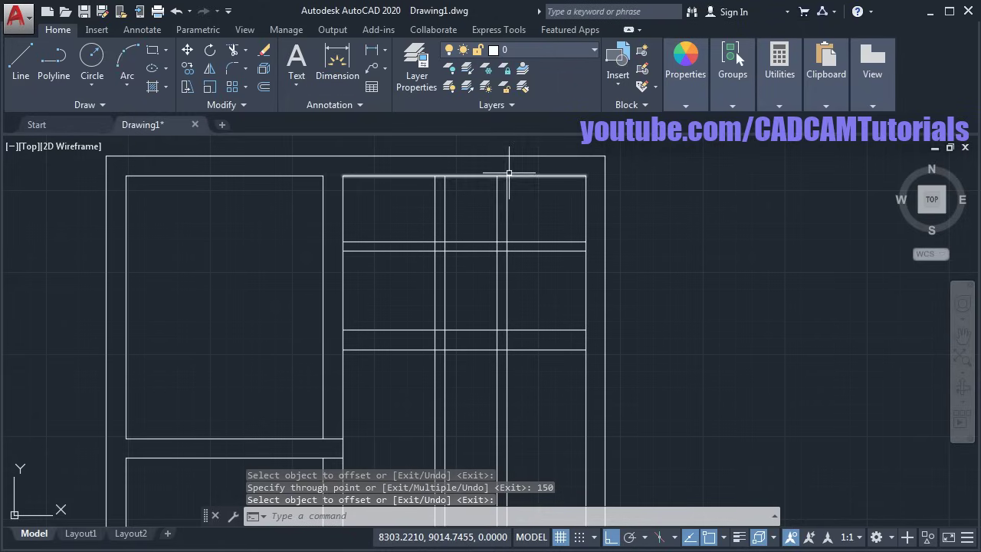
# Step: Trim the bath side wall's lines above the W.C. wall level, and the excess lines left of and below the bath
pyautogui.click(233, 51)
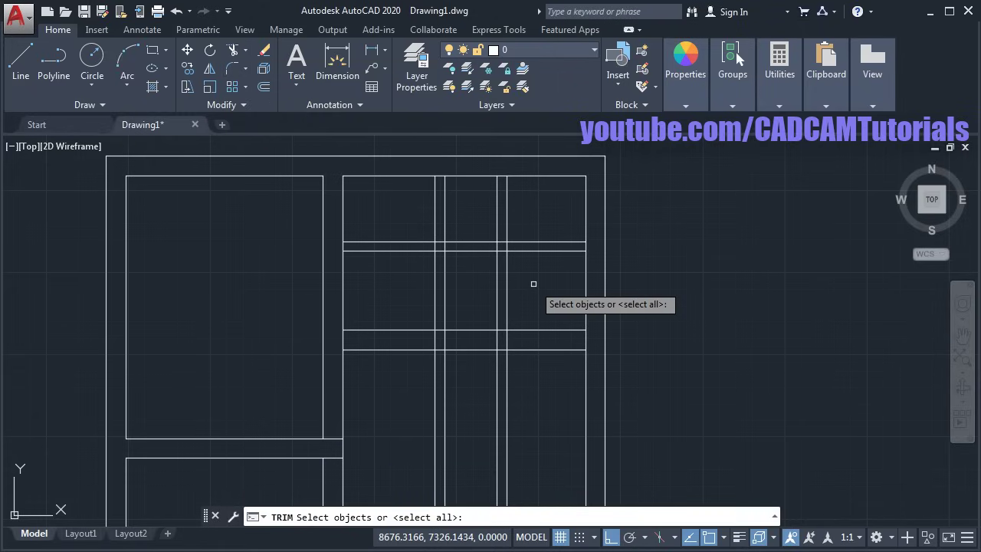
pyautogui.press('Return')
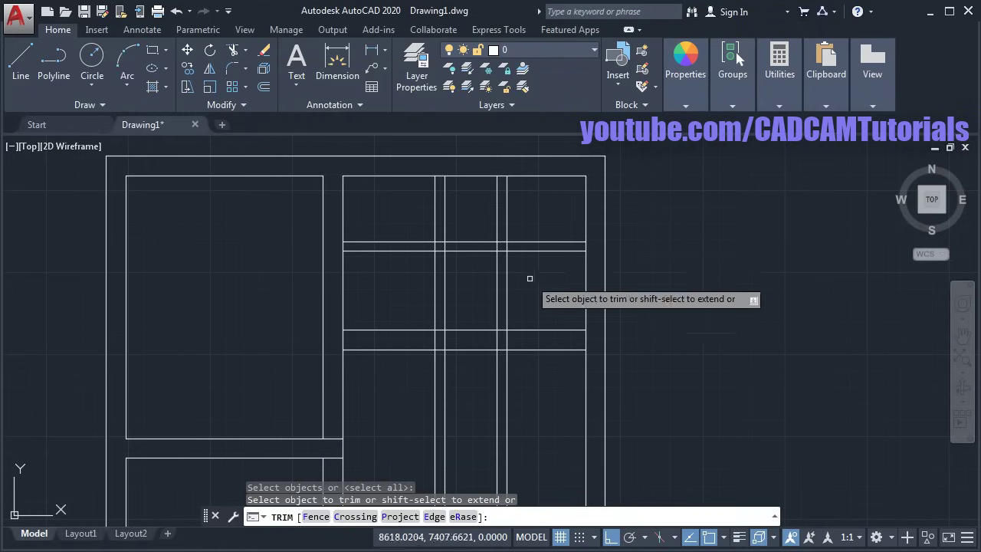
pyautogui.click(444, 196)
pyautogui.click(434, 208)
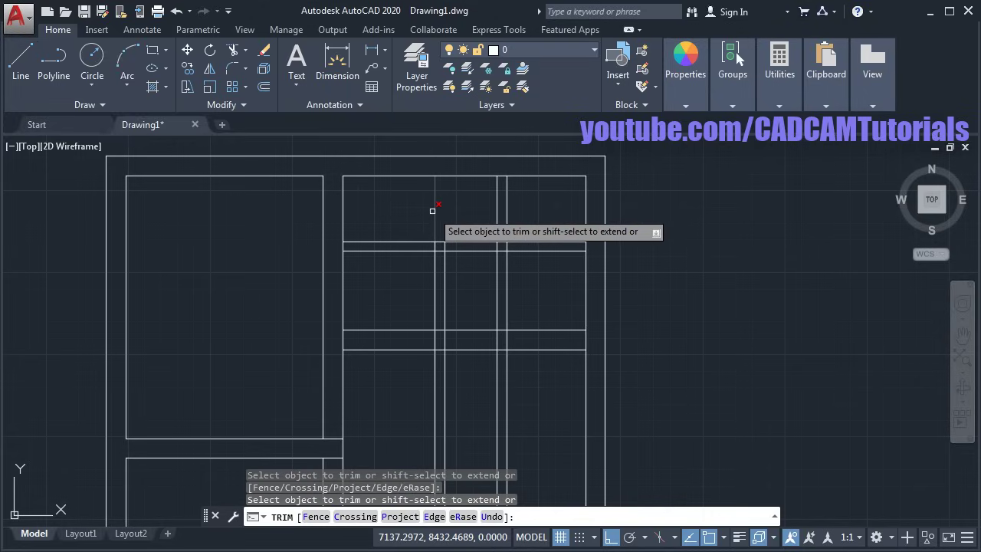
pyautogui.click(407, 225)
pyautogui.click(394, 383)
pyautogui.click(546, 401)
pyautogui.click(414, 416)
# Step: Trim the W.C. side wall's lines across the bath, the horizontal lines between the two side walls, and the overlaps at the W.C. corner
pyautogui.click(530, 338)
pyautogui.click(452, 326)
pyautogui.click(537, 280)
pyautogui.click(480, 298)
pyautogui.click(480, 250)
pyautogui.click(480, 243)
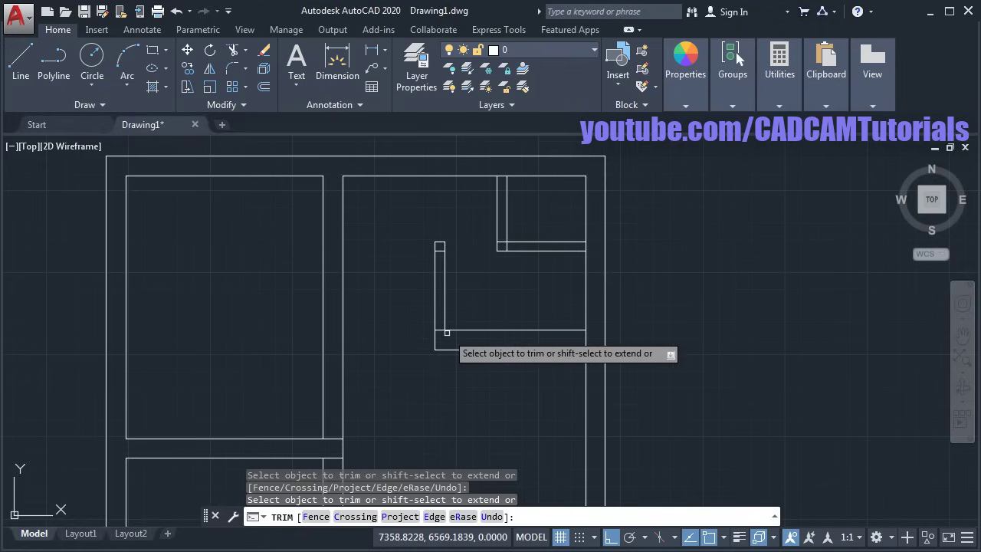
pyautogui.click(501, 242)
pyautogui.click(507, 246)
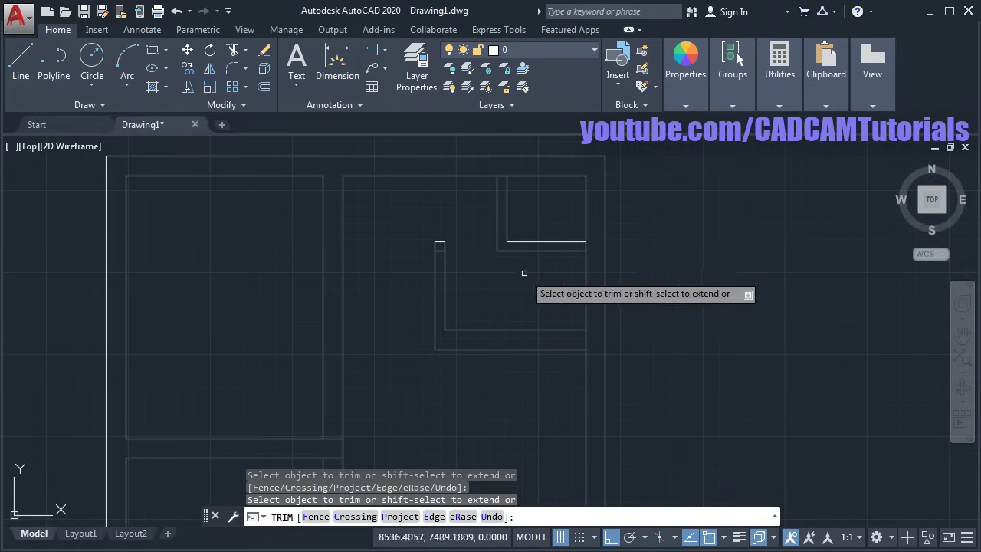
pyautogui.press('Return')
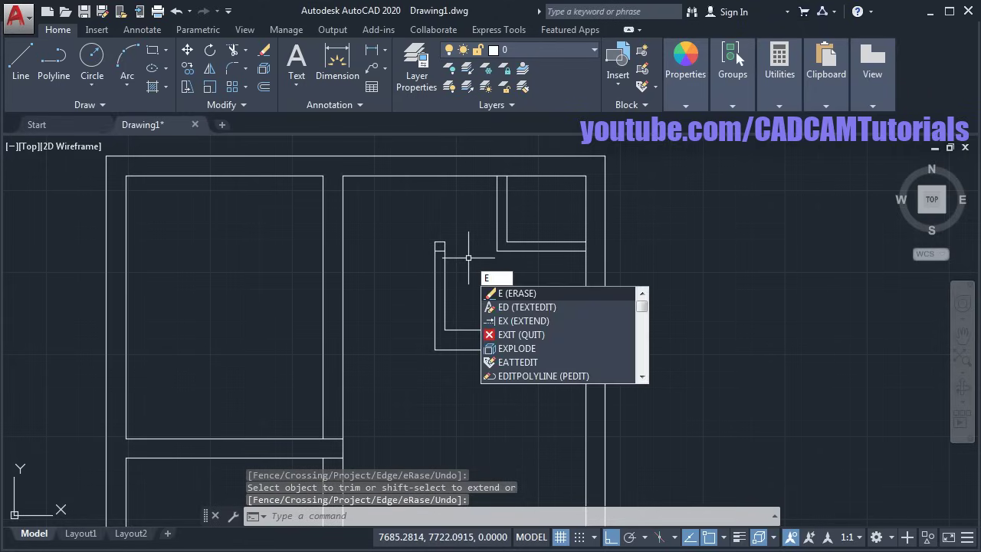
# Step: Erase the leftover short line just below the upper end of the bath's side wall
pyautogui.press('Return')
pyautogui.click(440, 251)
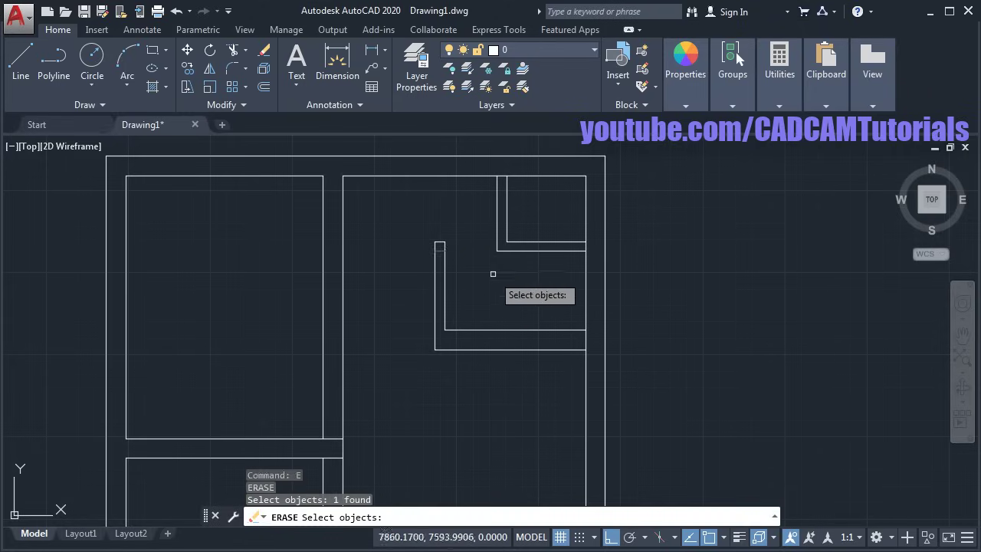
pyautogui.press('Return')
# Step: Offset the bath's lower wall line 4000 mm downward and offset that copy another 300 mm for the right-hand room's bottom wall
pyautogui.scroll(-2, 533, 287)
pyautogui.moveTo(533, 310)
pyautogui.mouseDown(button='middle')
pyautogui.moveTo(532, 322)
pyautogui.moveTo(738, 301)
pyautogui.mouseUp(button='middle')
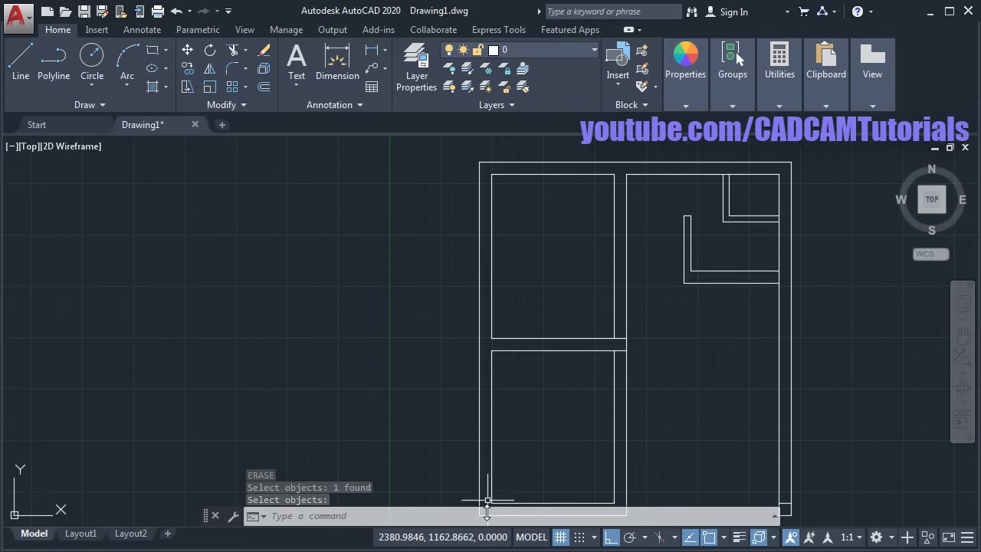
pyautogui.hotkey('alt', 'Tab')
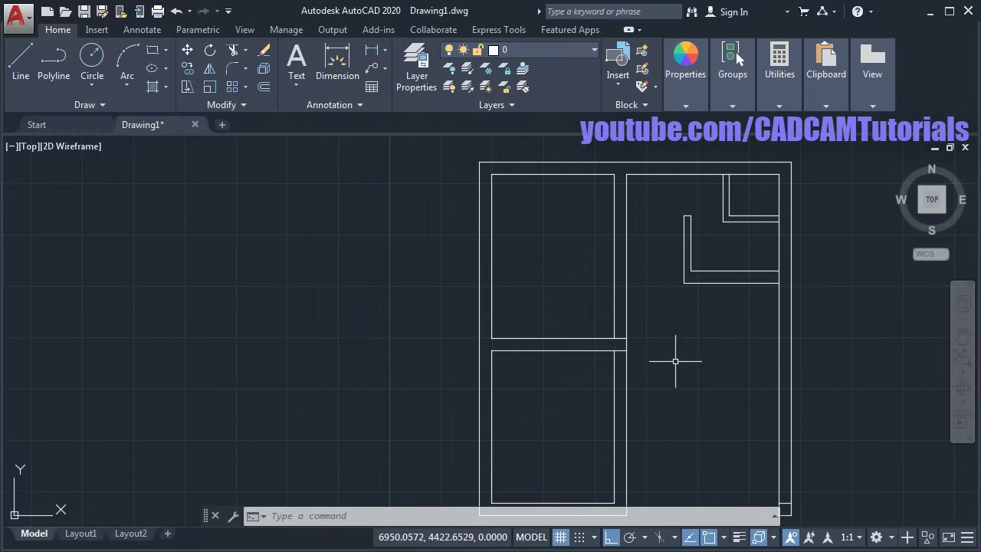
pyautogui.hotkey('alt', 'Tab')
pyautogui.moveTo(657, 368); pyautogui.dragTo(479, 346, button='middle')
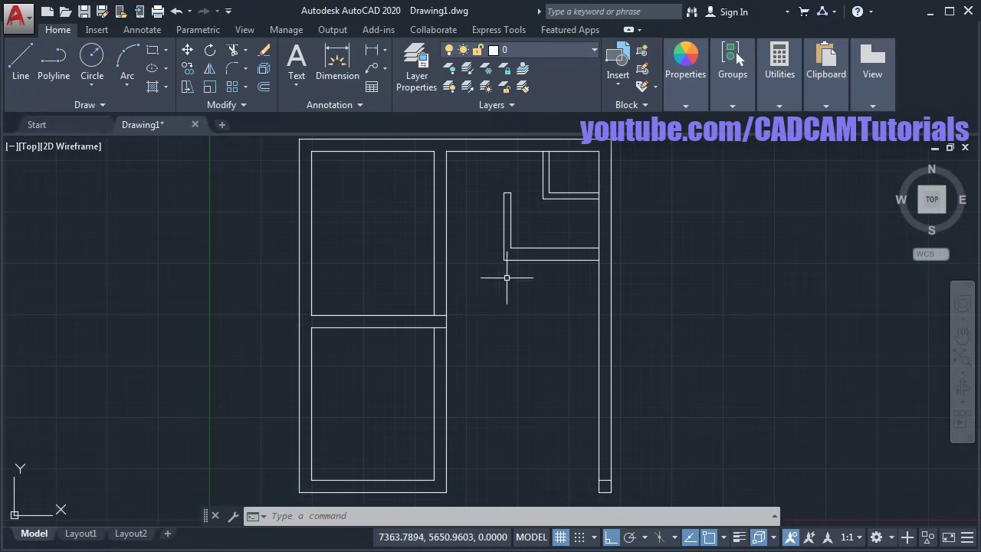
pyautogui.click(265, 89)
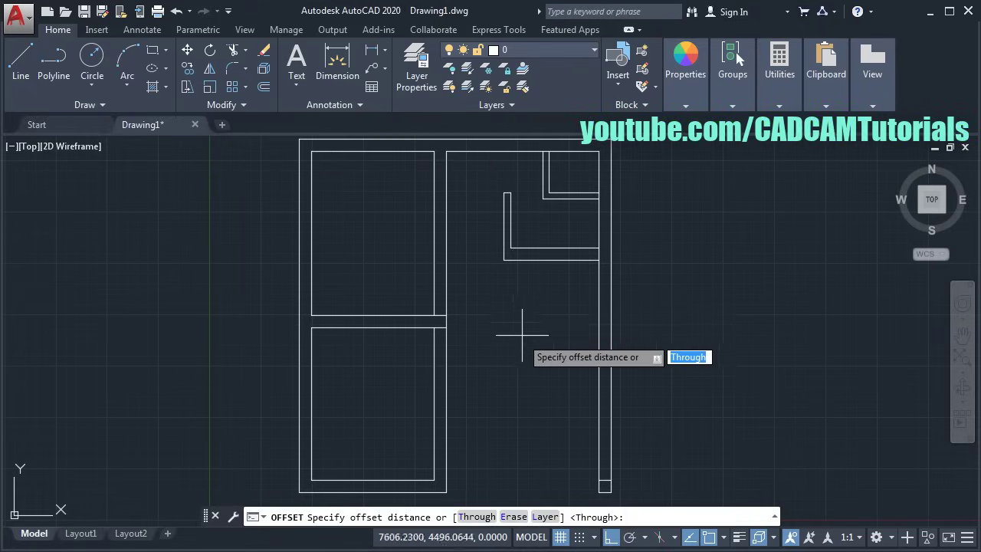
pyautogui.click(476, 517)
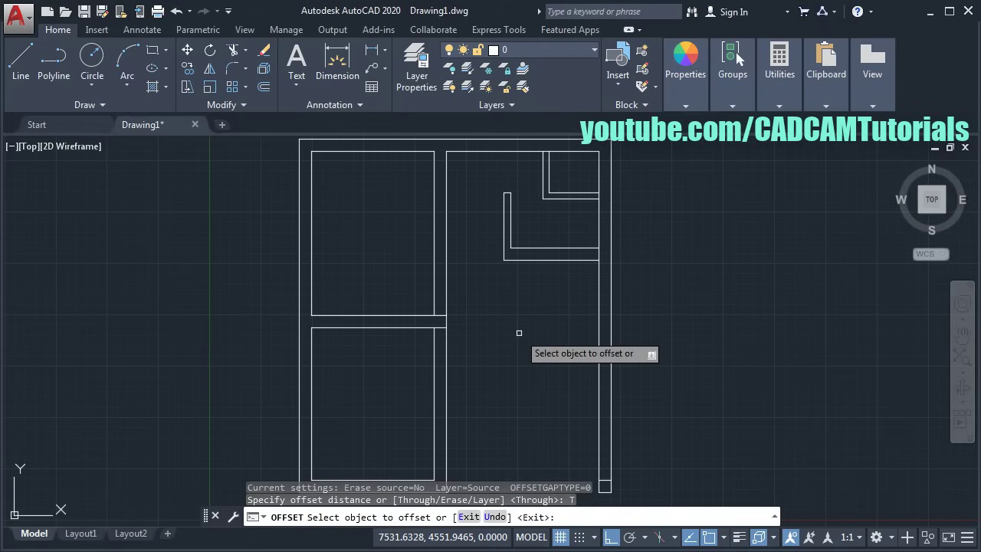
pyautogui.click(537, 260)
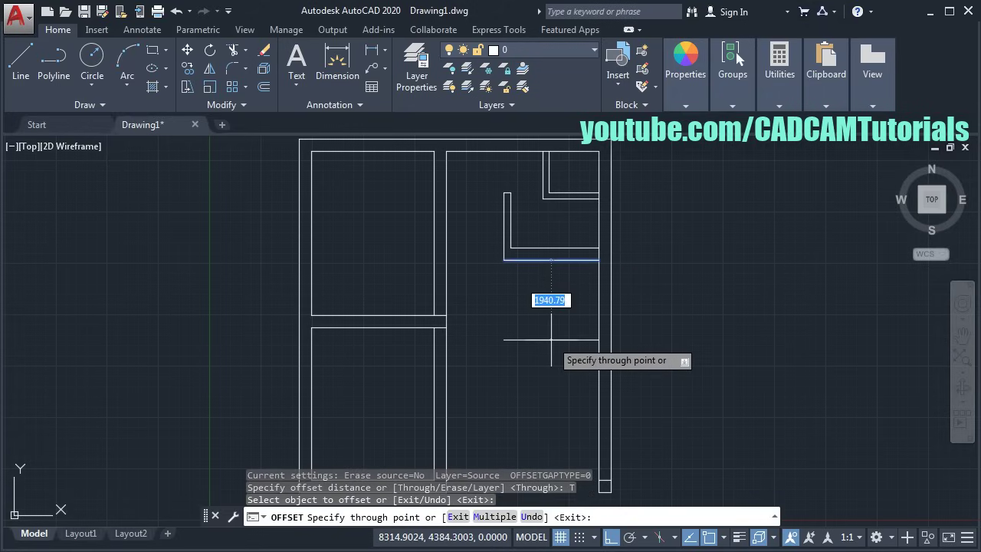
pyautogui.write('4000')
pyautogui.press('Return')
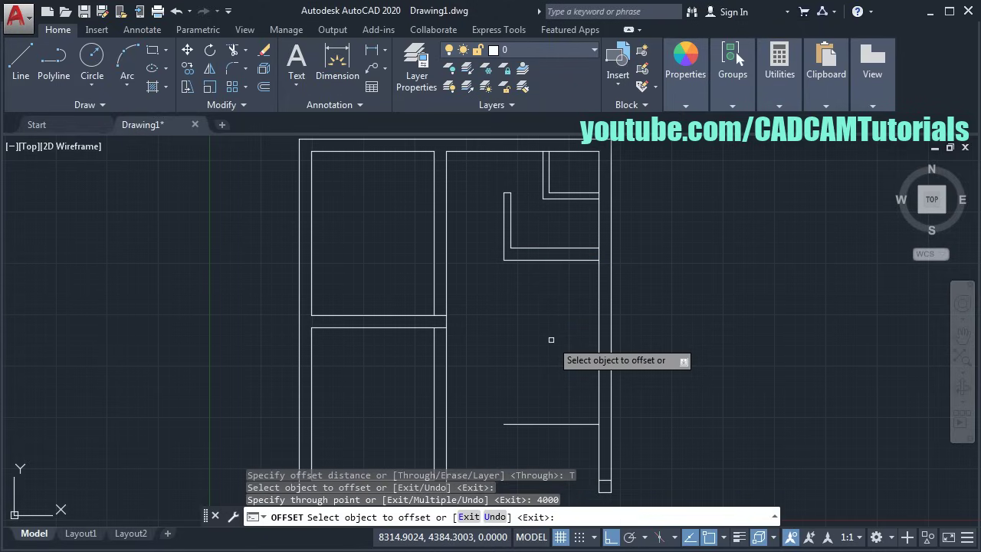
pyautogui.click(551, 424)
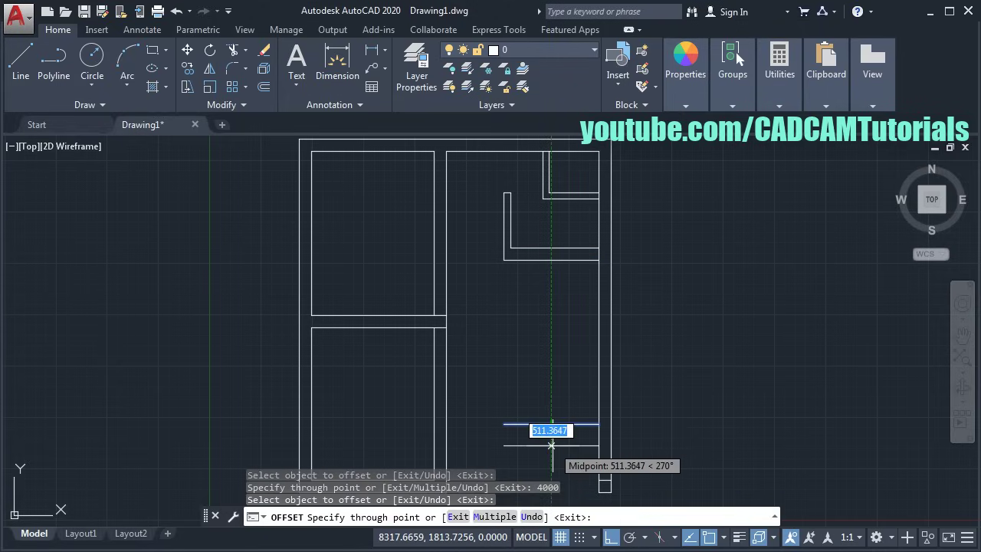
pyautogui.write('300')
pyautogui.press('Return')
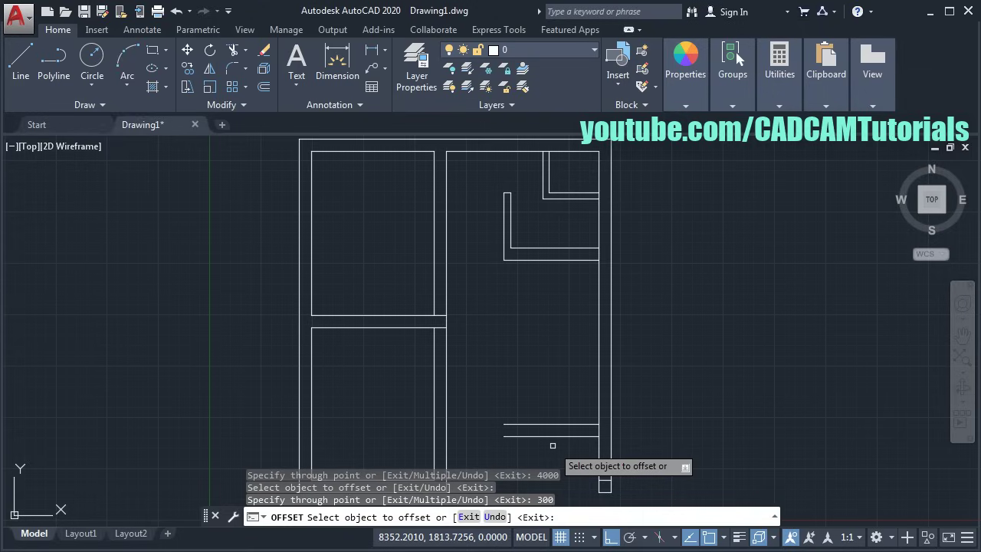
pyautogui.press('Return')
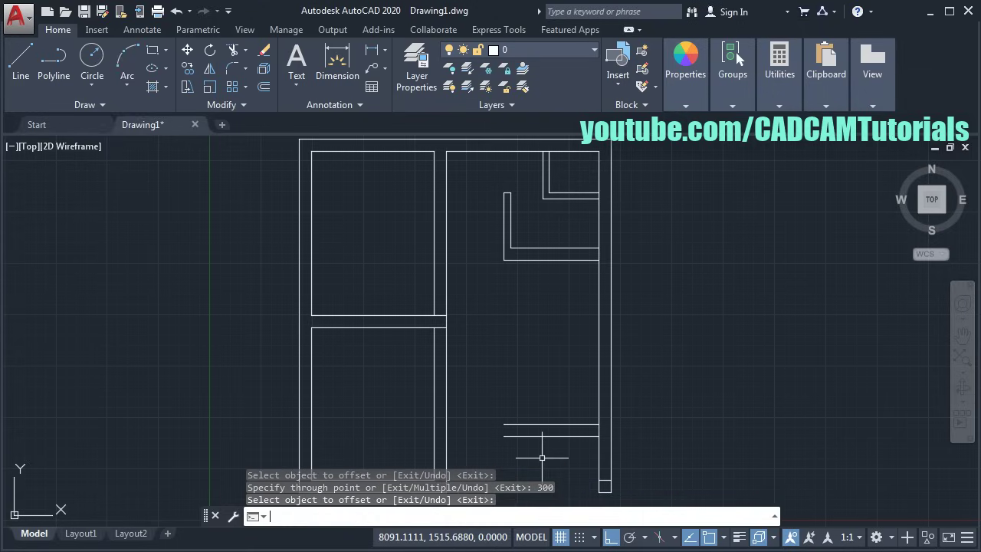
# Step: Extend both bottom wall lines left to the middle wall and the lower one right to the right outer wall's outer line
pyautogui.moveTo(522, 451); pyautogui.dragTo(526, 412, button='middle')
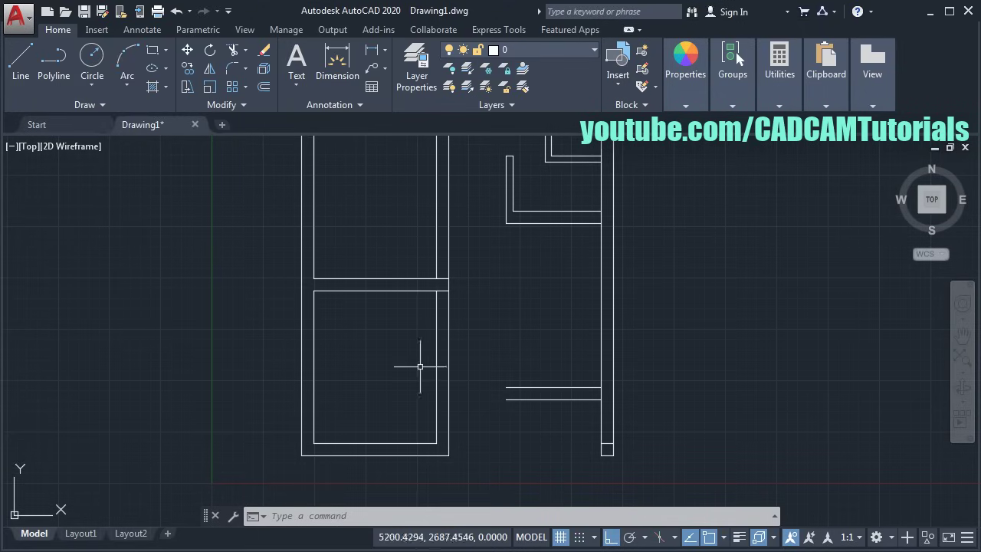
pyautogui.click(246, 52)
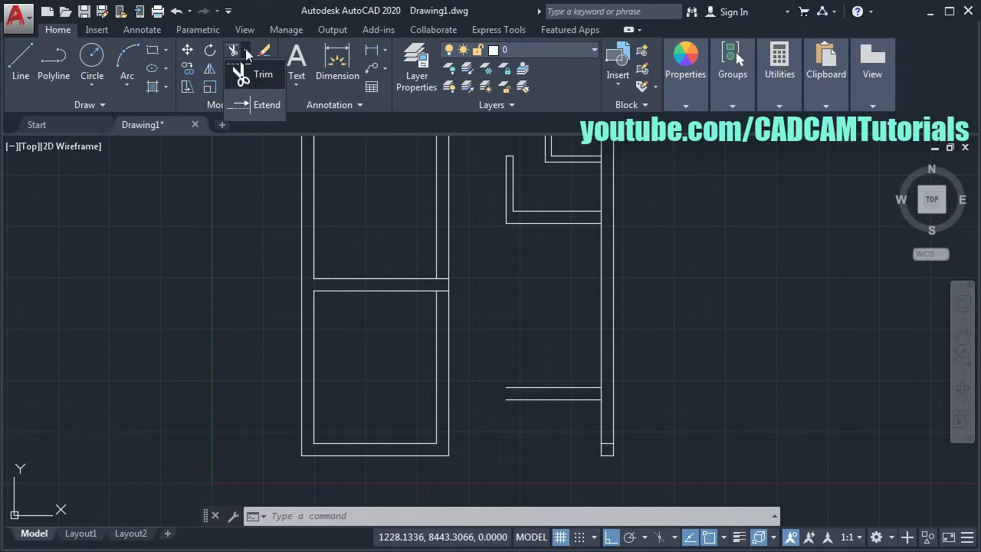
pyautogui.click(254, 106)
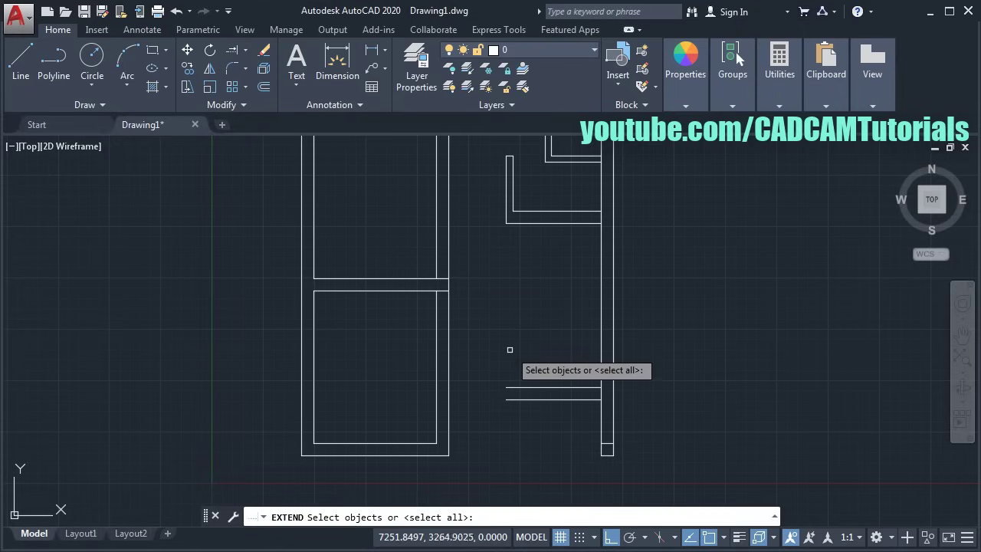
pyautogui.press('Return')
pyautogui.click(516, 388)
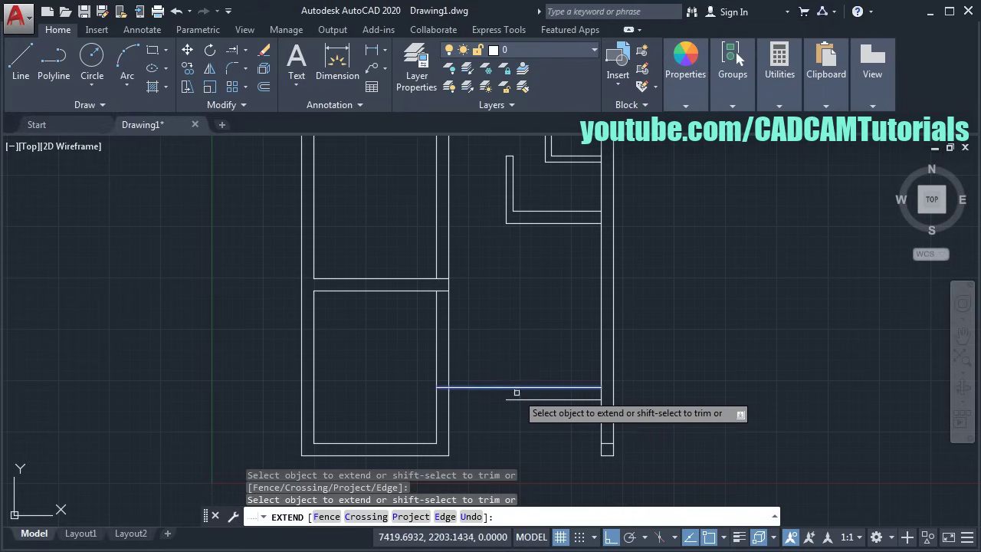
pyautogui.click(516, 399)
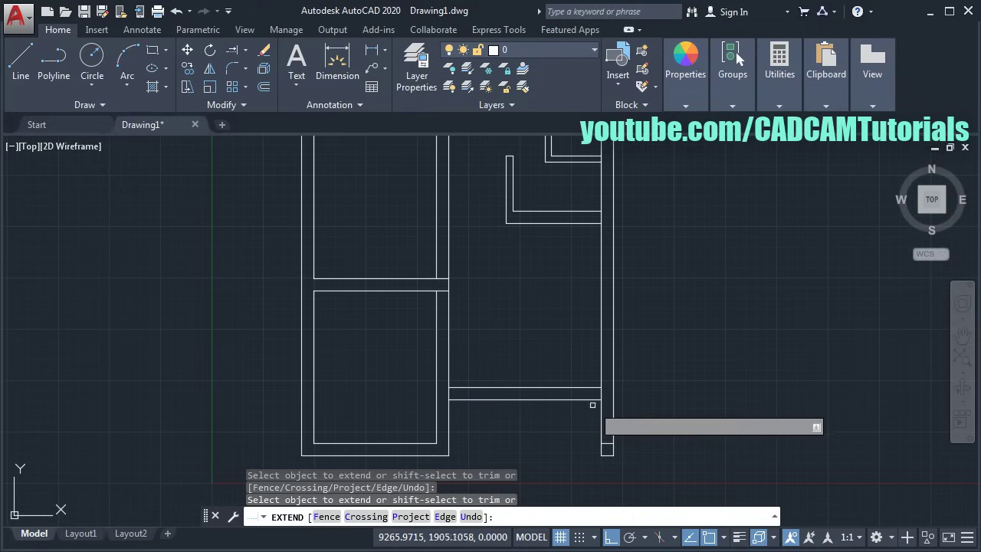
pyautogui.click(593, 400)
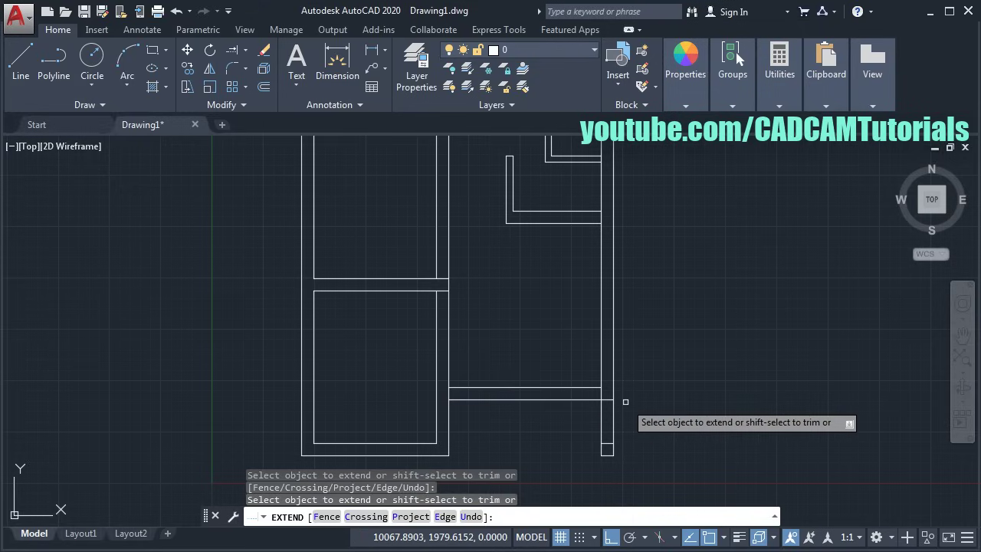
# Step: Trim the right outer wall's vertical lines below the right-hand room's new bottom wall
pyautogui.moveTo(543, 373)
pyautogui.mouseDown(button='middle')
pyautogui.moveTo(524, 366)
pyautogui.moveTo(517, 385)
pyautogui.mouseUp(button='middle')
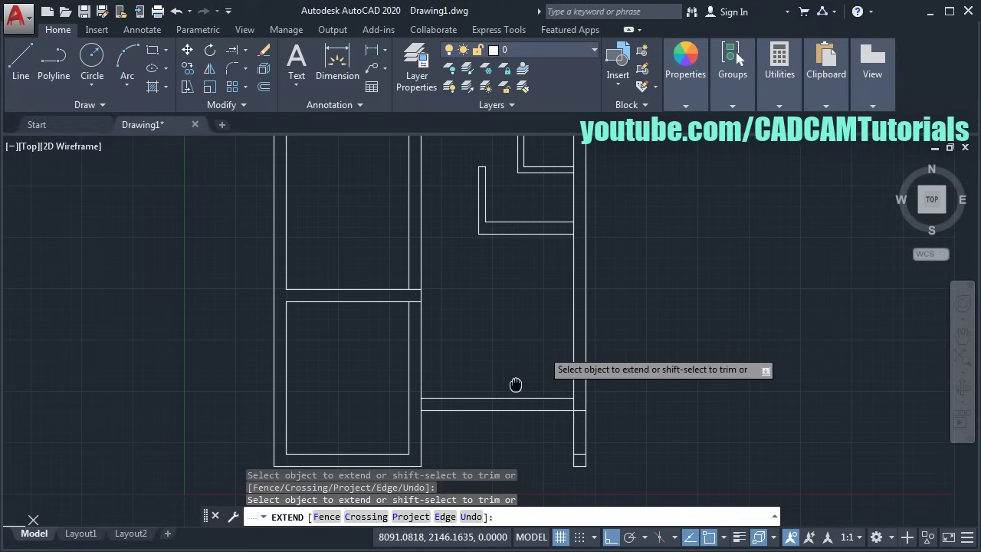
pyautogui.keyDown('shift'); pyautogui.click(575, 433); pyautogui.keyUp('shift')
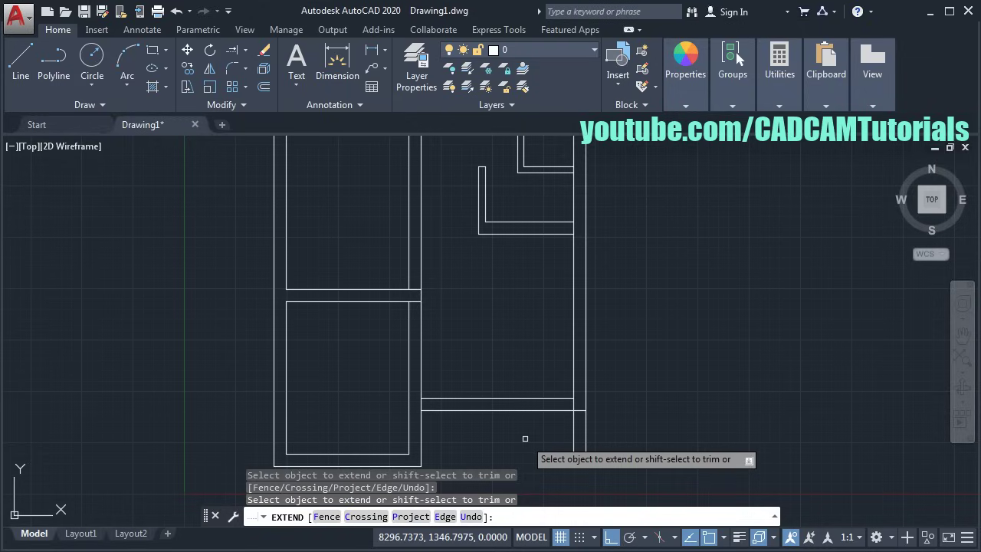
pyautogui.keyDown('shift'); pyautogui.click(574, 434); pyautogui.keyUp('shift')
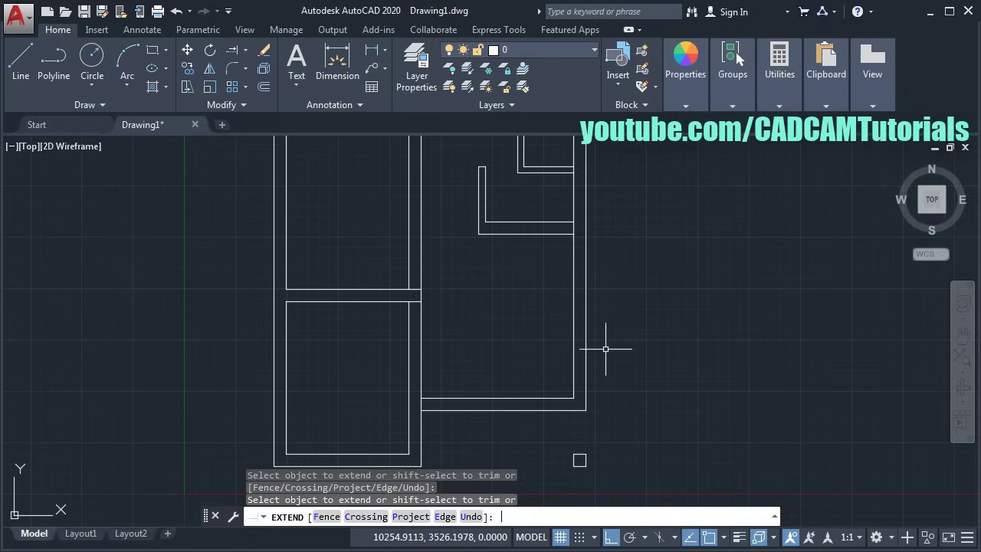
pyautogui.press('Return')
# Step: Erase the four leftover lines forming the small square below the right outer wall
pyautogui.moveTo(619, 434); pyautogui.dragTo(622, 405, button='middle')
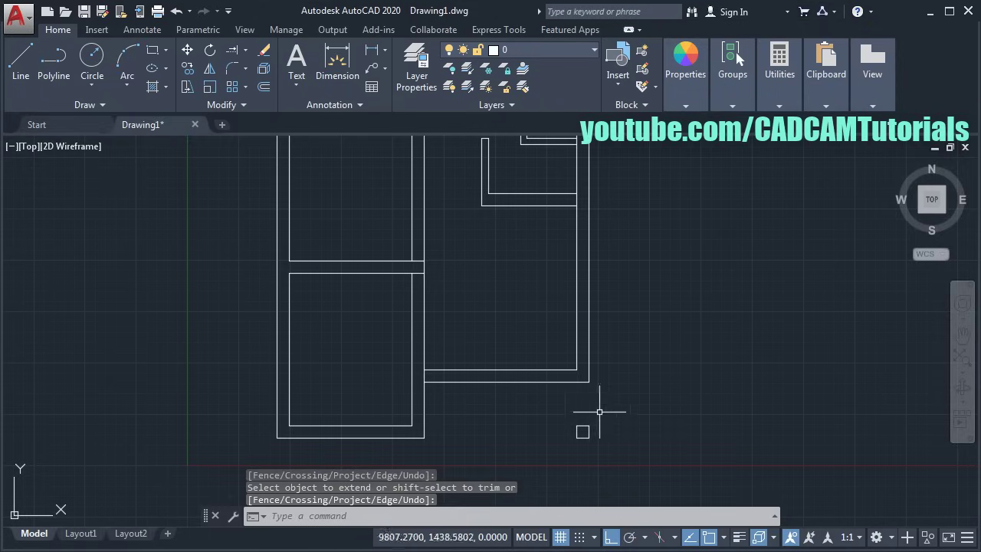
pyautogui.click(264, 51)
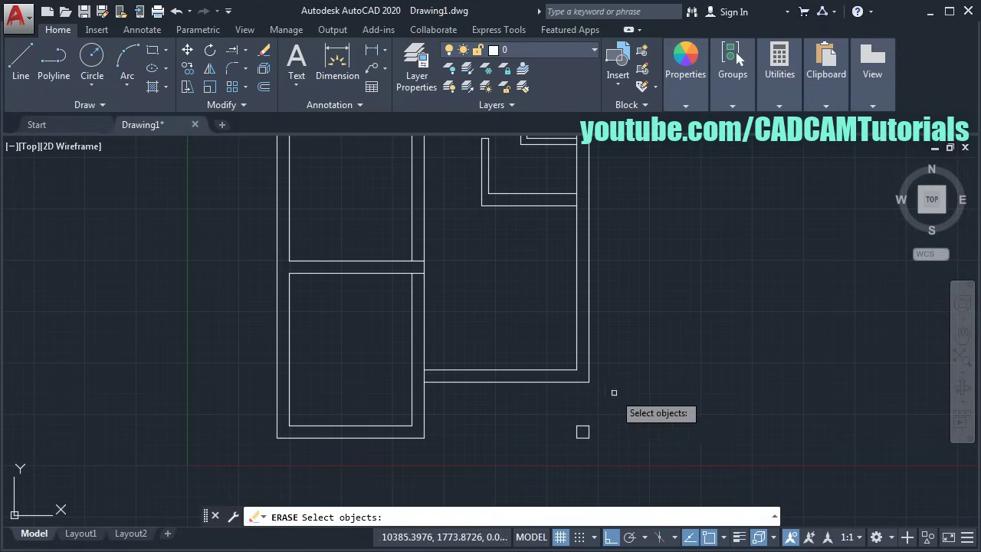
pyautogui.click(582, 432)
pyautogui.click(540, 471)
pyautogui.press('Return')
pyautogui.moveTo(486, 375); pyautogui.dragTo(488, 378, button='middle')
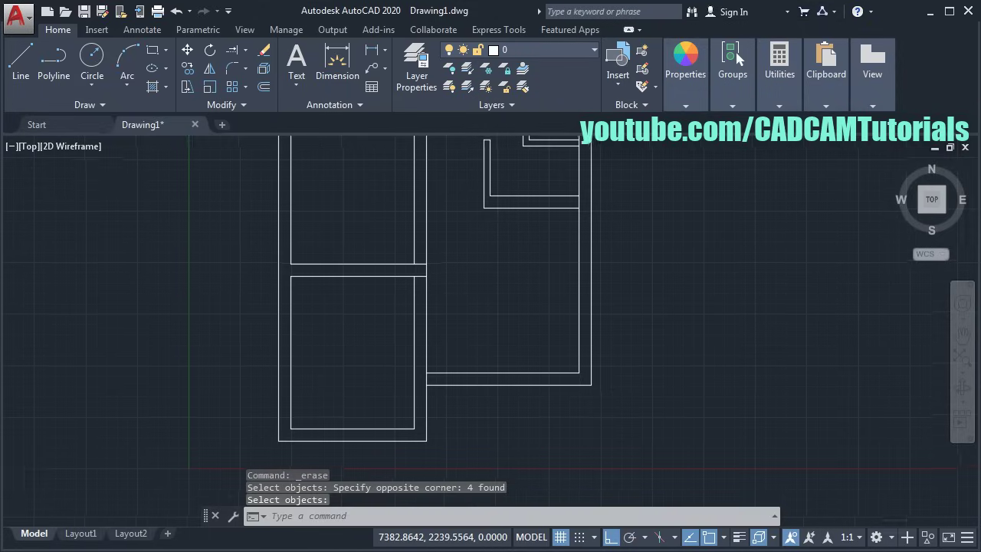
# Step: Extend the right-hand room's lower wall line and the lower-left room's bottom inner line across the middle wall, and trim the wall junction
pyautogui.middleClick(531, 390)
pyautogui.scroll(-3, 503, 369)
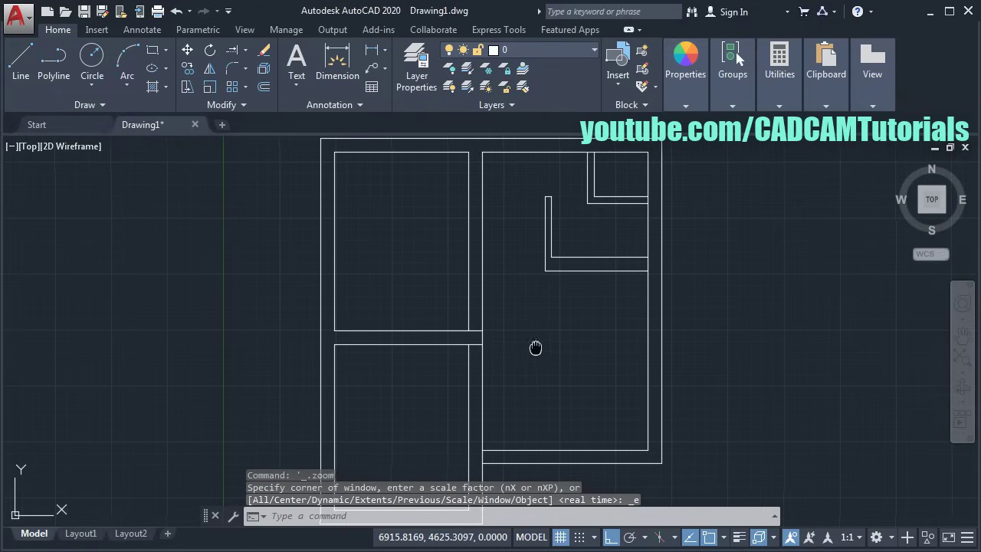
pyautogui.moveTo(574, 372)
pyautogui.mouseDown(button='middle')
pyautogui.moveTo(553, 349)
pyautogui.moveTo(519, 344)
pyautogui.mouseUp(button='middle')
pyautogui.scroll(2, 527, 378)
pyautogui.scroll(-2, 527, 345)
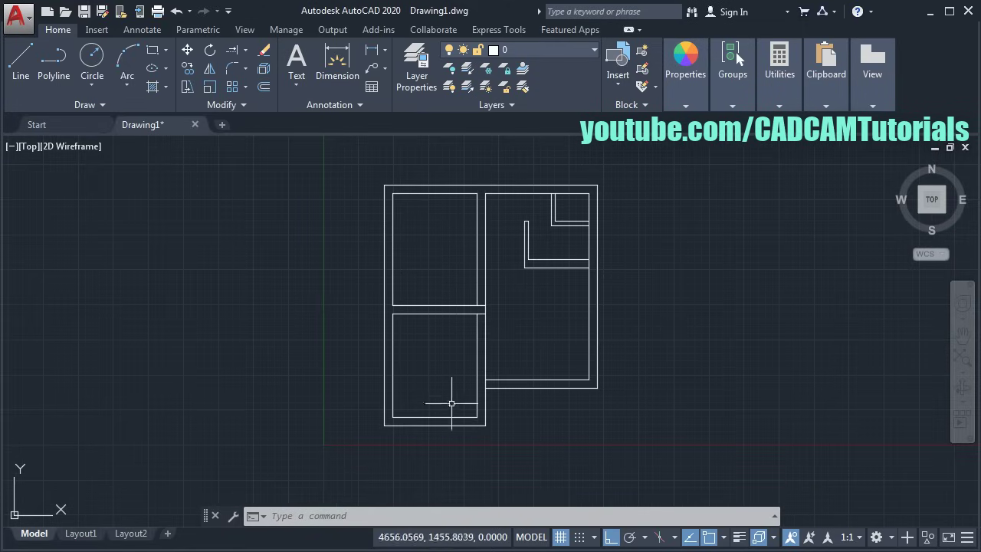
pyautogui.scroll(4, 507, 414)
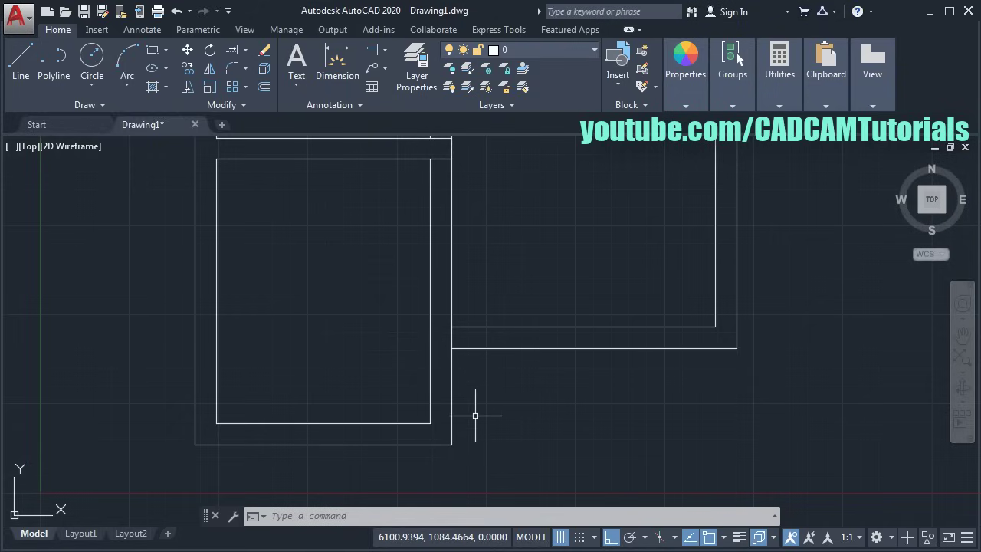
pyautogui.scroll(2, 481, 425)
pyautogui.moveTo(517, 427); pyautogui.dragTo(561, 394, button='middle')
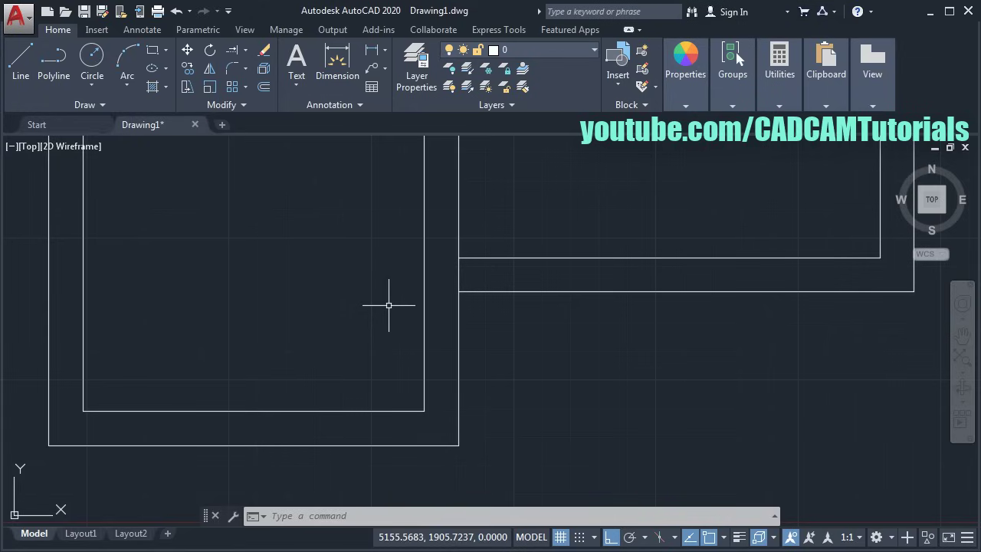
pyautogui.click(234, 52)
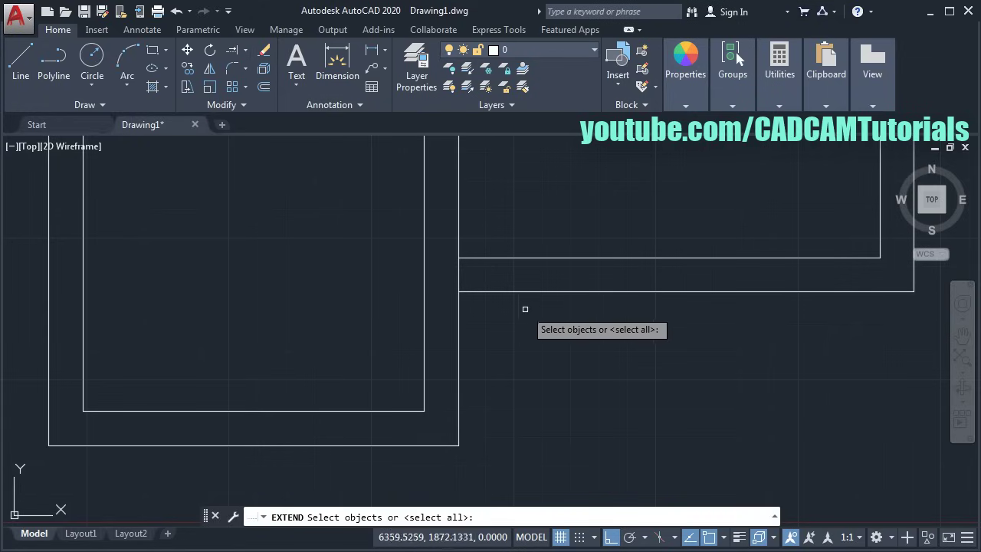
pyautogui.press('Return')
pyautogui.click(471, 291)
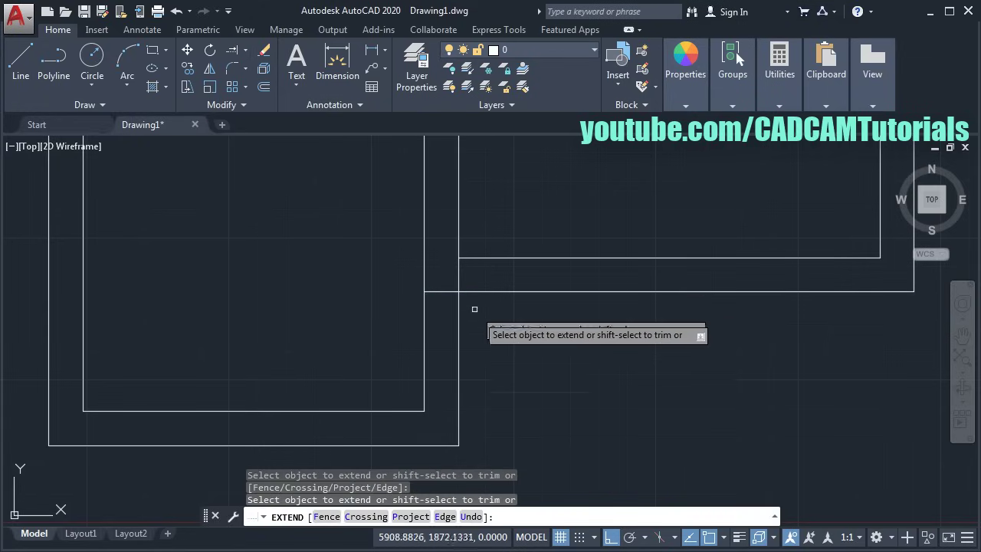
pyautogui.click(402, 412)
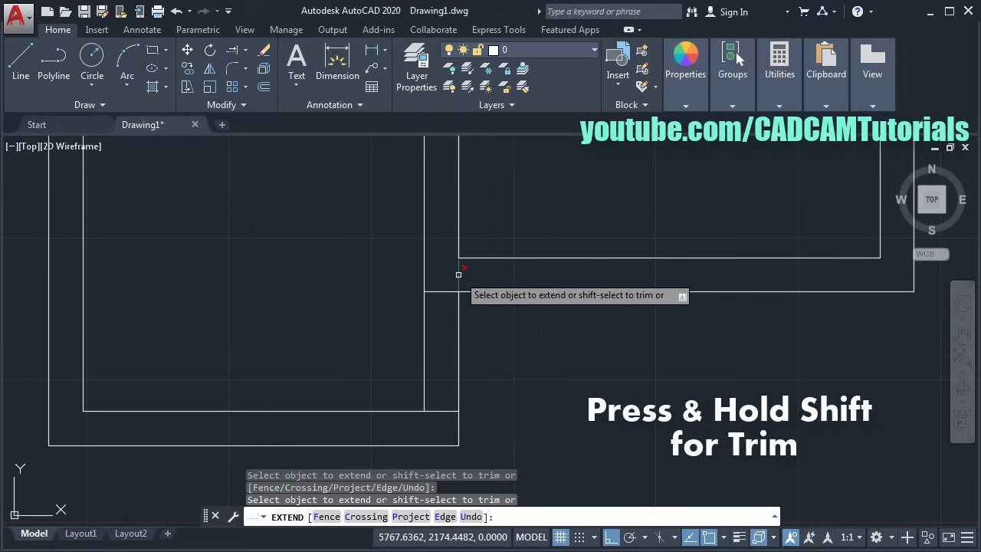
pyautogui.keyDown('shift'); pyautogui.click(458, 275); pyautogui.keyUp('shift')
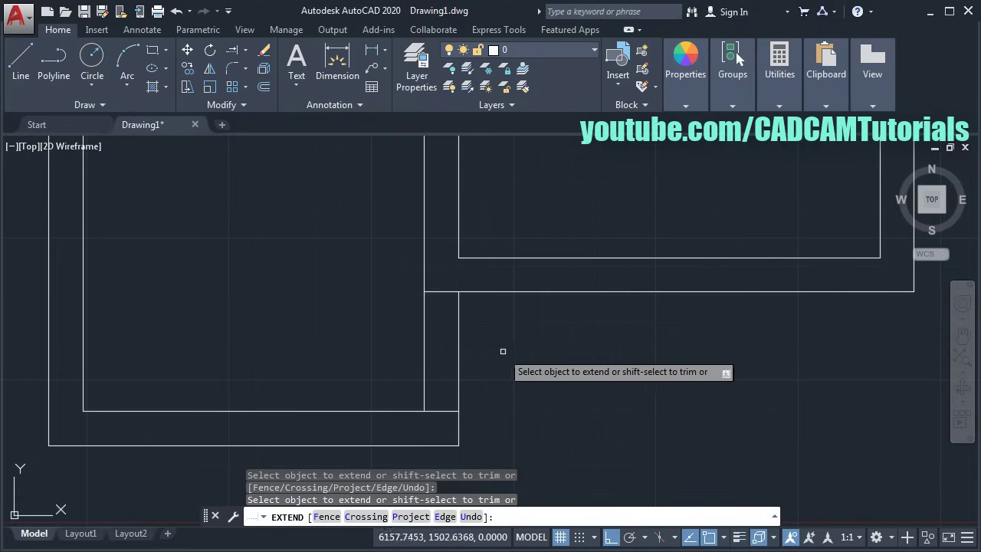
pyautogui.press('Return')
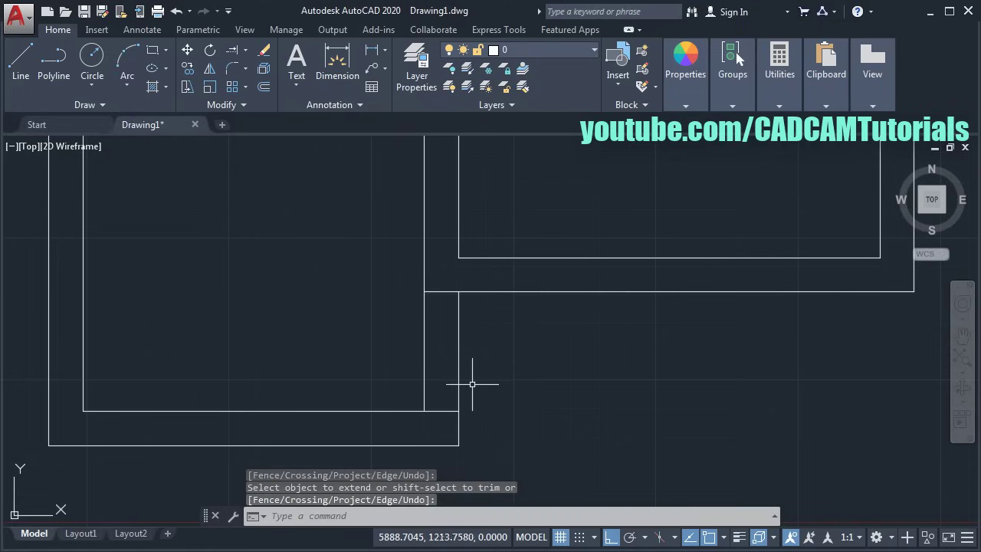
# Step: Offset the right-hand room's lower outer wall line 1000 mm downward
pyautogui.click(263, 89)
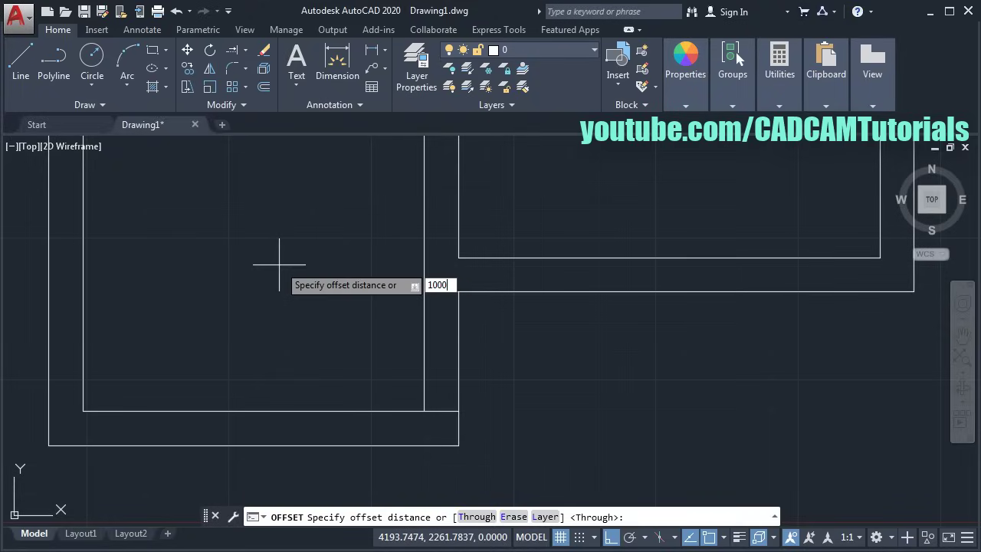
pyautogui.press('Return')
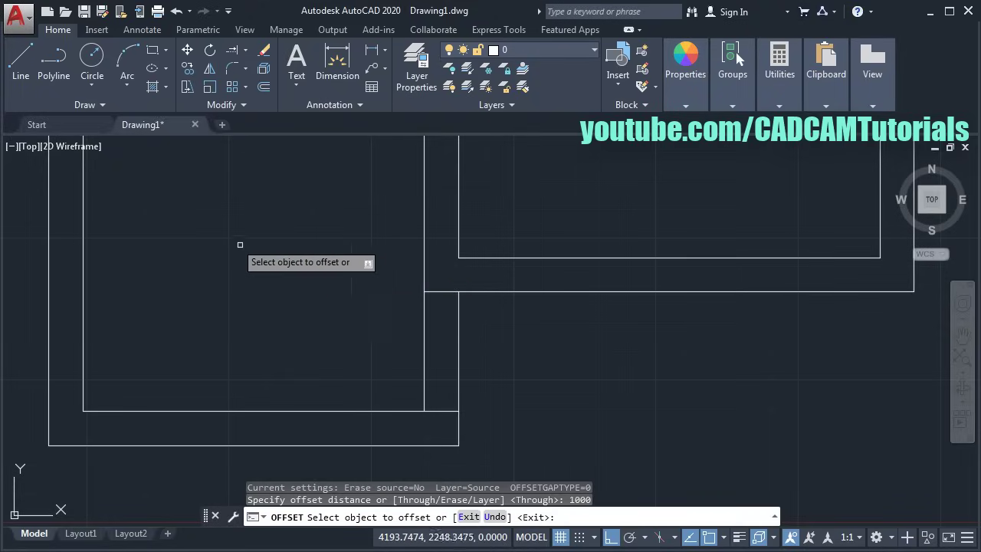
pyautogui.click(492, 290)
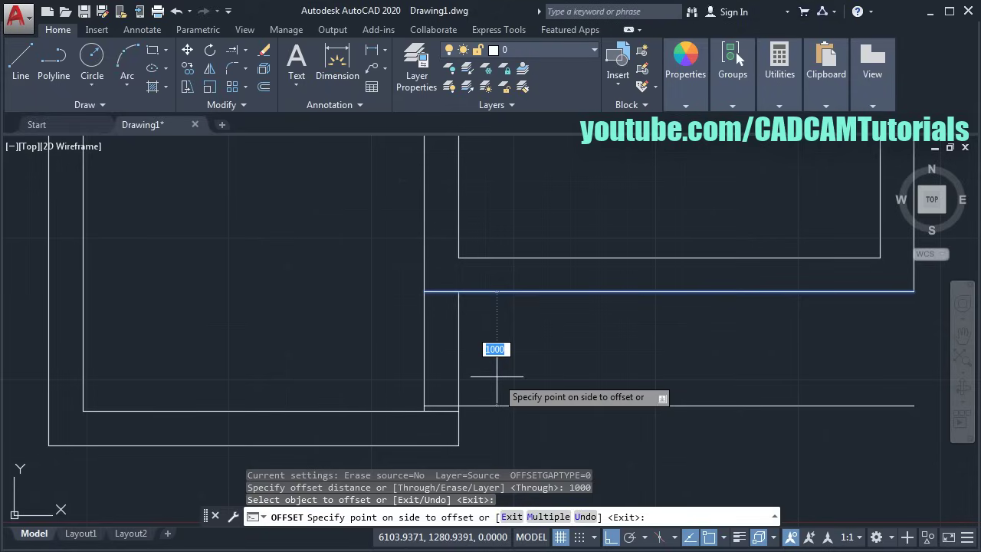
pyautogui.click(497, 357)
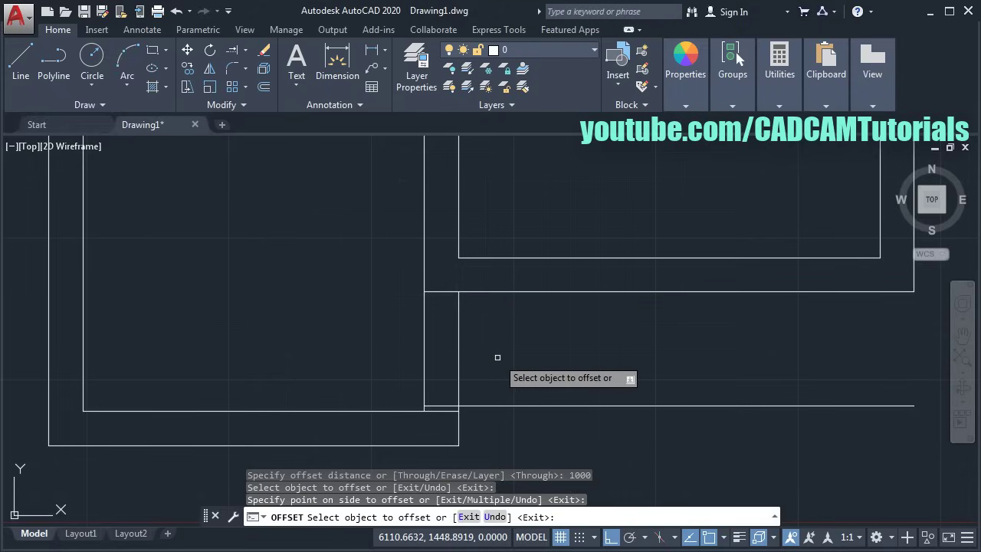
# Step: Trim the middle wall's lines between the right-hand room's bottom wall and the new offset line, and remove that line's excess beyond the wall
pyautogui.press('Return')
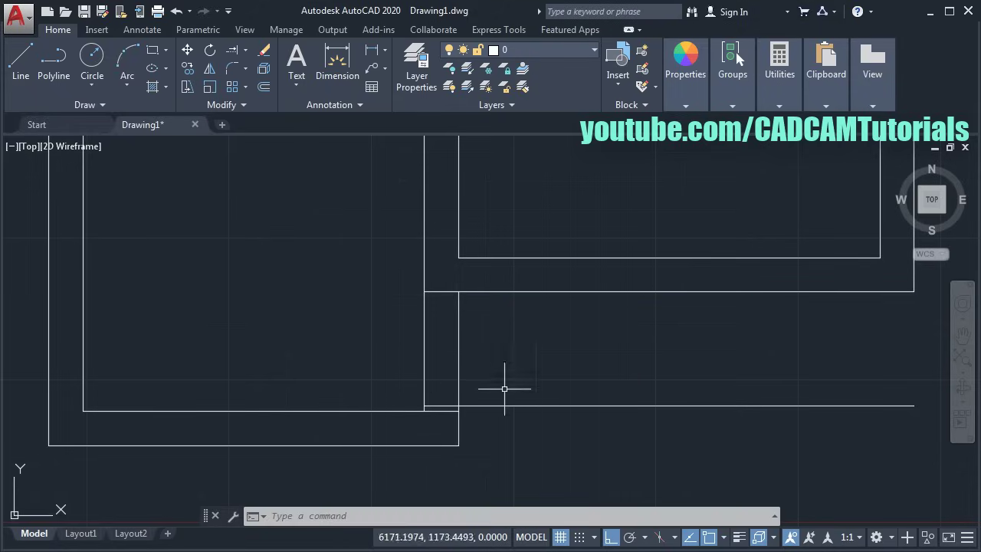
pyautogui.click(246, 50)
pyautogui.click(248, 74)
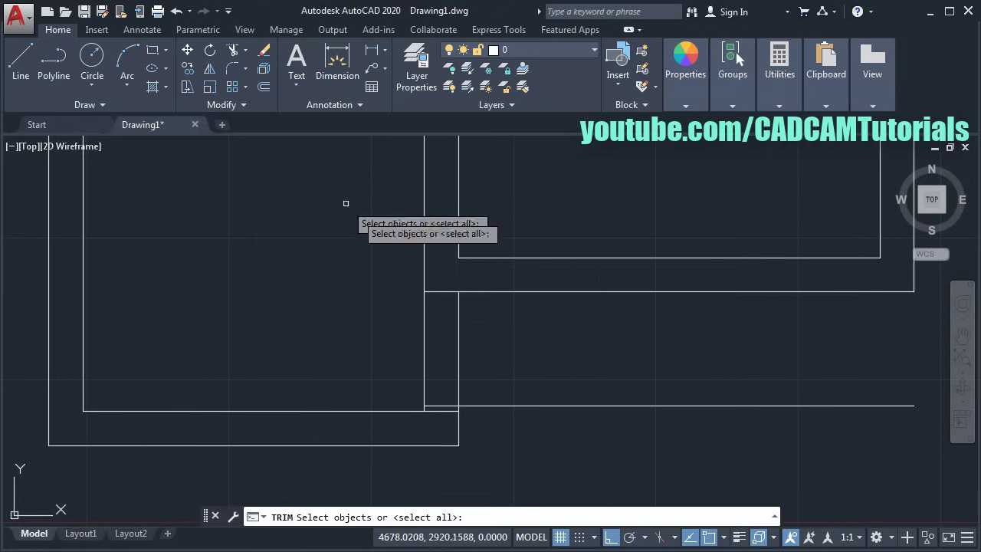
pyautogui.press('Return')
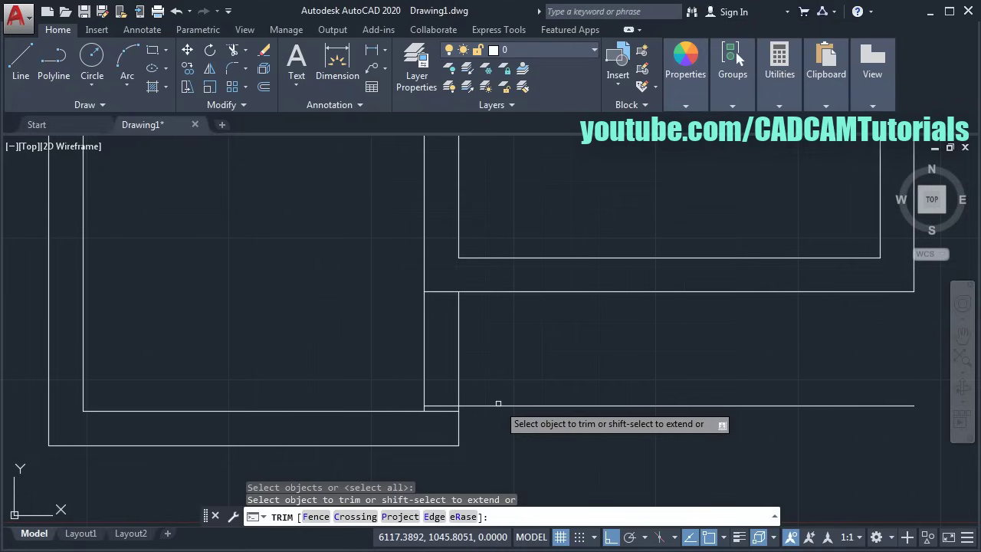
pyautogui.click(497, 405)
pyautogui.click(512, 370)
pyautogui.click(379, 363)
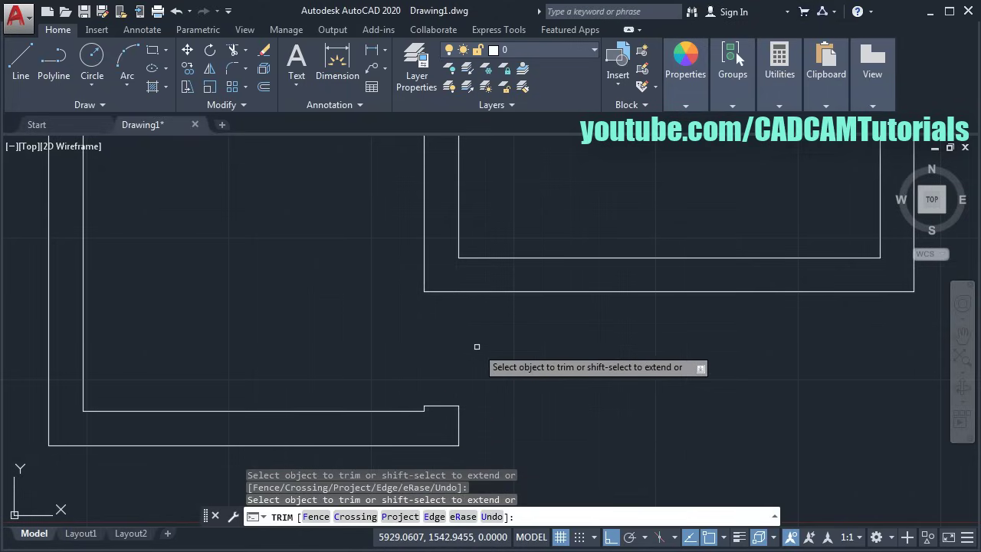
pyautogui.press('Return')
# Step: Offset the upper line of the partition between the two left rooms 900 mm upward and its lower line 900 mm downward
pyautogui.scroll(-5, 469, 346)
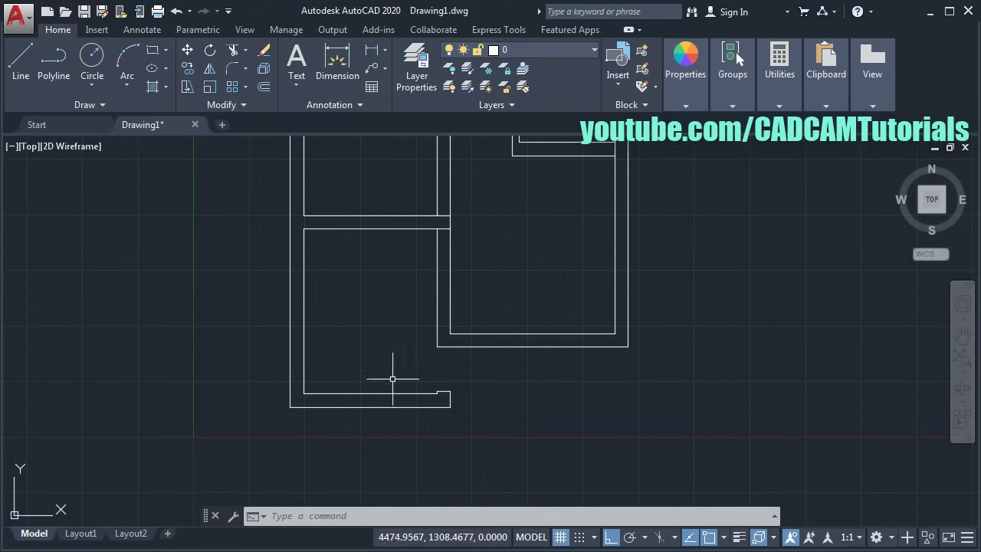
pyautogui.moveTo(511, 311); pyautogui.dragTo(496, 398, button='middle')
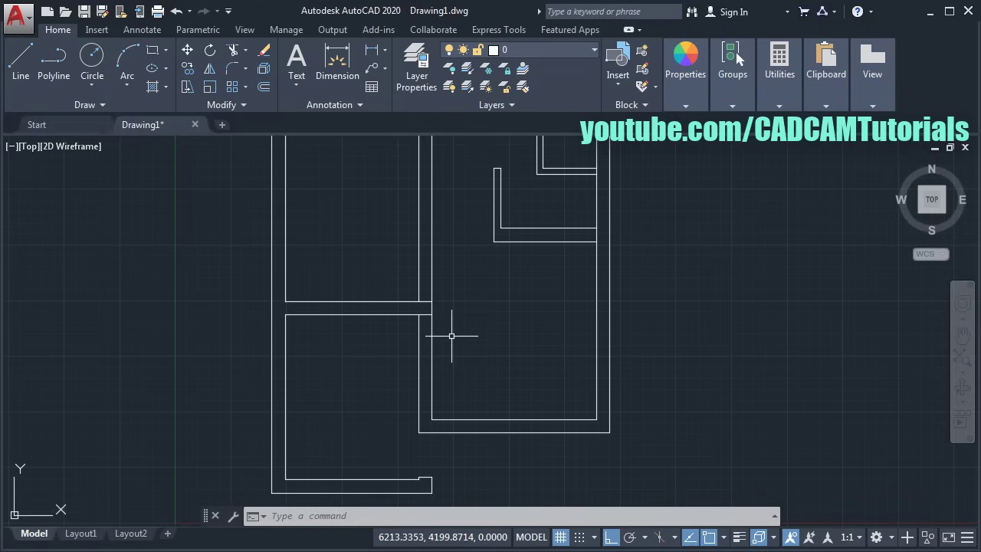
pyautogui.scroll(1, 450, 343)
pyautogui.scroll(1, 497, 342)
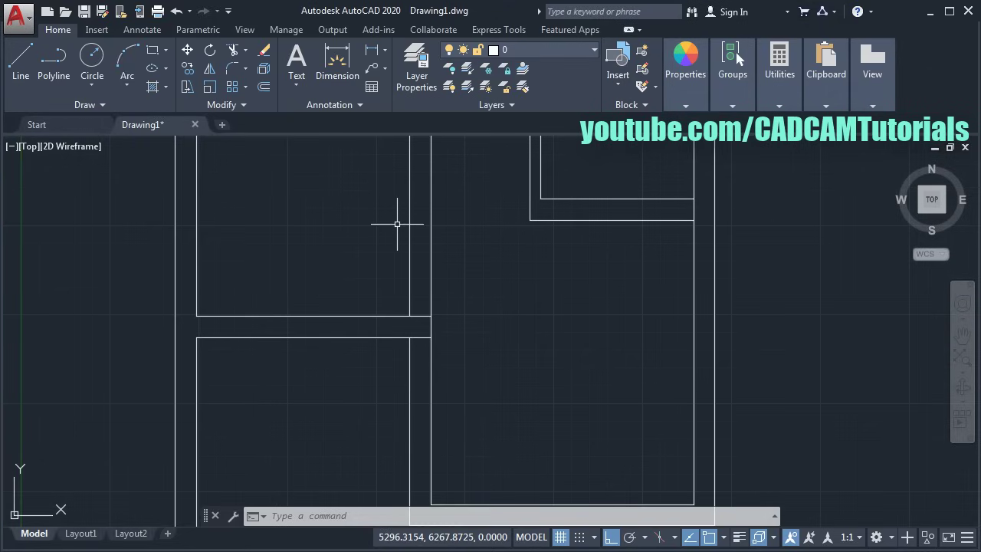
pyautogui.click(266, 87)
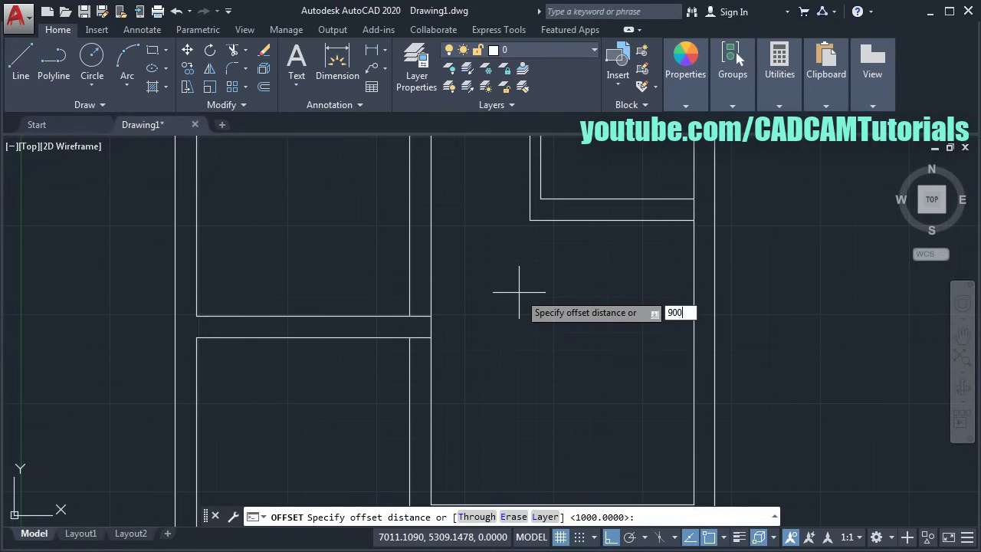
pyautogui.press('Return')
pyautogui.click(389, 315)
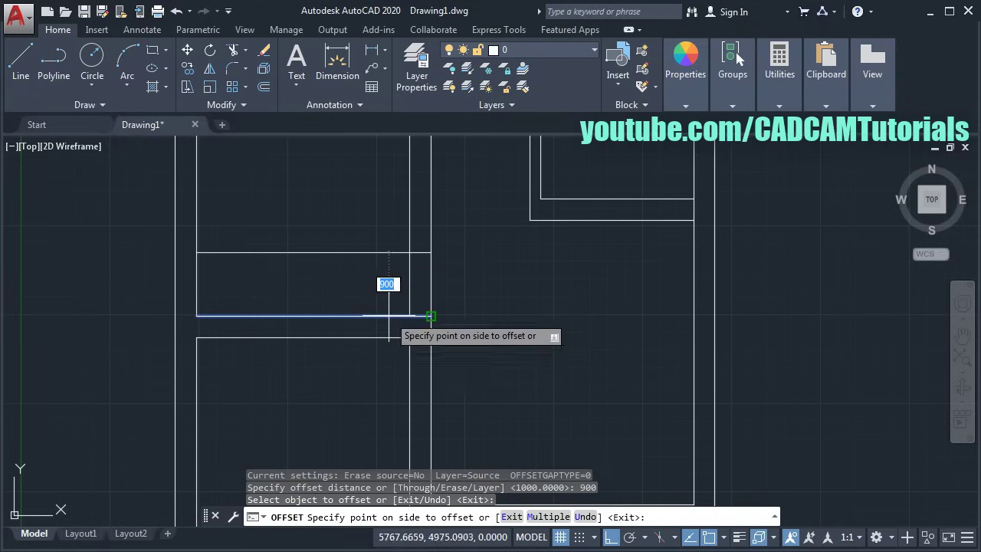
pyautogui.click(383, 285)
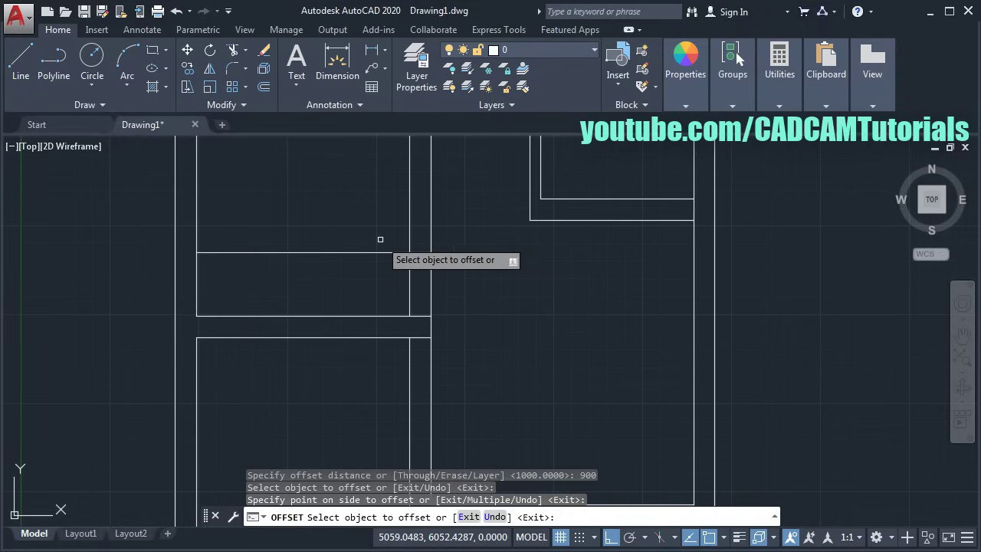
pyautogui.click(372, 339)
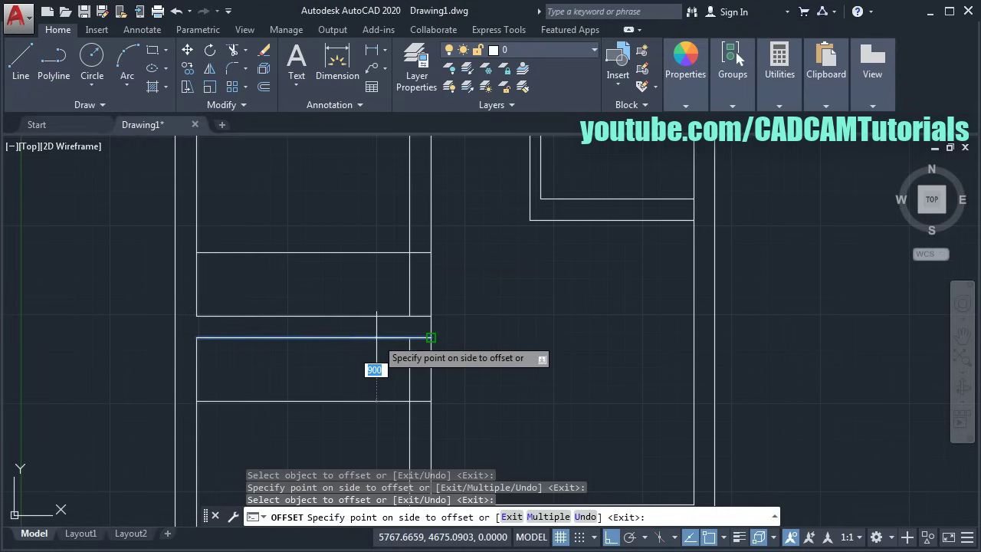
pyautogui.click(364, 391)
pyautogui.scroll(-3, 355, 357)
pyautogui.moveTo(328, 296); pyautogui.dragTo(357, 350, button='middle')
pyautogui.press('Return')
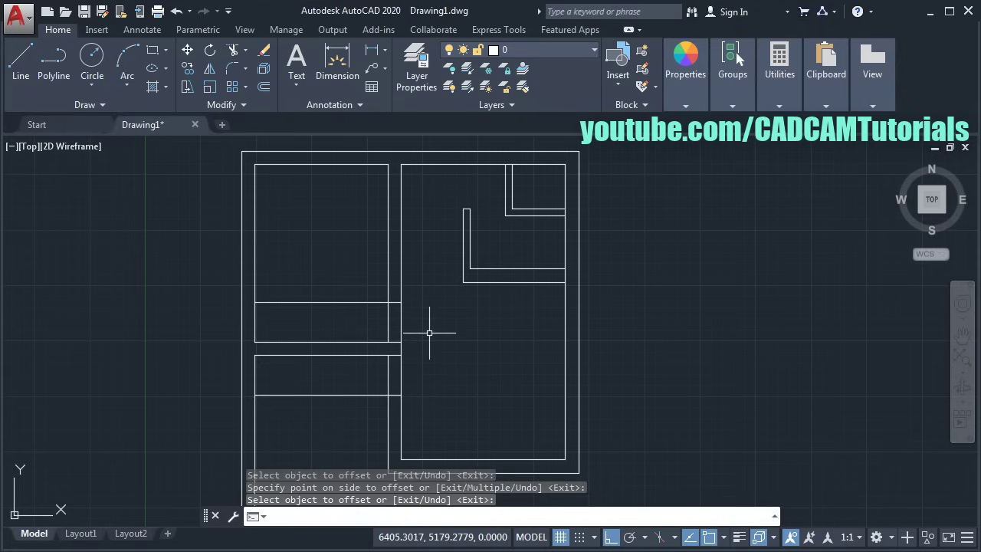
# Step: Fence-trim the middle wall's lines and the excess offset line above the partition to open the upper-left room's doorway
pyautogui.write('TR')
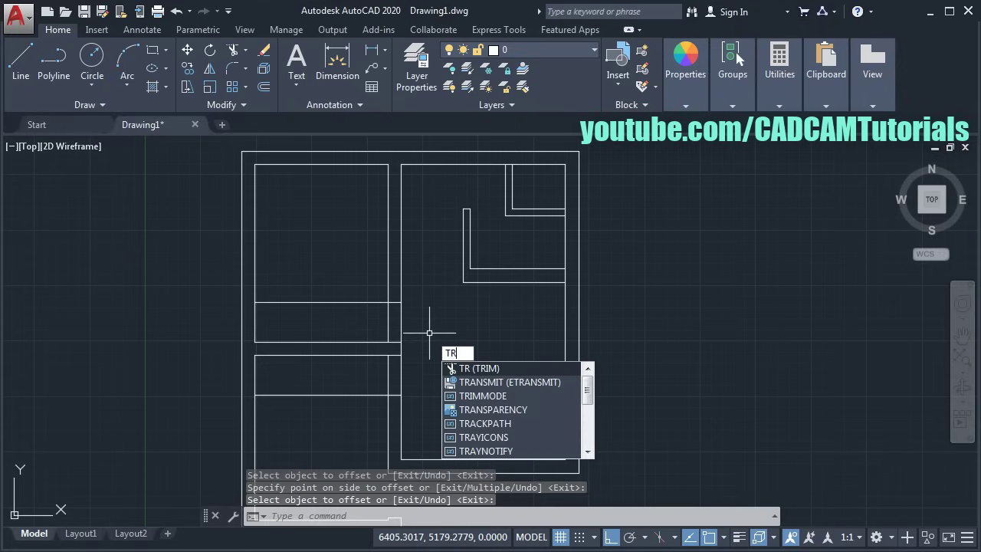
pyautogui.press('Return')
pyautogui.press('Return')
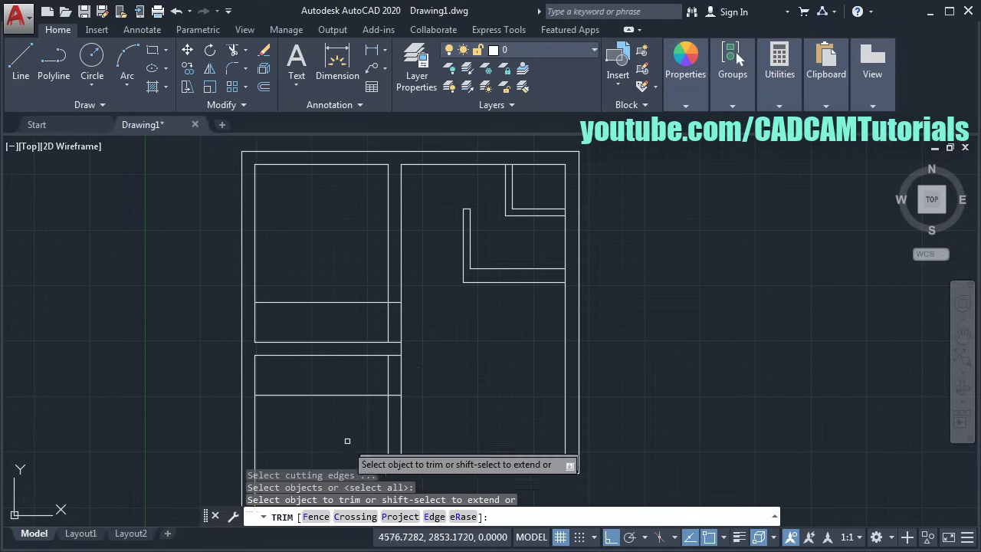
pyautogui.click(314, 517)
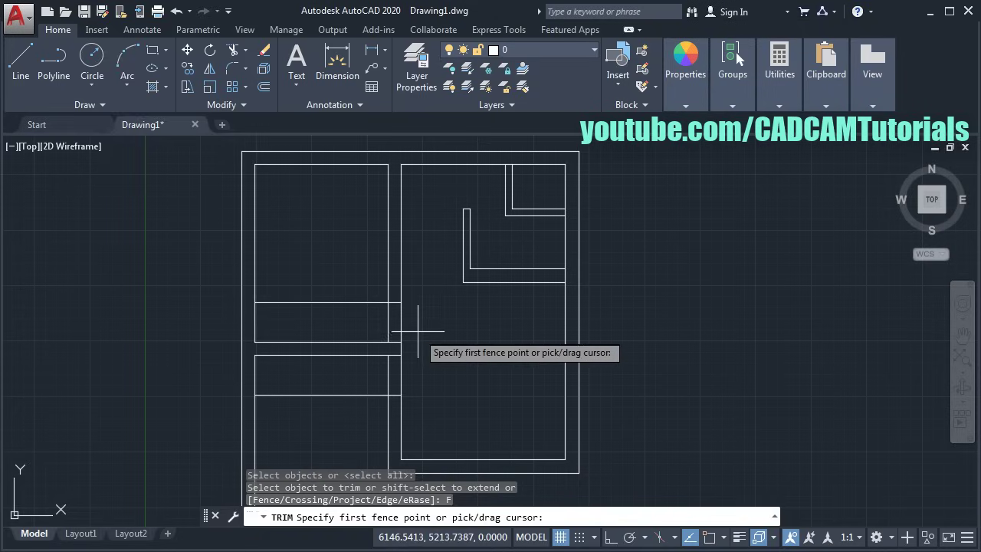
pyautogui.click(410, 329)
pyautogui.click(332, 295)
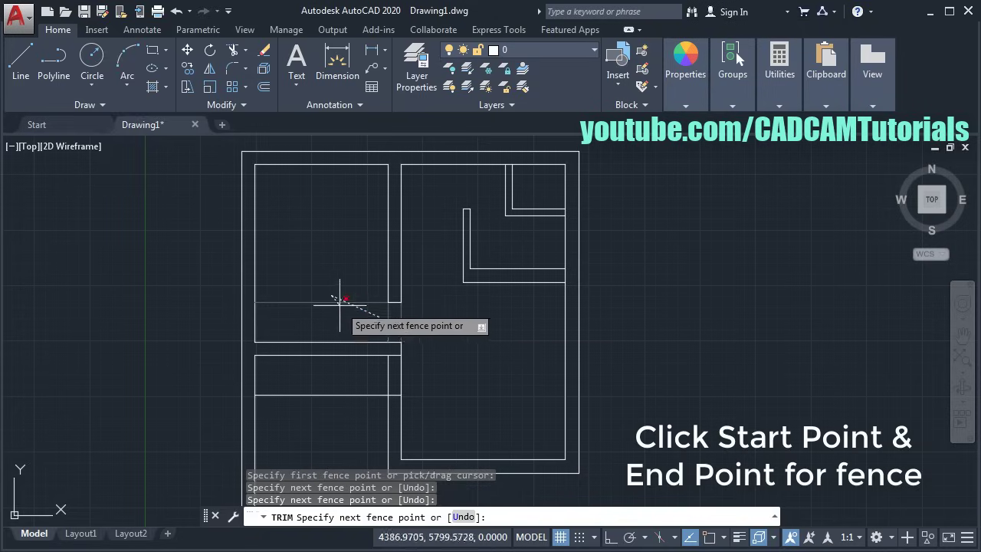
pyautogui.press('Return')
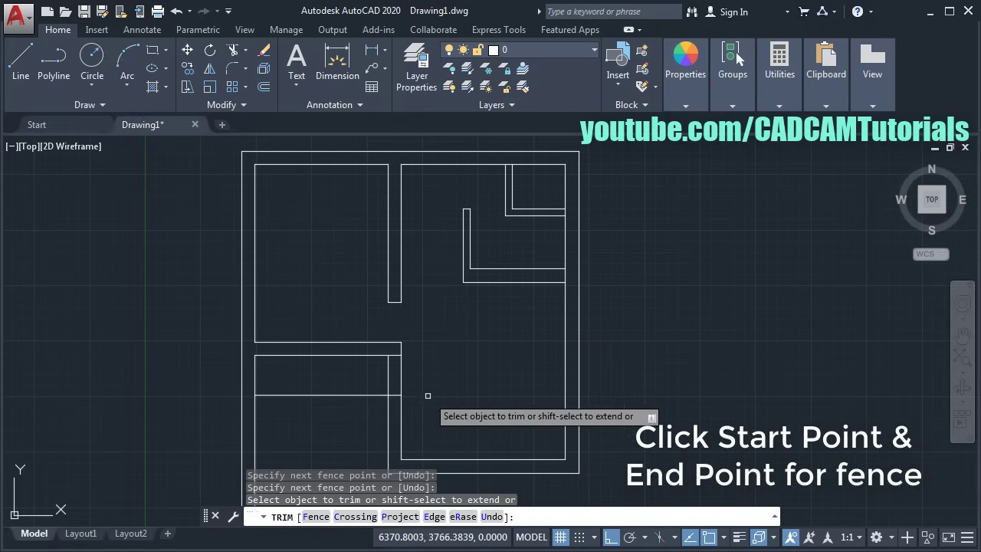
# Step: Fence-trim the middle wall's lines and the excess offset line below the partition to open the lower-left room's doorway
pyautogui.click(309, 517)
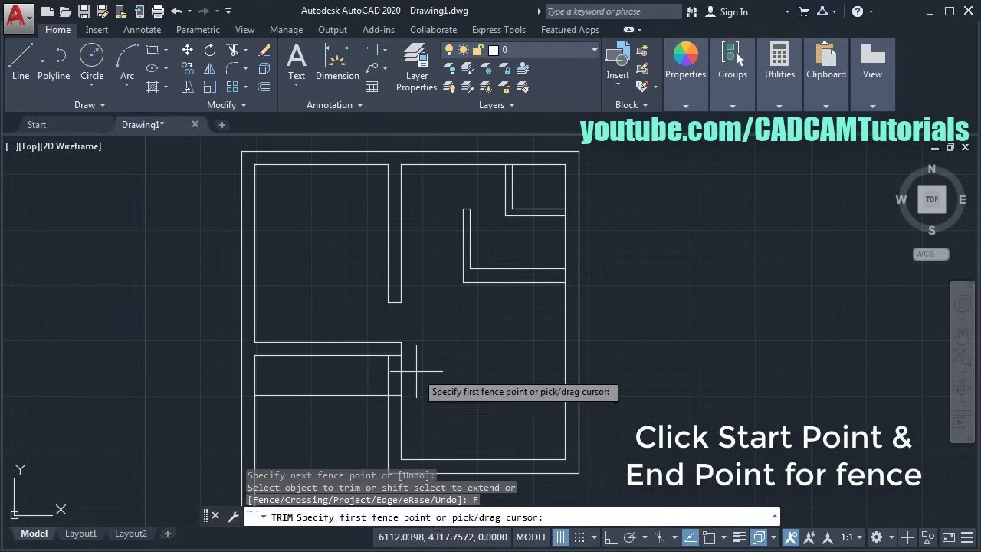
pyautogui.click(332, 410)
pyautogui.click(420, 375)
pyautogui.press('Return')
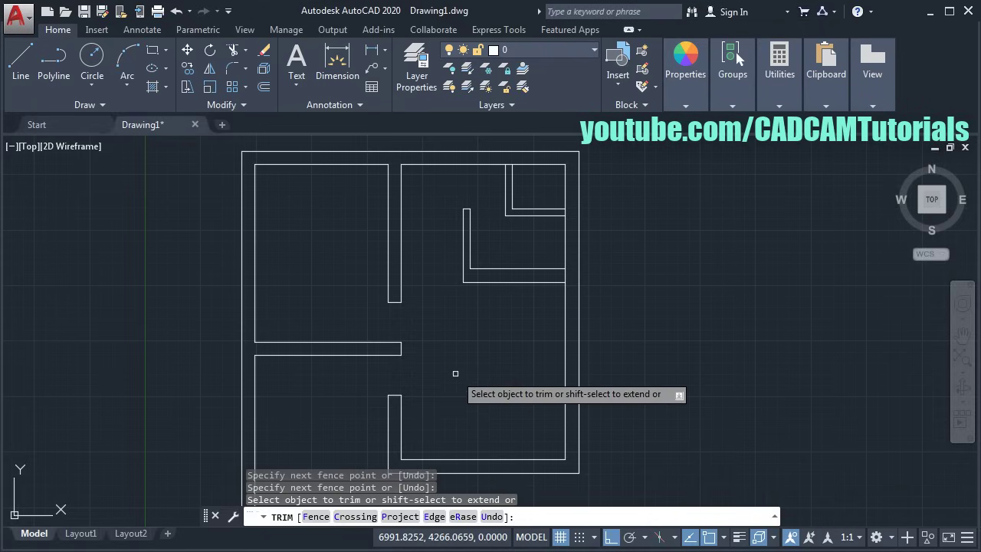
# Step: Offset the right-hand line of the upper middle wall 900 mm to the right
pyautogui.moveTo(462, 375); pyautogui.dragTo(450, 319, button='middle')
pyautogui.scroll(-3, 451, 320)
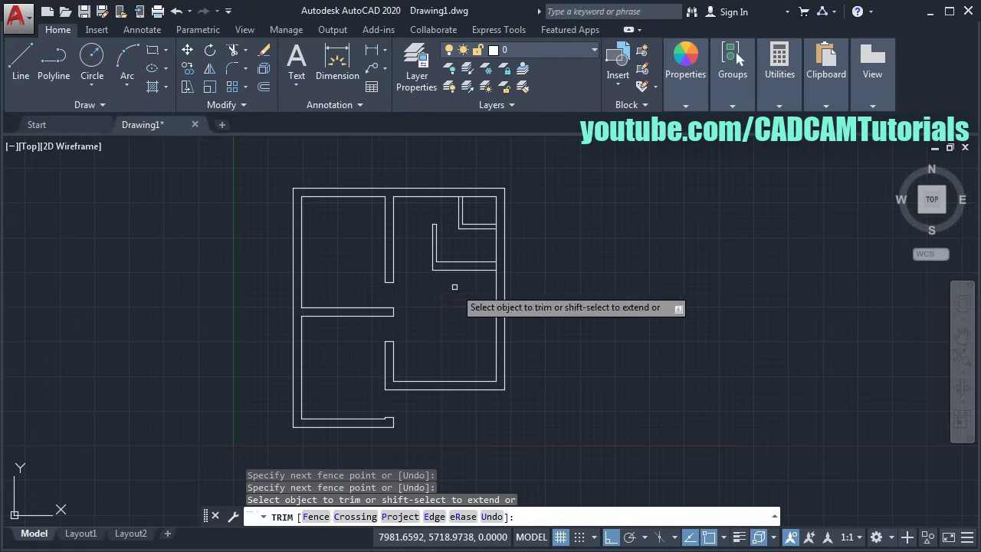
pyautogui.moveTo(453, 289); pyautogui.dragTo(444, 322, button='middle')
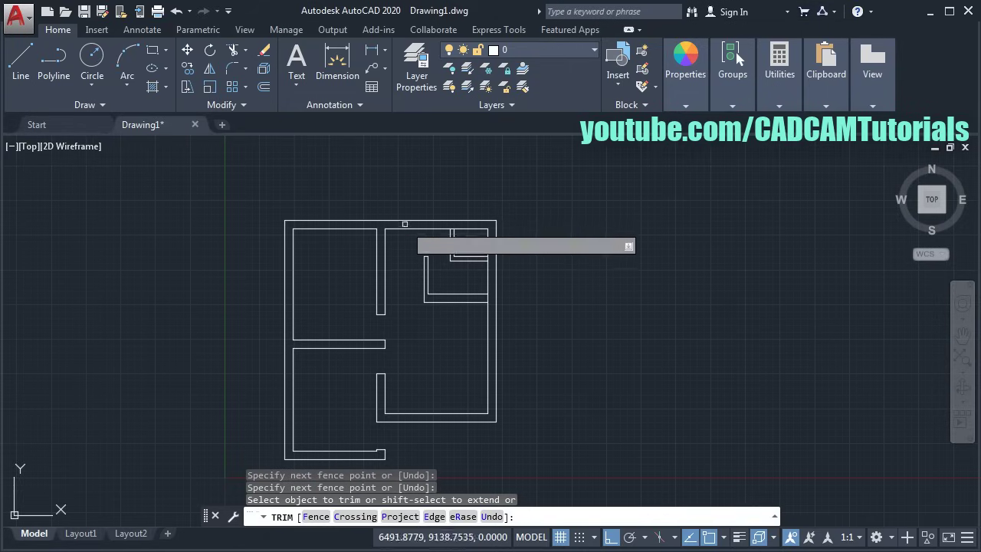
pyautogui.scroll(2, 407, 204)
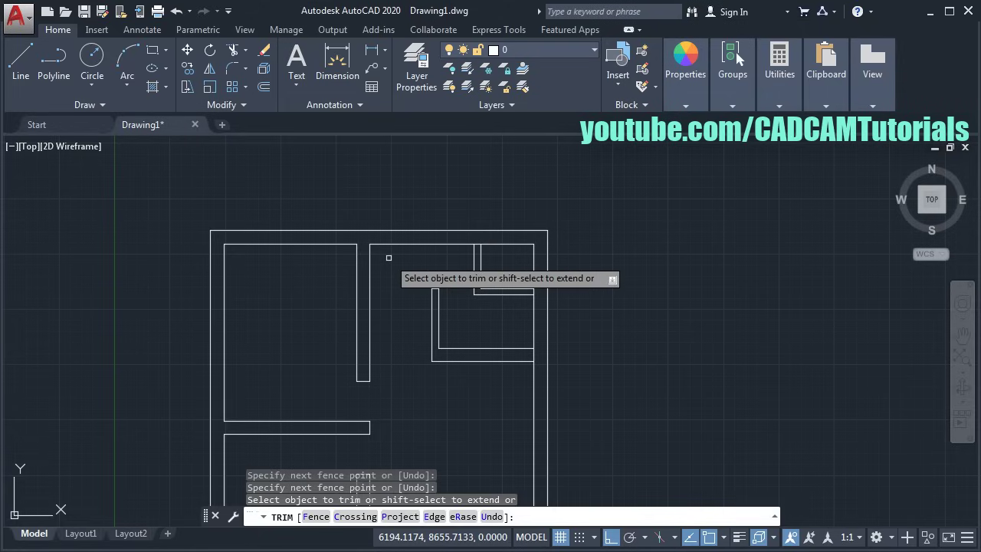
pyautogui.moveTo(386, 213); pyautogui.dragTo(389, 249, button='middle')
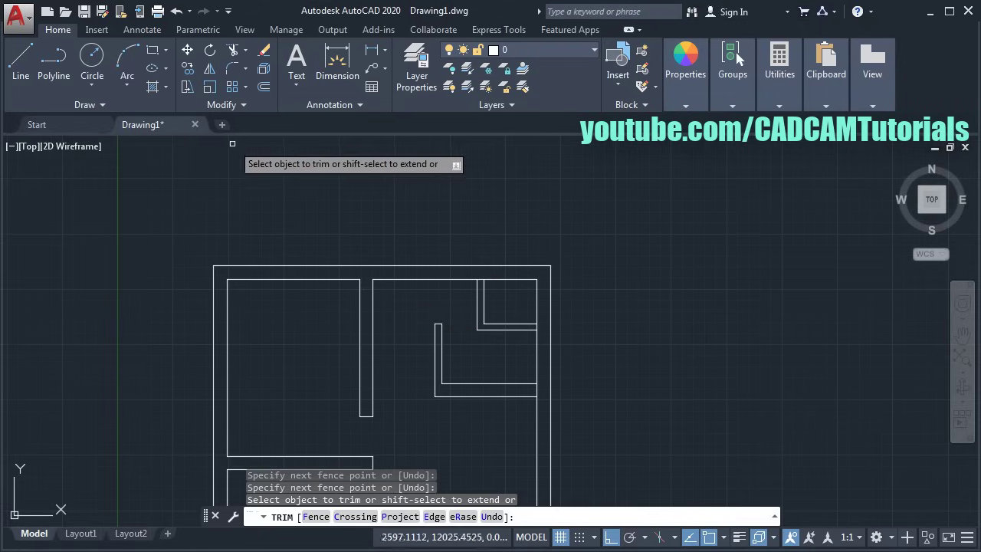
pyautogui.click(263, 90)
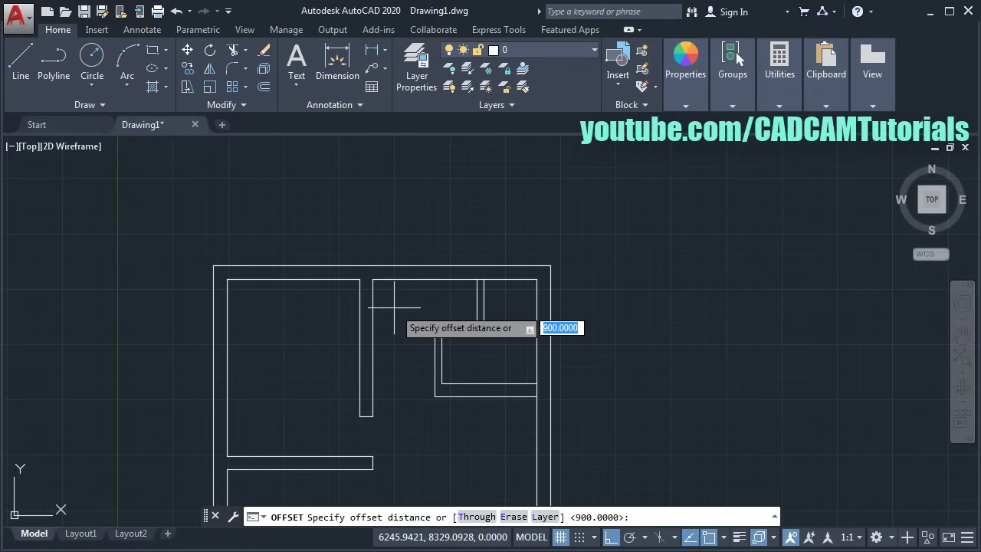
pyautogui.press('Return')
pyautogui.click(372, 306)
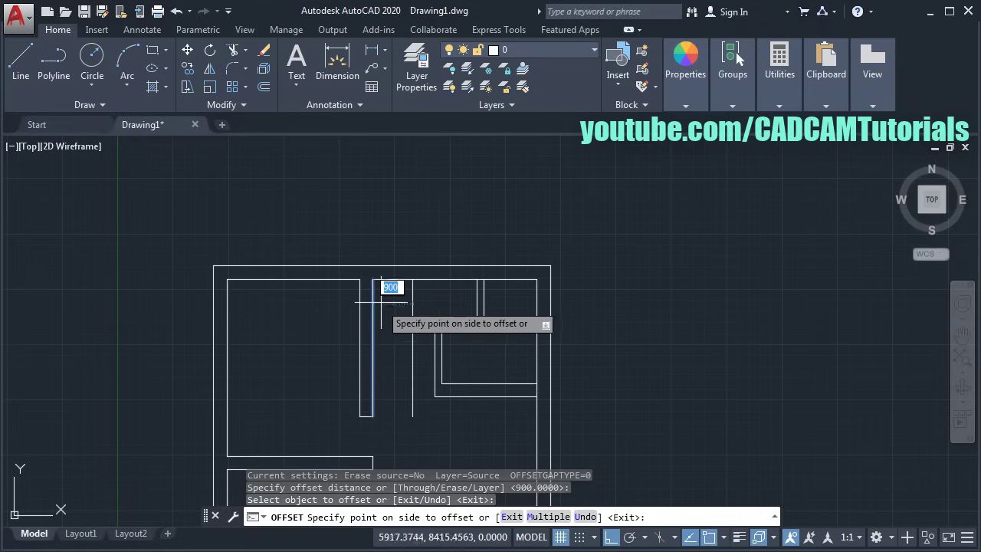
pyautogui.click(394, 304)
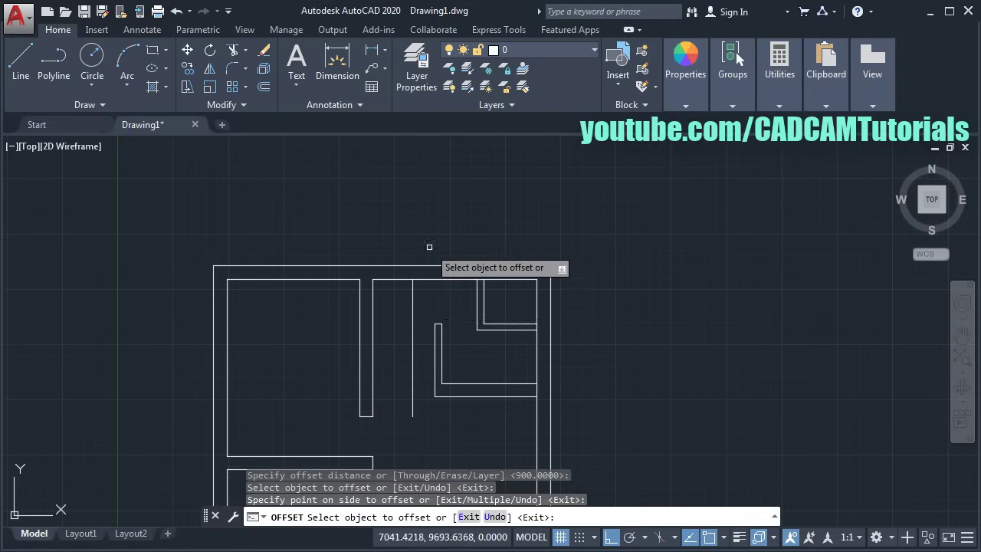
pyautogui.scroll(2, 431, 248)
pyautogui.press('Return')
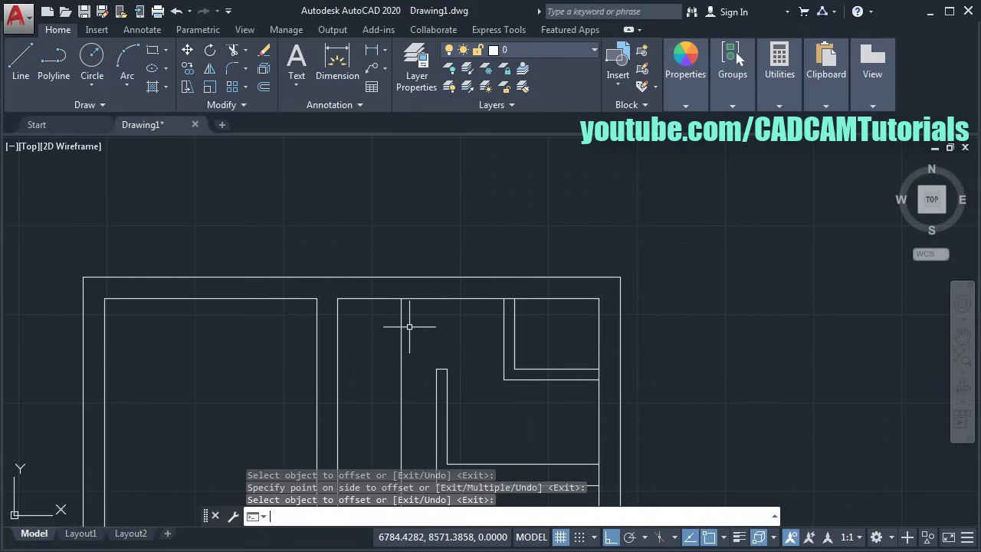
# Step: Extend the new offset line and the middle wall's right-hand line up to the outer line of the top wall
pyautogui.click(246, 52)
pyautogui.click(253, 107)
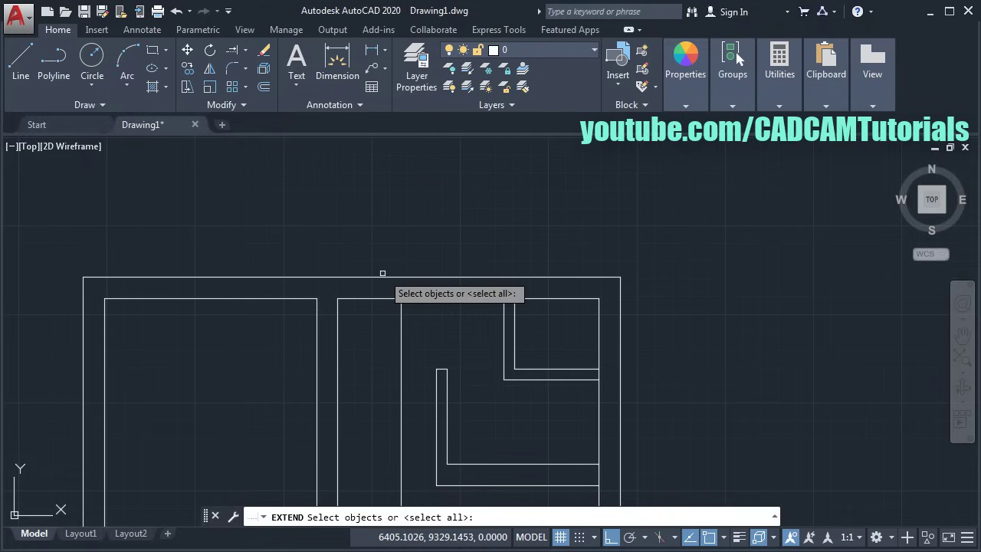
pyautogui.press('Return')
pyautogui.click(401, 322)
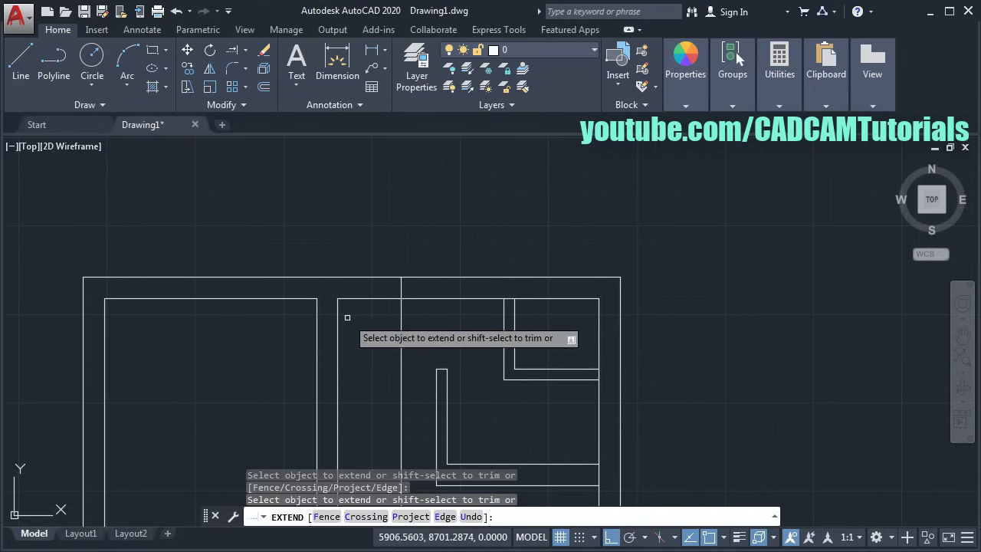
pyautogui.click(339, 316)
pyautogui.click(370, 314)
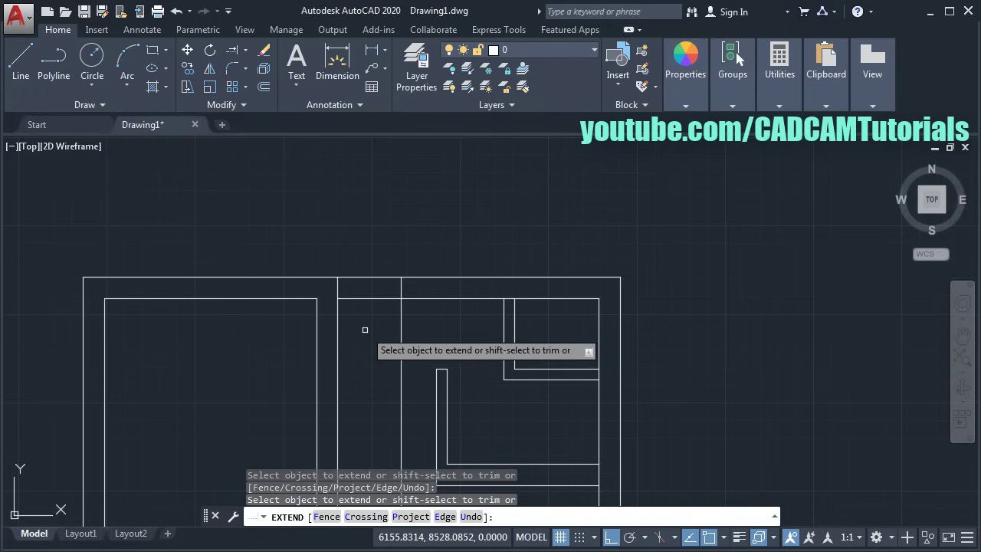
# Step: Trim the top wall's two lines between the extended lines and the offset line's part below the wall to form the opening
pyautogui.keyDown('shift'); pyautogui.click(375, 323); pyautogui.keyUp('shift')
pyautogui.keyDown('shift'); pyautogui.click(360, 250); pyautogui.keyUp('shift')
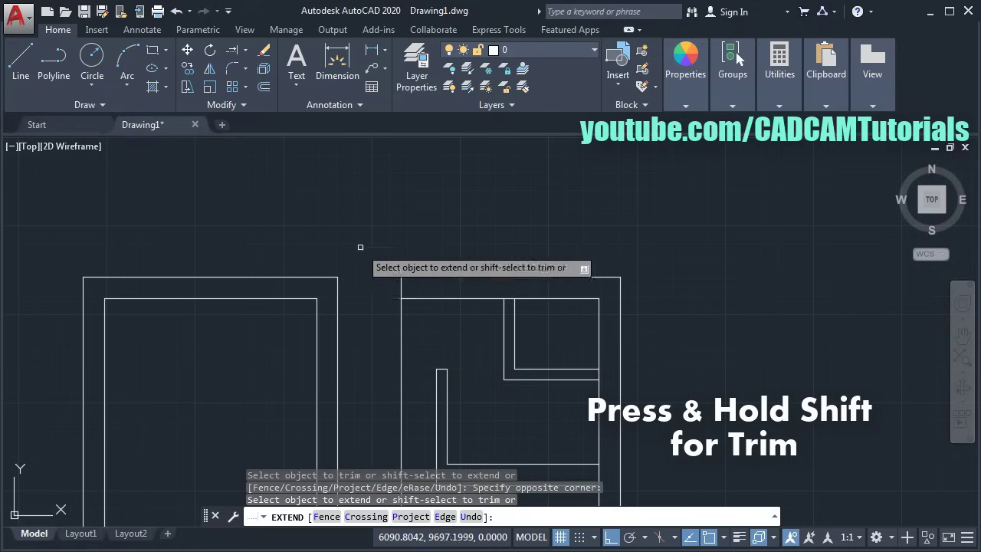
pyautogui.keyDown('shift'); pyautogui.click(401, 337); pyautogui.keyUp('shift')
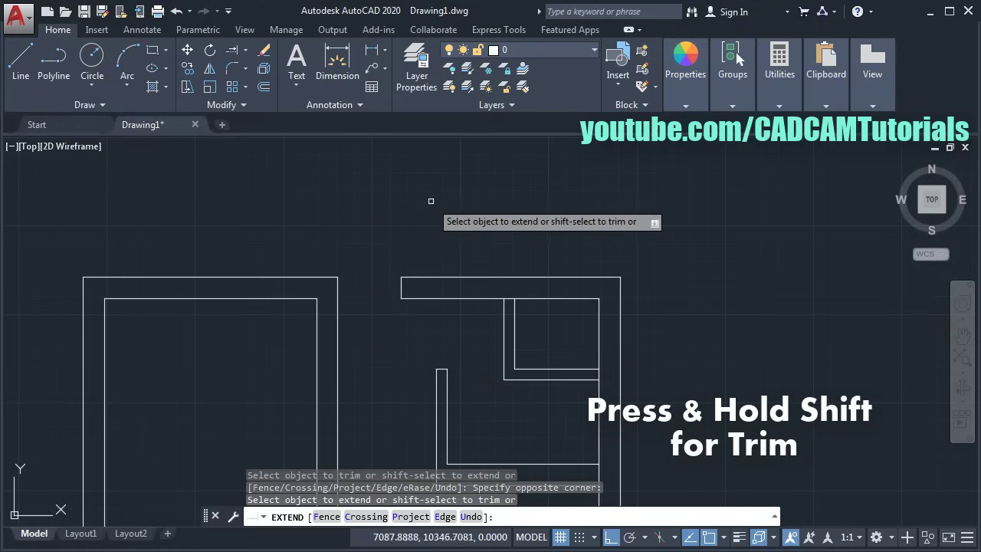
pyautogui.press('Return')
pyautogui.scroll(-2, 425, 204)
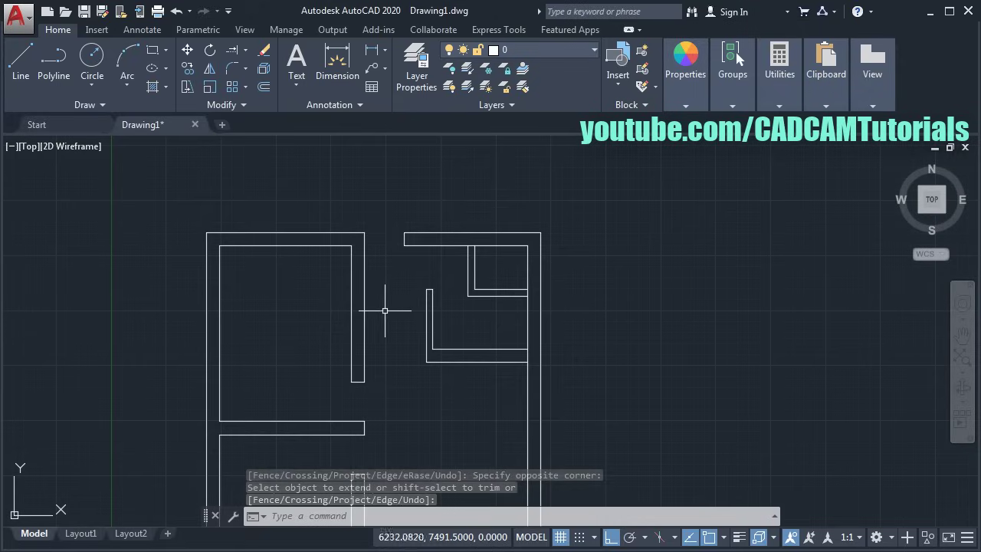
pyautogui.scroll(2, 377, 256)
pyautogui.moveTo(448, 302); pyautogui.dragTo(368, 295, button='middle')
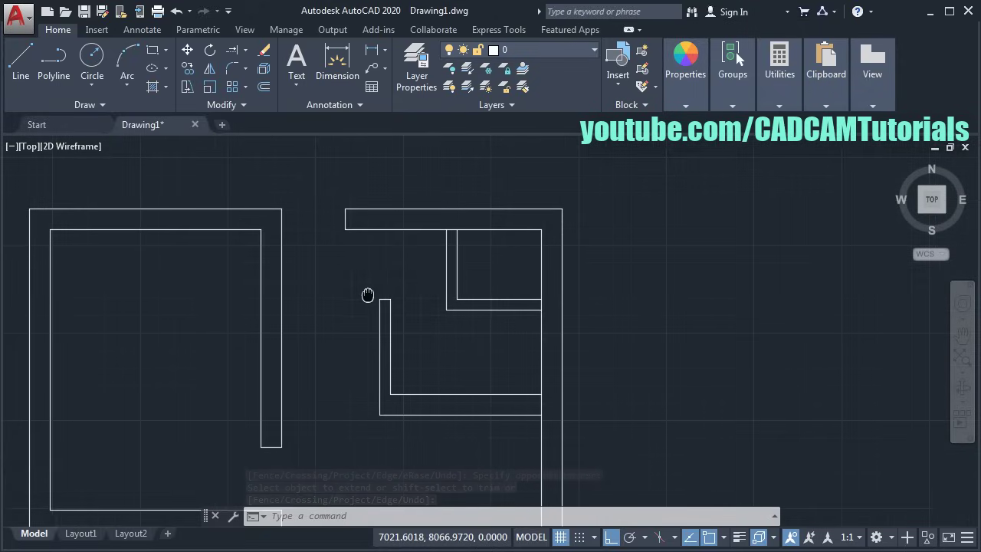
pyautogui.scroll(2, 470, 298)
pyautogui.moveTo(499, 250); pyautogui.dragTo(521, 271, button='middle')
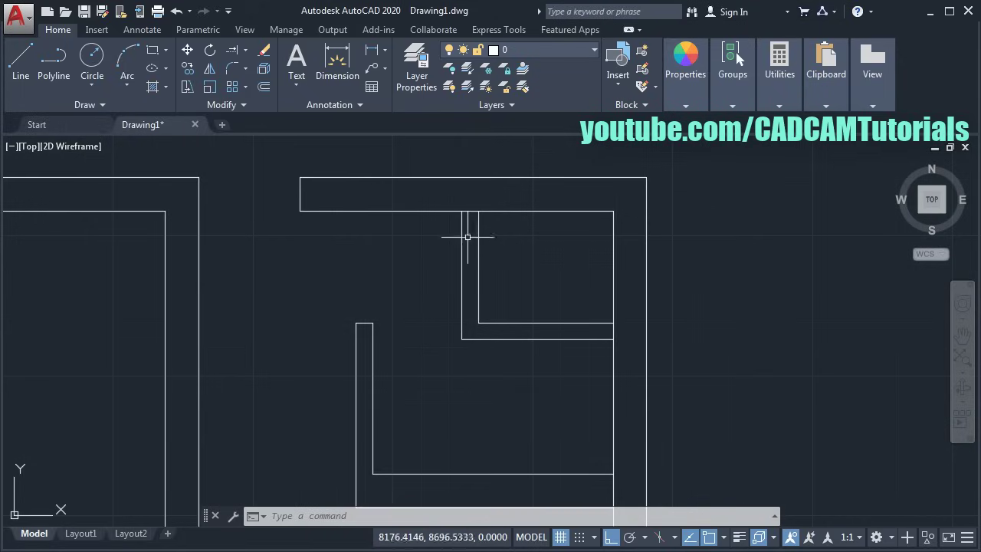
# Step: Offset the top wall's inner line 700 mm downward and the left line of the W.C.'s left wall 700 mm to the left
pyautogui.moveTo(510, 253); pyautogui.dragTo(532, 261, button='middle')
pyautogui.click(264, 87)
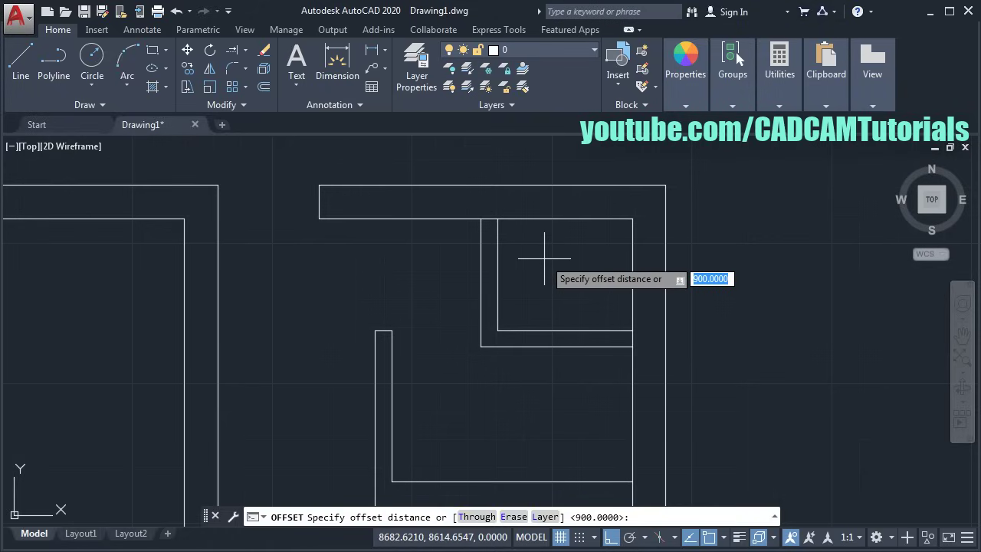
pyautogui.write('700')
pyautogui.press('Return')
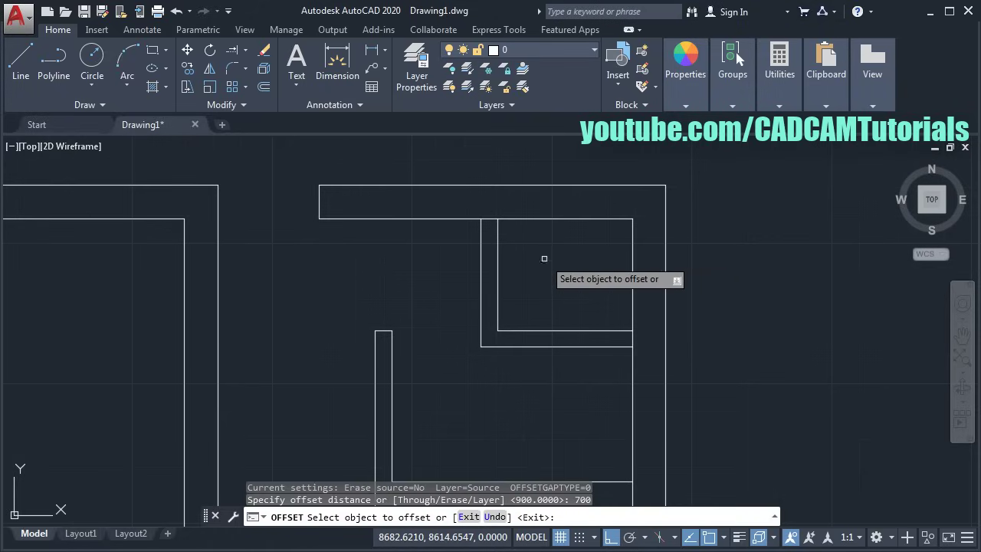
pyautogui.click(527, 219)
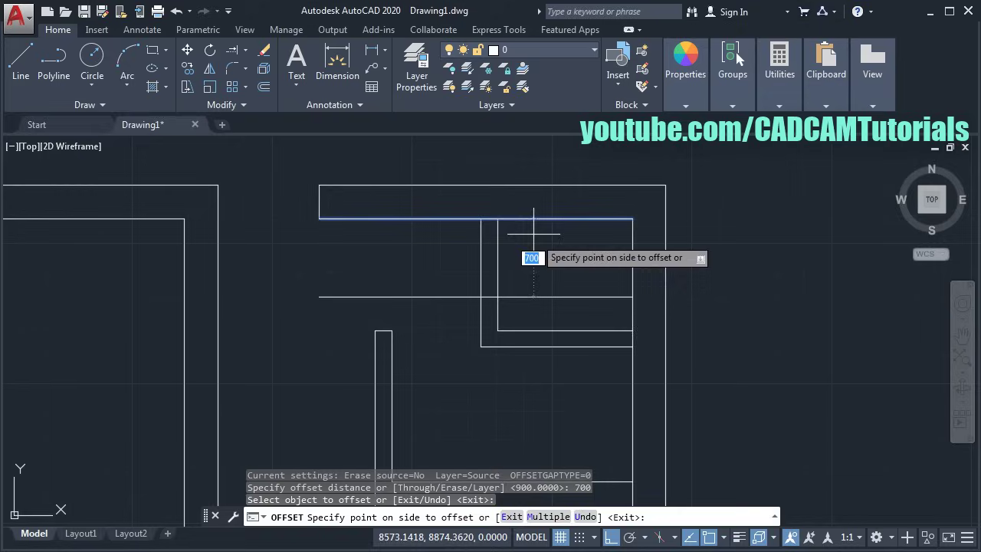
pyautogui.click(532, 302)
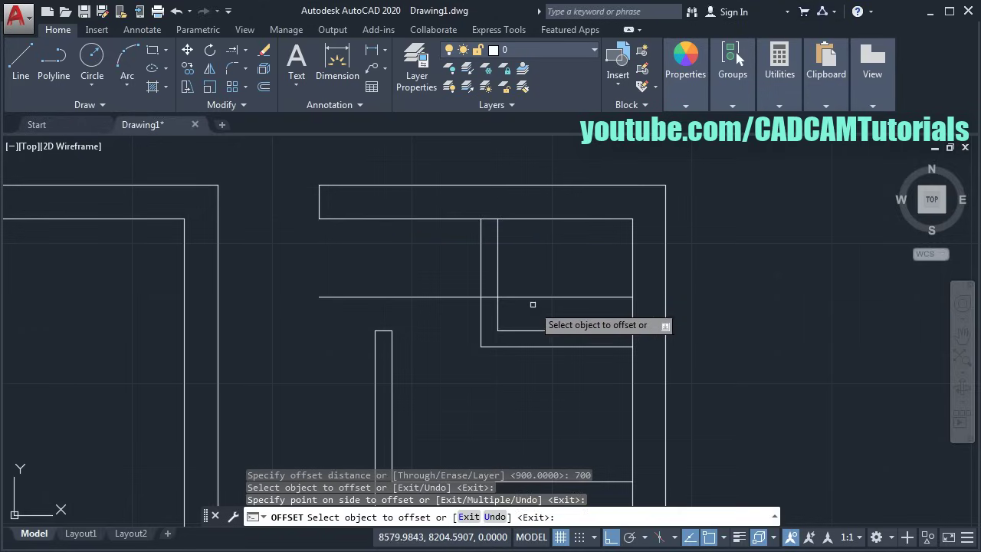
pyautogui.click(480, 325)
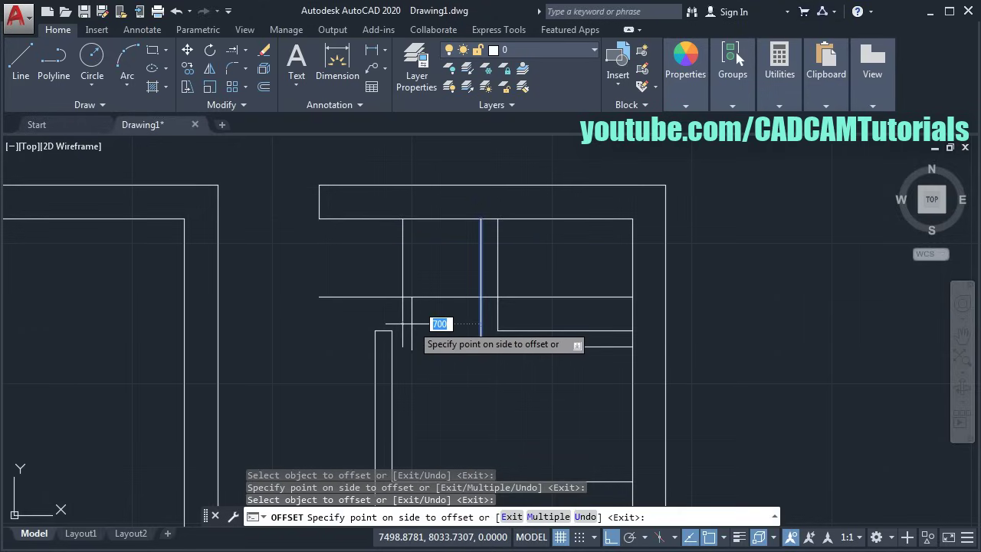
pyautogui.click(410, 323)
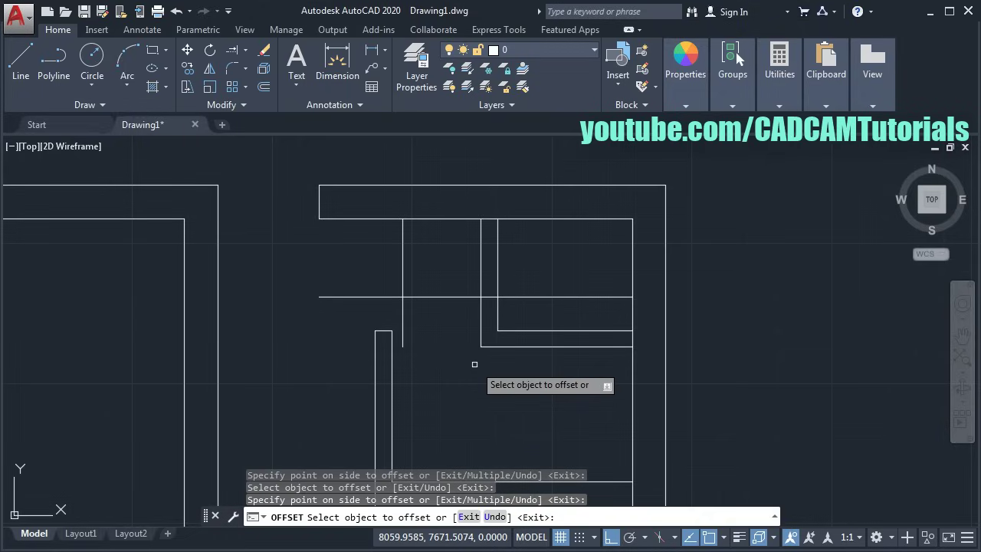
pyautogui.press('Escape')
# Step: Extend the bath wall's end line to the vertical offset line and the W.C. partition's lower line to the bath wall's inner line
pyautogui.scroll(3, 460, 373)
pyautogui.moveTo(449, 361); pyautogui.dragTo(455, 378, button='middle')
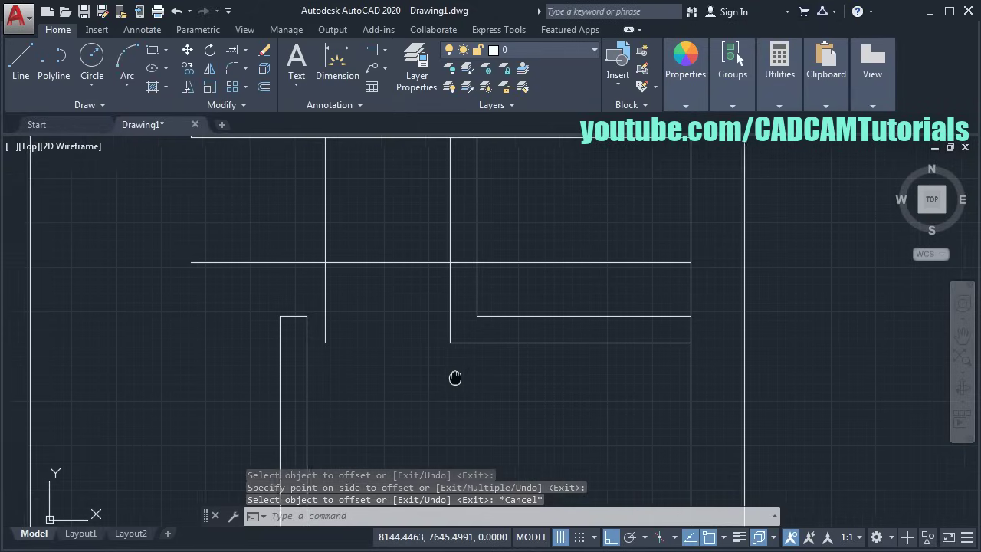
pyautogui.press('Escape')
pyautogui.scroll(2, 453, 344)
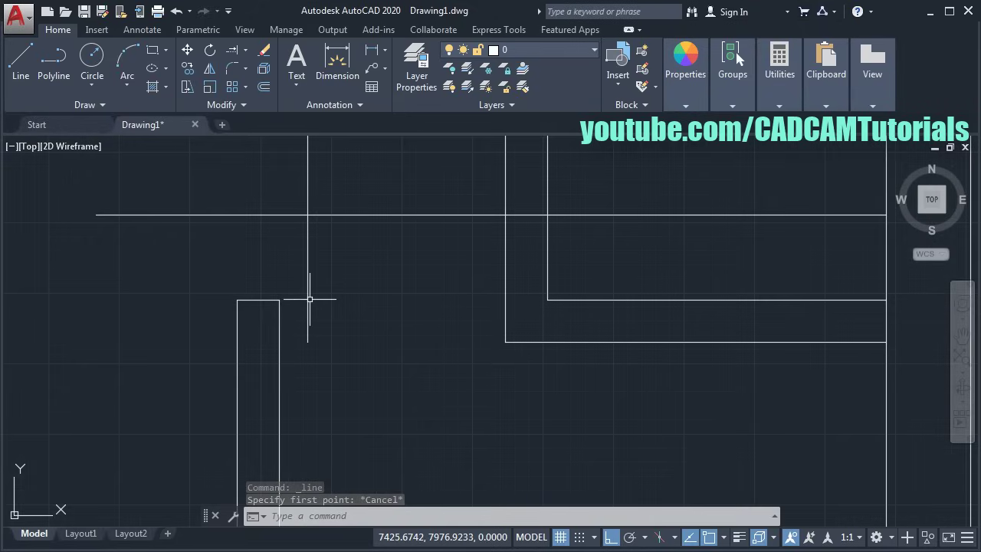
pyautogui.scroll(-2, 332, 323)
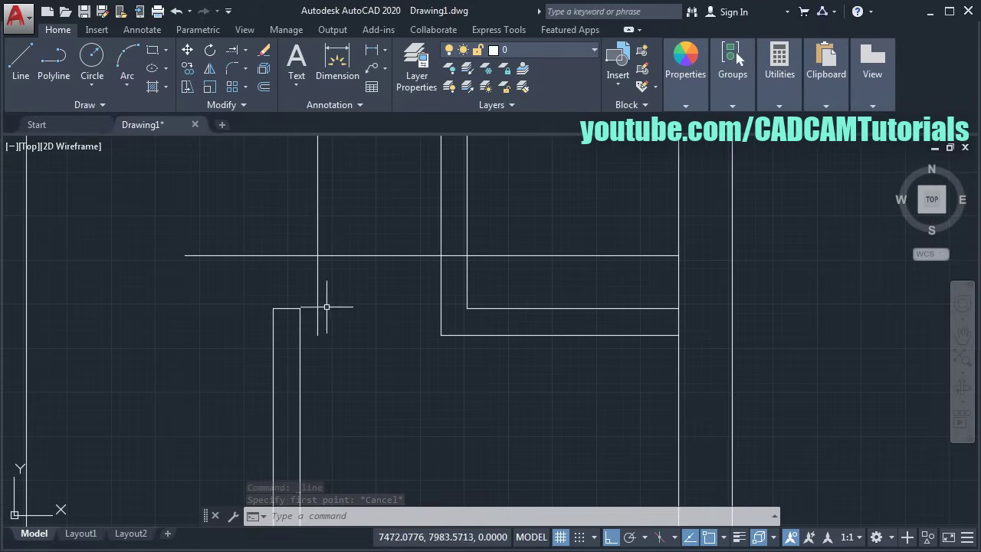
pyautogui.click(231, 50)
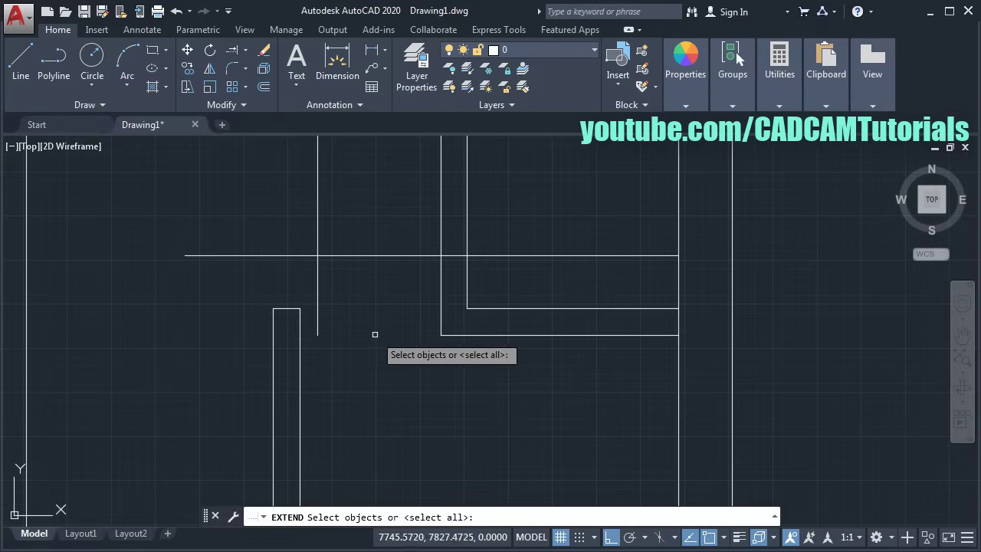
pyautogui.press('Return')
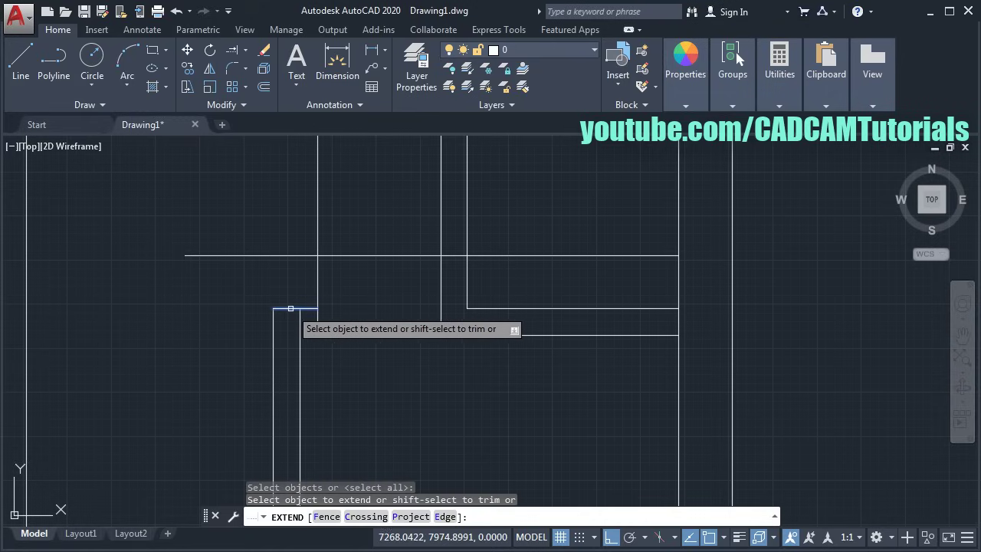
pyautogui.click(293, 308)
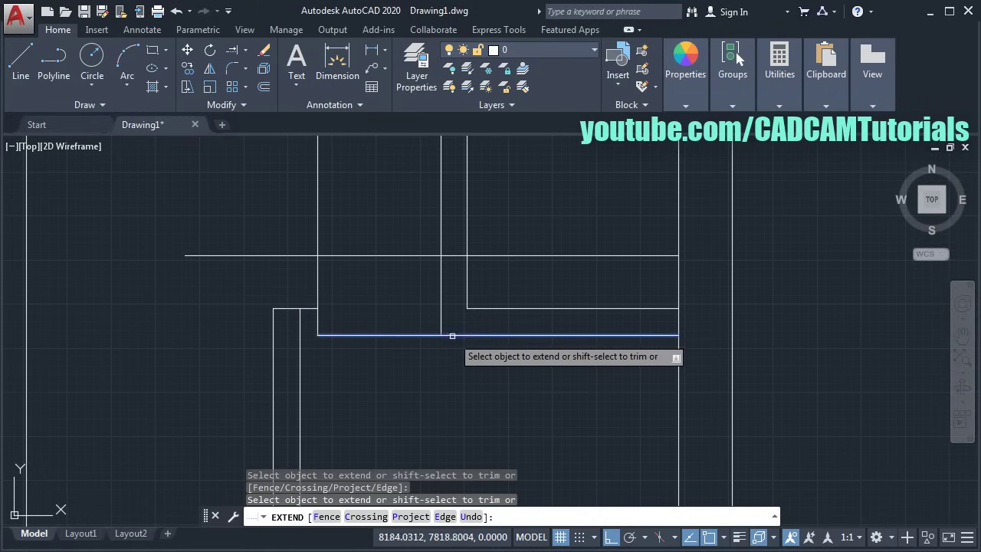
pyautogui.click(332, 335)
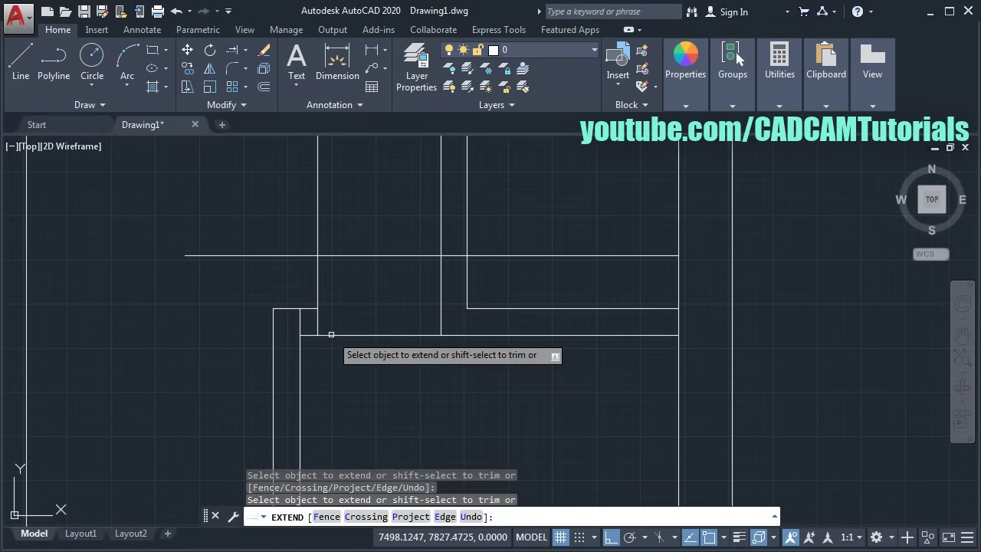
# Step: Trim the W.C. wall, partition and offset lines across the W.C. and bath door openings, plus the inner line crossing the short wall return
pyautogui.scroll(-2, 476, 322)
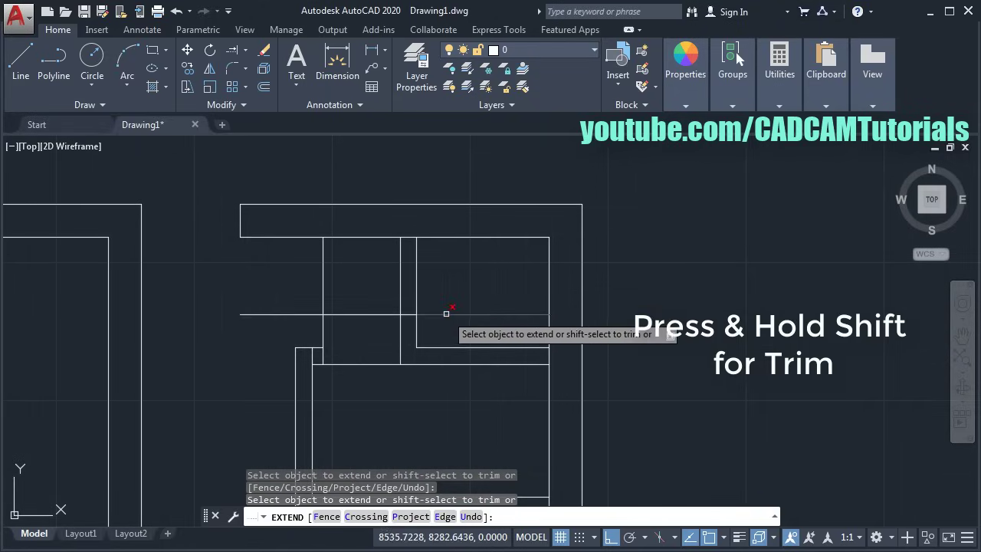
pyautogui.moveTo(434, 285)
pyautogui.keyDown('shift'); pyautogui.mouseDown()
pyautogui.moveTo(311, 286)
pyautogui.moveTo(310, 297)
pyautogui.mouseUp(); pyautogui.keyUp('shift')
pyautogui.keyDown('shift'); pyautogui.click(311, 296); pyautogui.keyUp('shift')
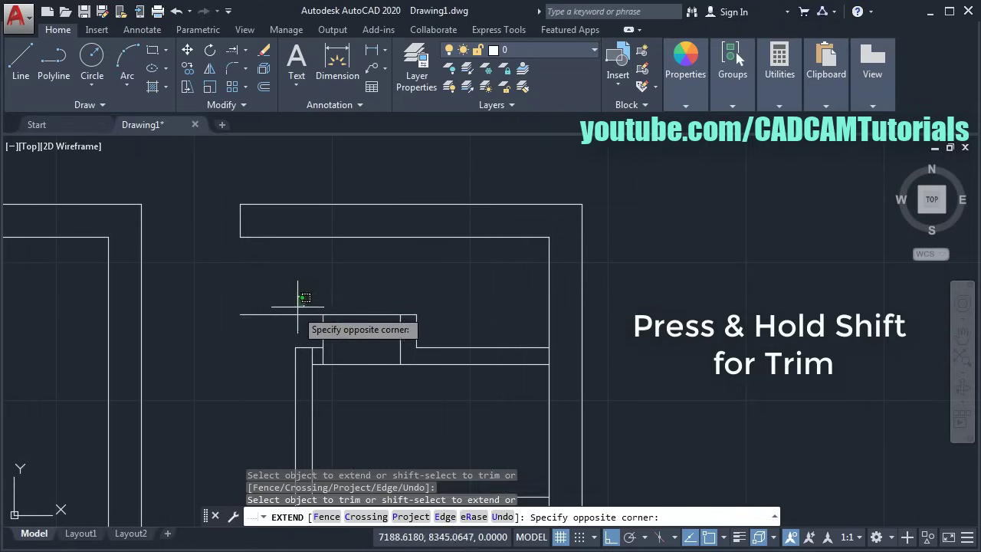
pyautogui.keyDown('shift'); pyautogui.click(305, 315); pyautogui.keyUp('shift')
pyautogui.keyDown('shift'); pyautogui.click(366, 301); pyautogui.keyUp('shift')
pyautogui.keyDown('shift'); pyautogui.click(335, 314); pyautogui.keyUp('shift')
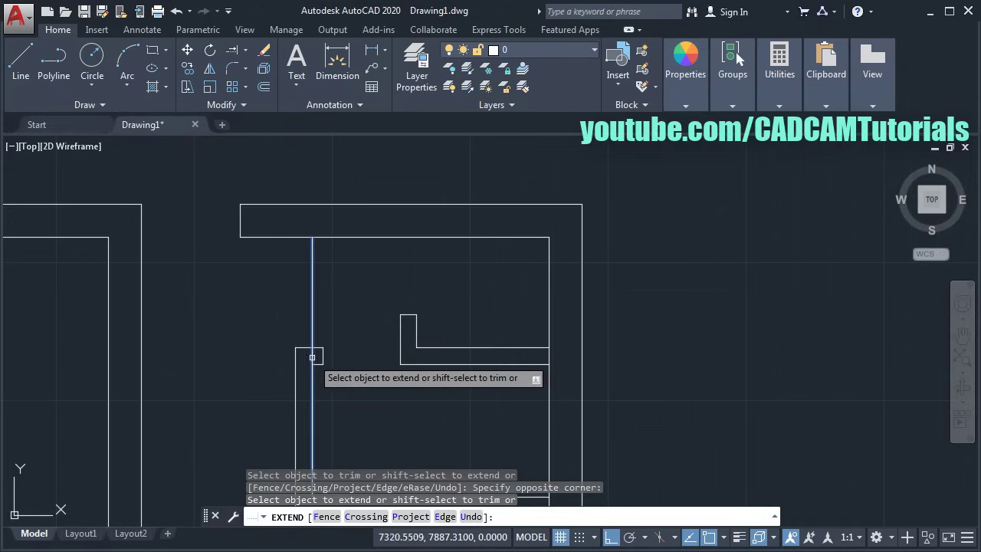
pyautogui.keyDown('shift'); pyautogui.click(315, 314); pyautogui.keyUp('shift')
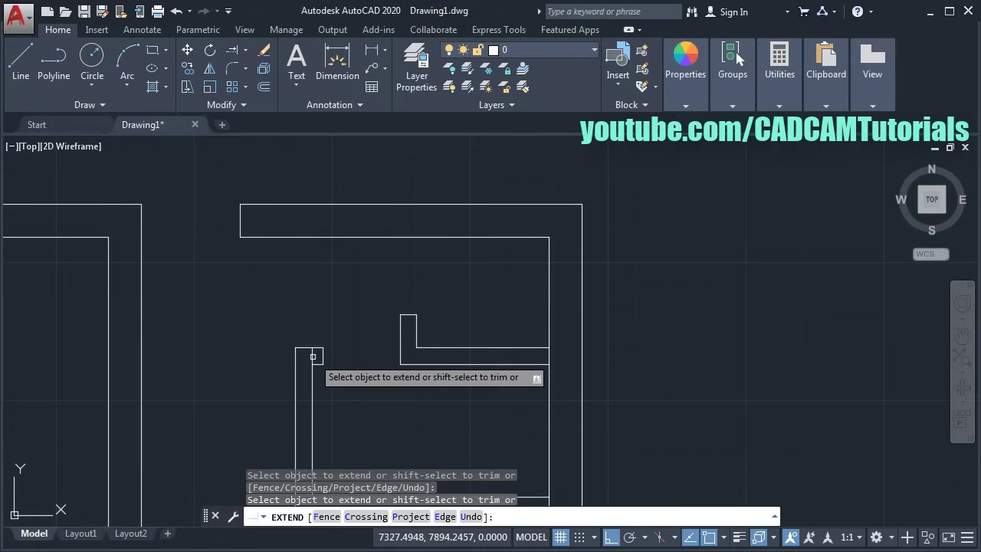
pyautogui.keyDown('shift'); pyautogui.click(312, 357); pyautogui.keyUp('shift')
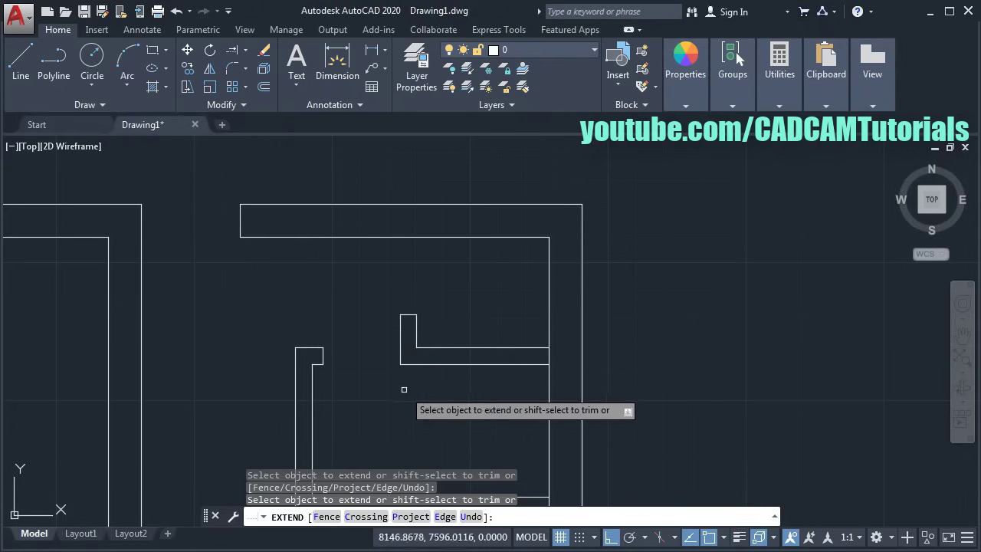
pyautogui.press('Escape')
# Step: Trim the right outer wall's inner line where the W.C. partition and the bath's lower wall meet it
pyautogui.middleClick(352, 296)
pyautogui.middleClick(352, 296)
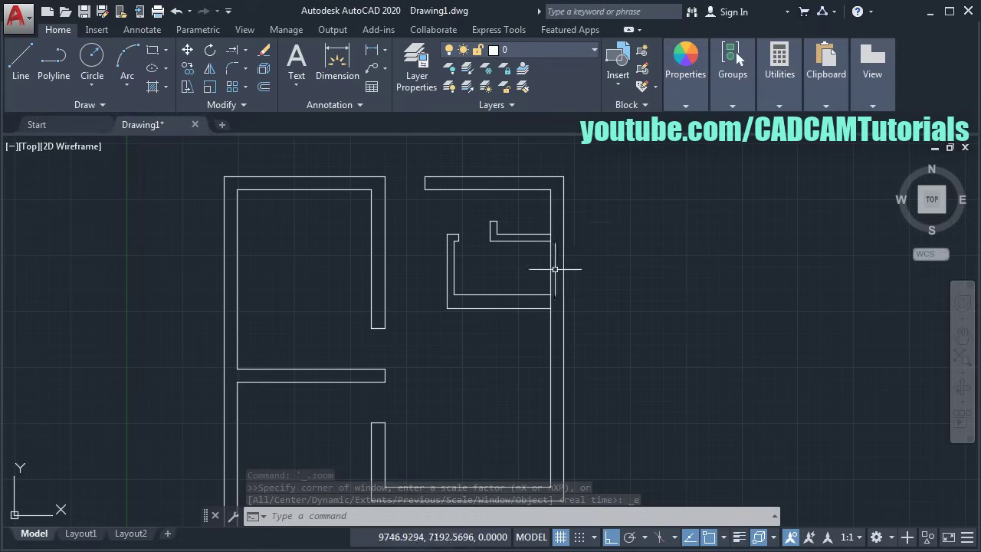
pyautogui.click(246, 50)
pyautogui.click(252, 74)
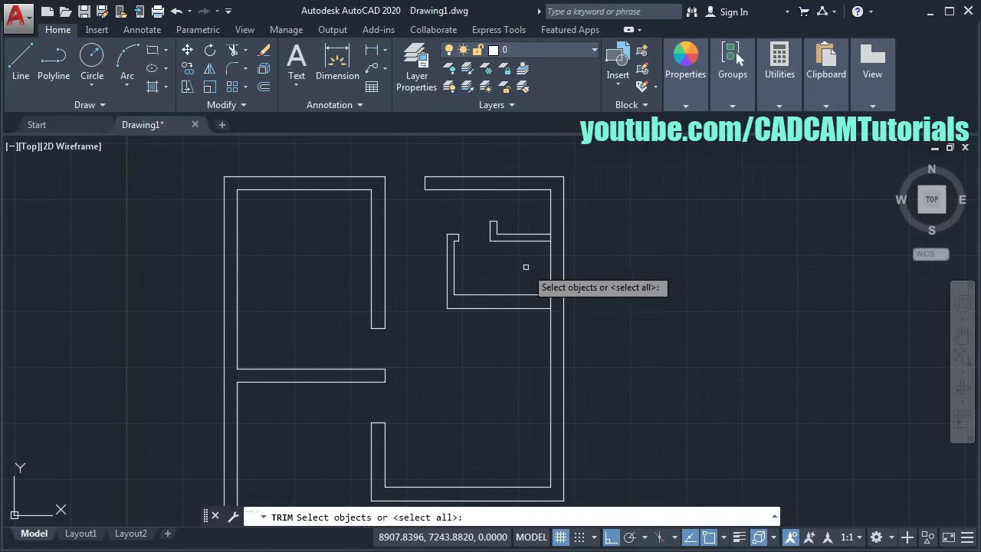
pyautogui.press('Return')
pyautogui.scroll(4, 570, 252)
pyautogui.click(520, 219)
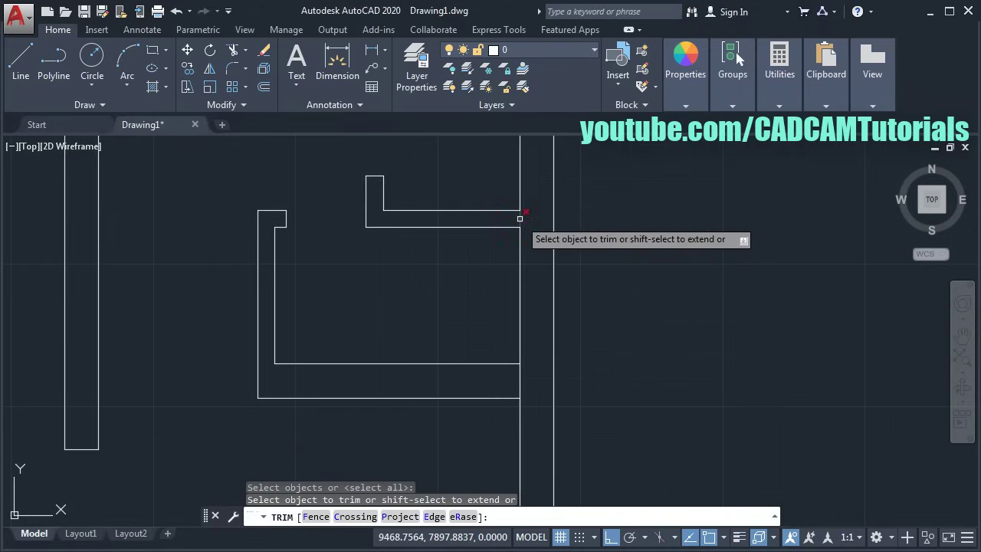
pyautogui.click(522, 381)
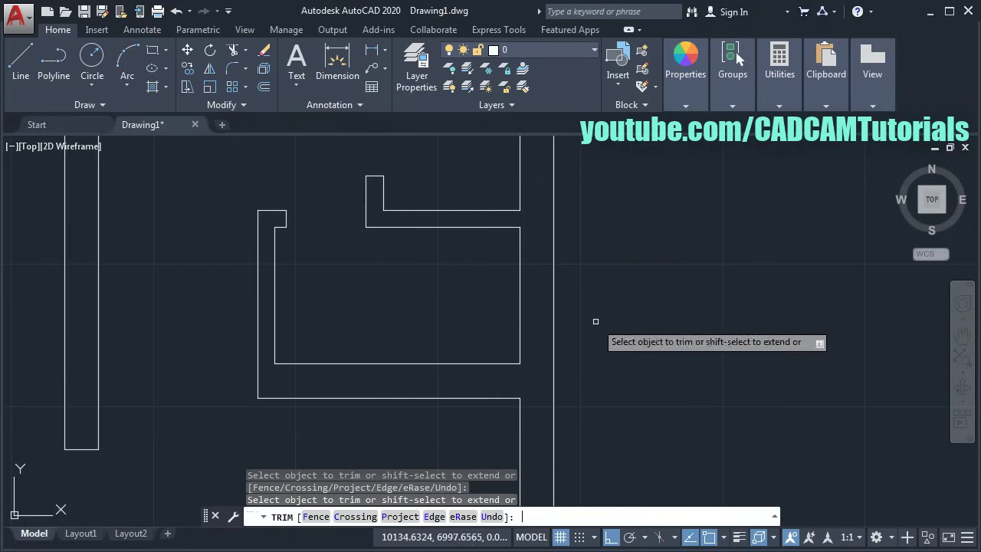
pyautogui.press('Return')
pyautogui.middleClick(439, 289)
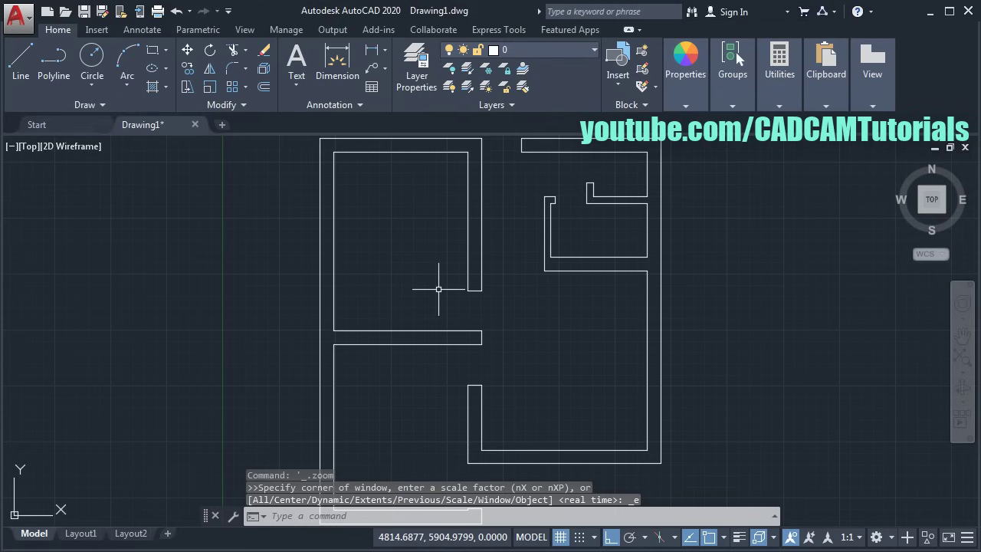
pyautogui.scroll(-2, 527, 332)
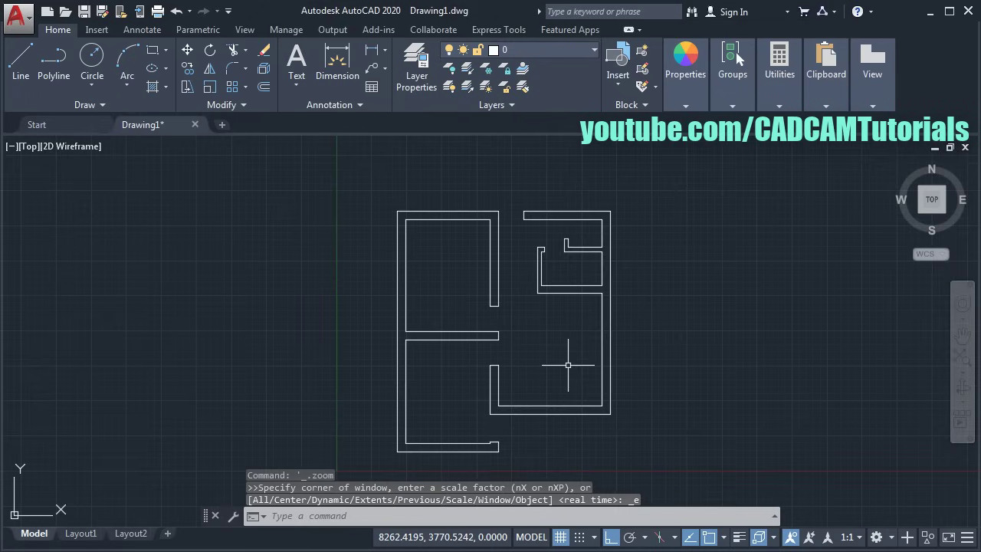
pyautogui.moveTo(574, 357); pyautogui.dragTo(525, 352, button='middle')
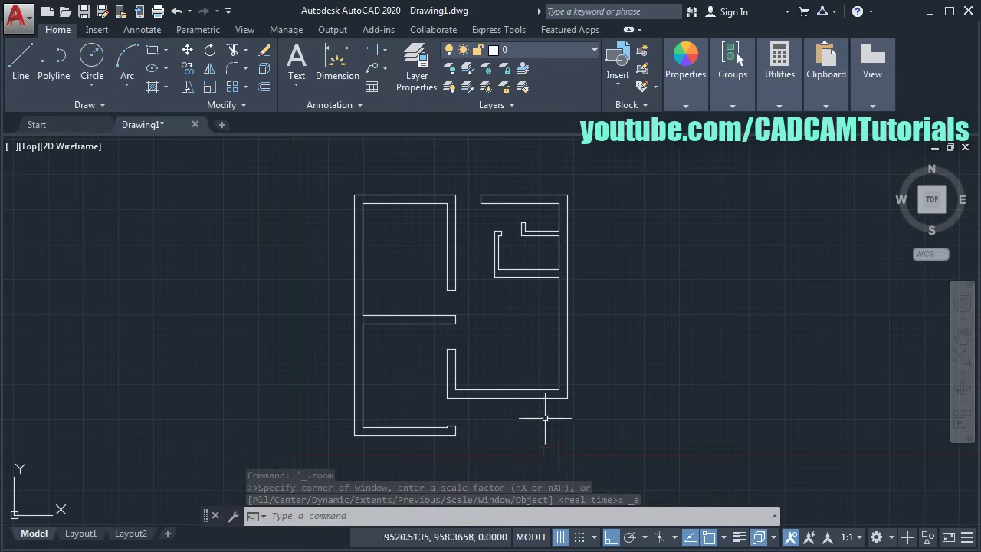